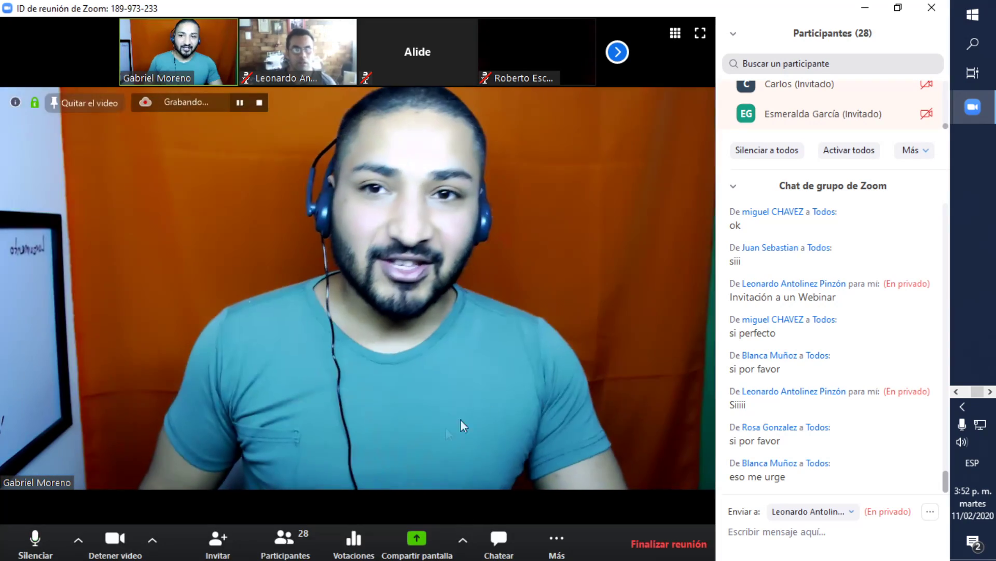
Share the whole screen in the Zoom meeting and switch to Photoshop
{"action": "left_click", "coordinate": [429, 540]}
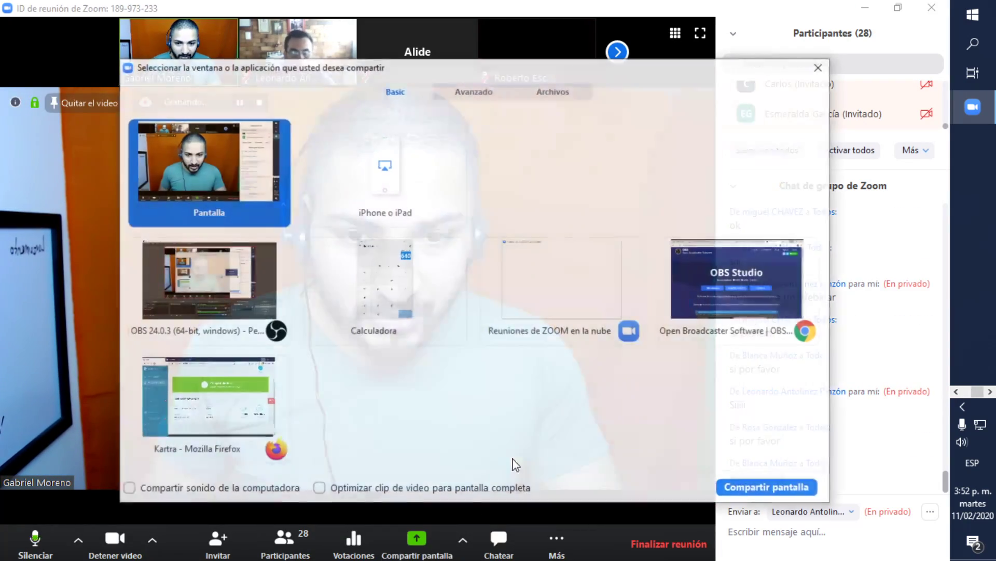
{"action": "left_click", "coordinate": [750, 491]}
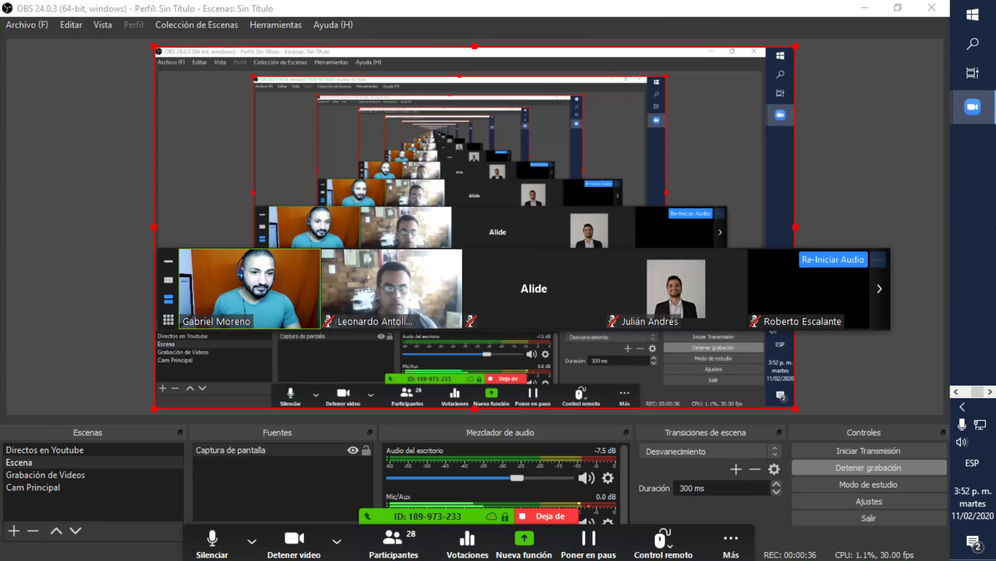
{"action": "left_click_drag", "start_coordinate": [665, 302], "coordinate": [623, 442]}
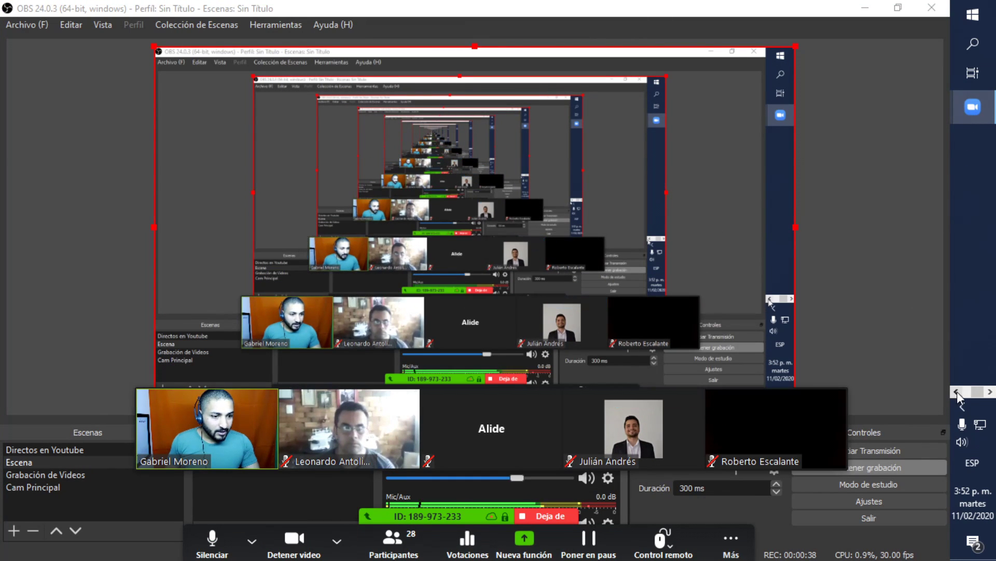
{"action": "left_click", "coordinate": [981, 326]}
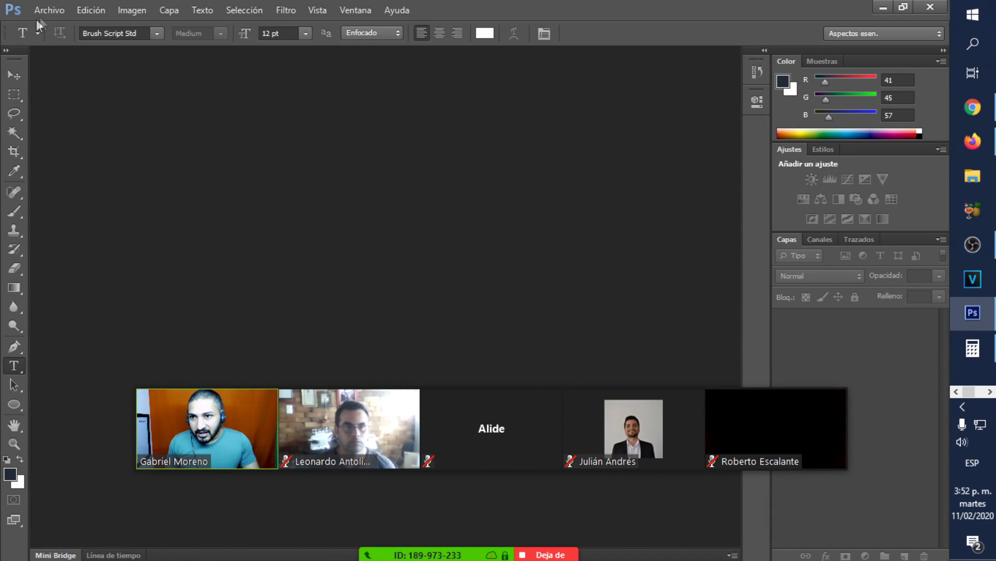
Open the file Portada Video 1.psd from the folder Serie de 1 millon de dolares
{"action": "left_click", "coordinate": [49, 11]}
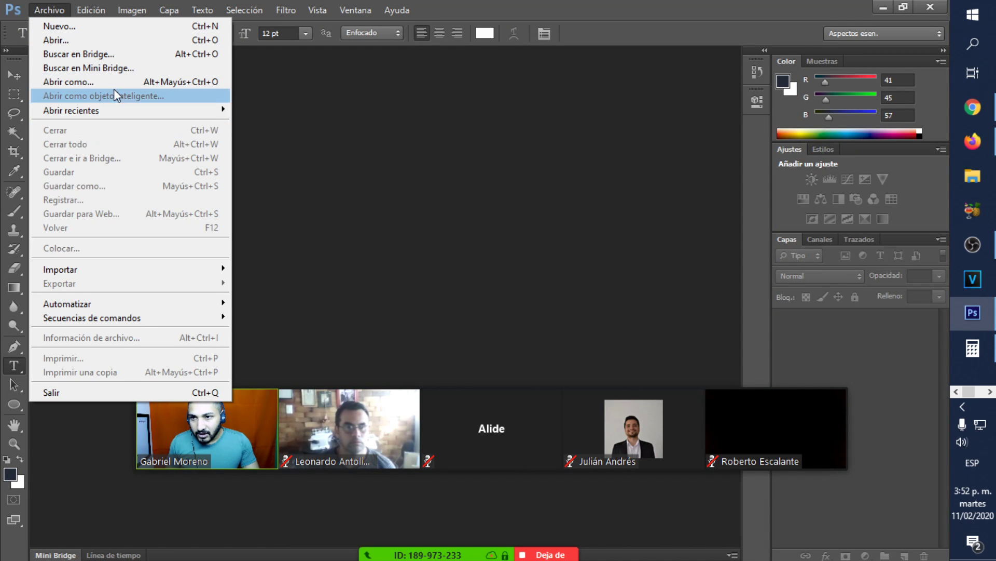
{"action": "left_click", "coordinate": [79, 40]}
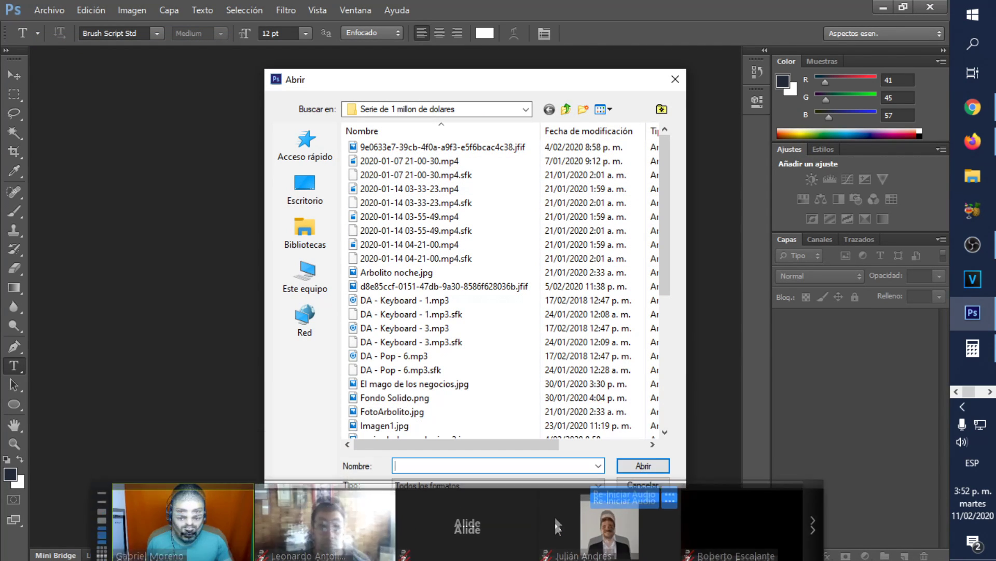
{"action": "scroll", "coordinate": [572, 338], "scroll_direction": "down", "scroll_amount": 6}
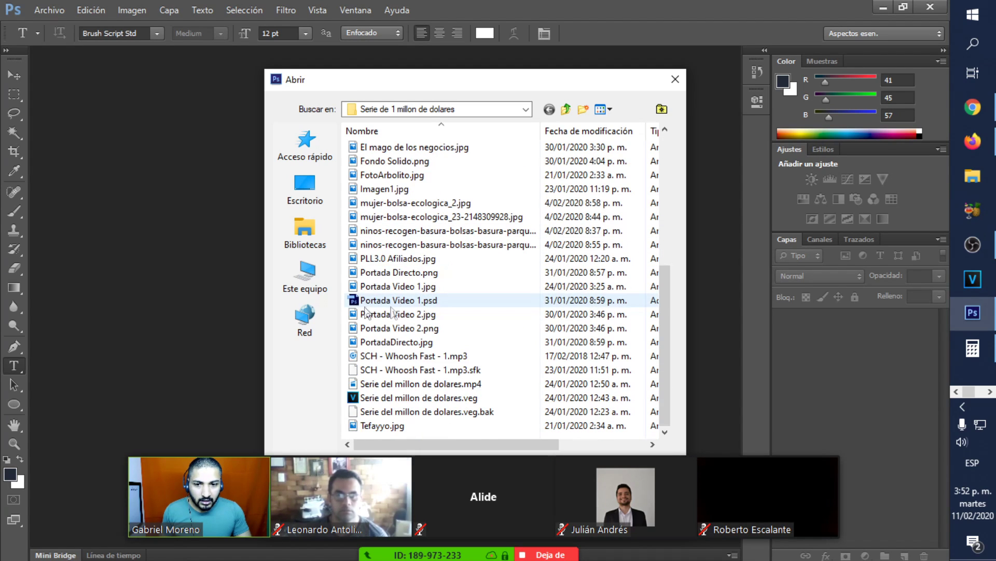
{"action": "left_click", "coordinate": [395, 301]}
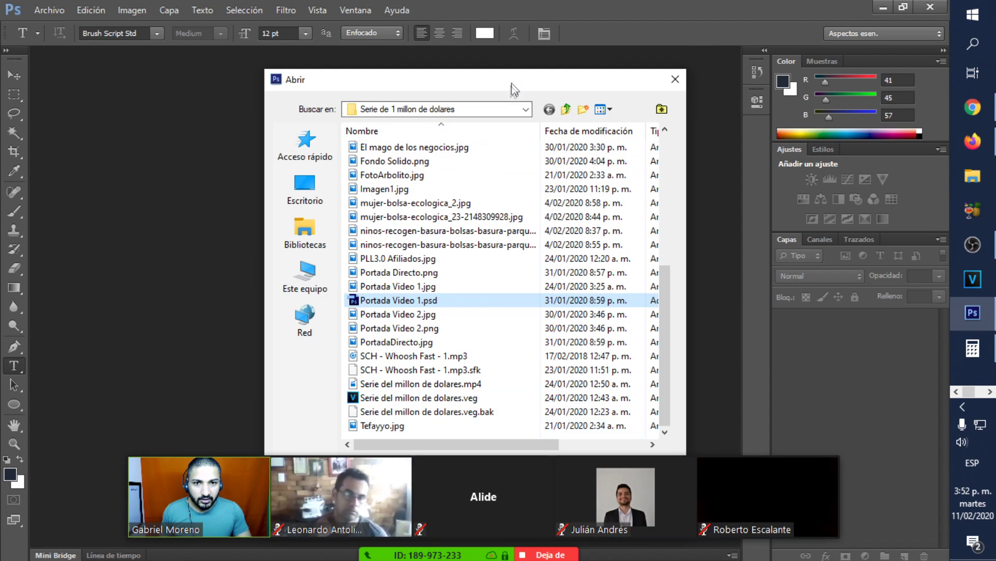
{"action": "left_click_drag", "start_coordinate": [513, 92], "coordinate": [519, 20]}
{"action": "left_click", "coordinate": [649, 385]}
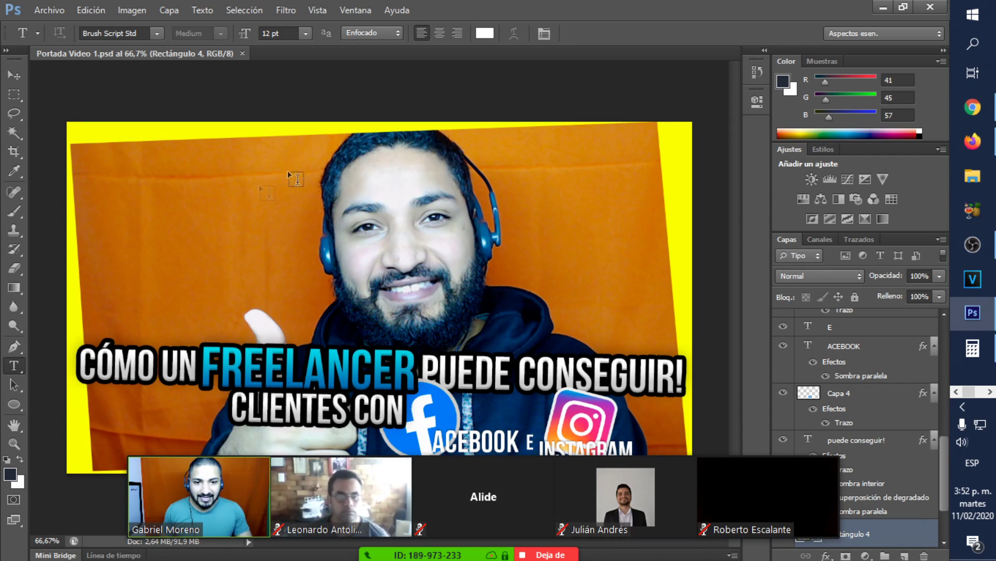
Check the thumbnail's canvas width and height in pixels, and close the document without changing it
{"action": "left_click", "coordinate": [141, 11]}
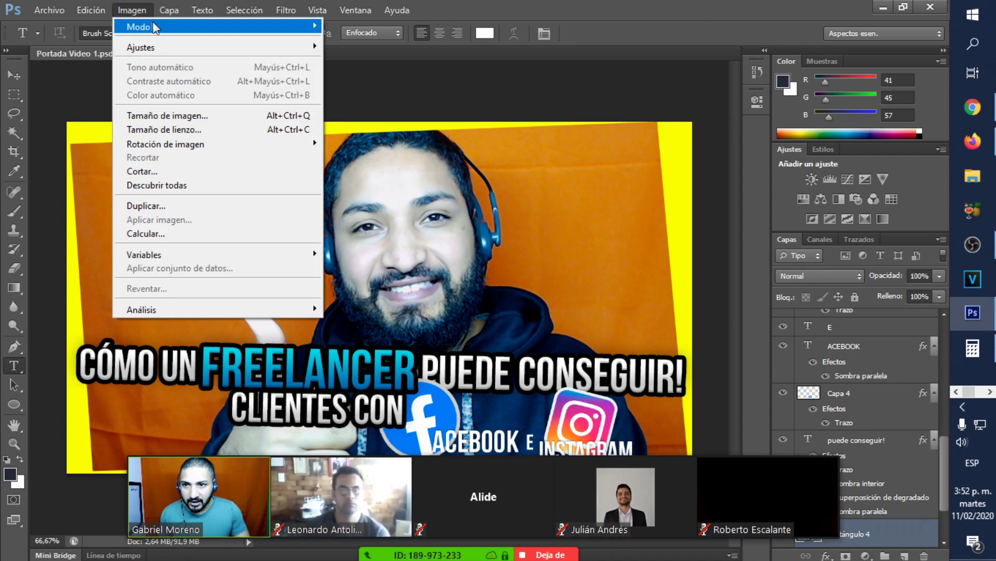
{"action": "left_click", "coordinate": [191, 130]}
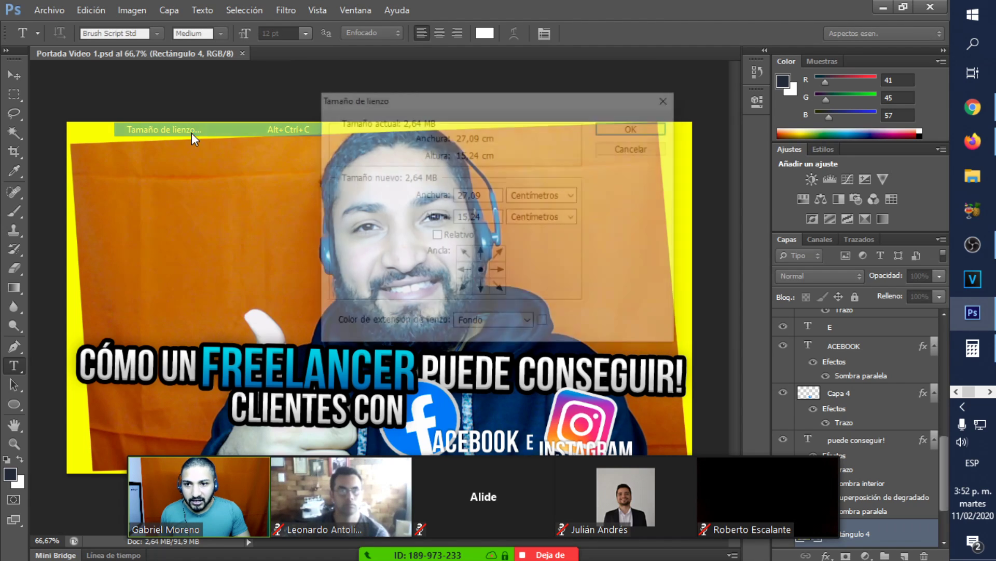
{"action": "left_click", "coordinate": [525, 195]}
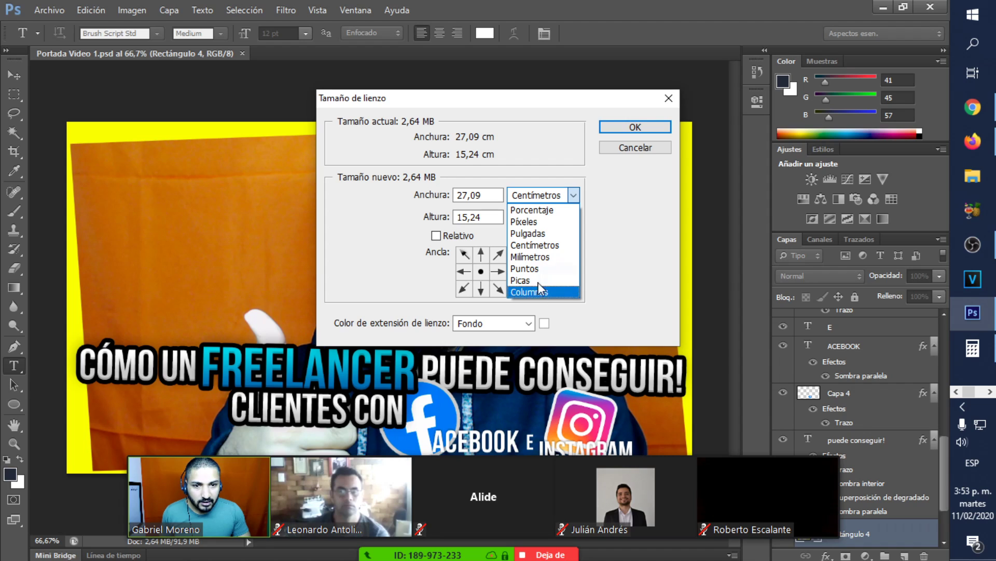
{"action": "left_click", "coordinate": [545, 222]}
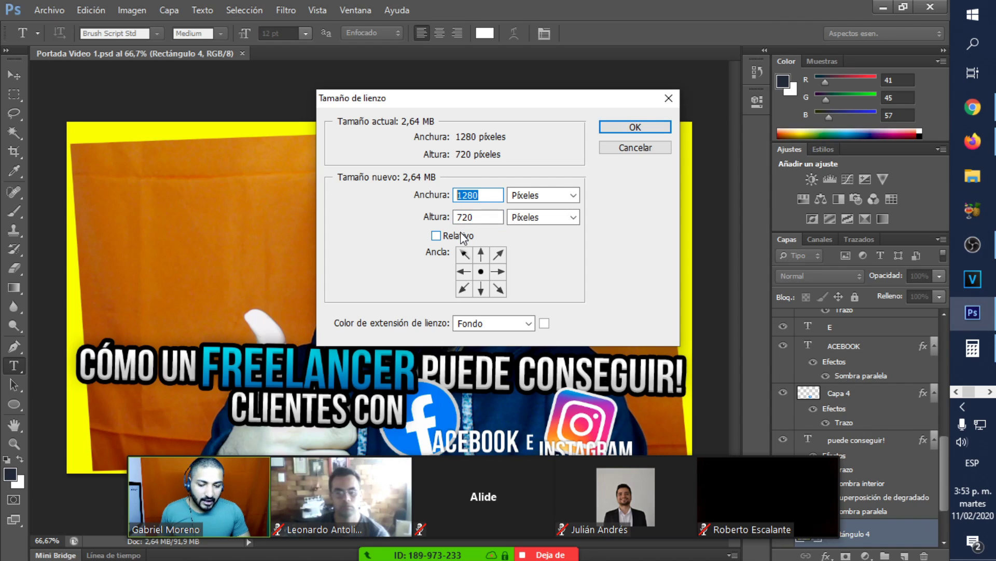
{"action": "left_click", "coordinate": [483, 217]}
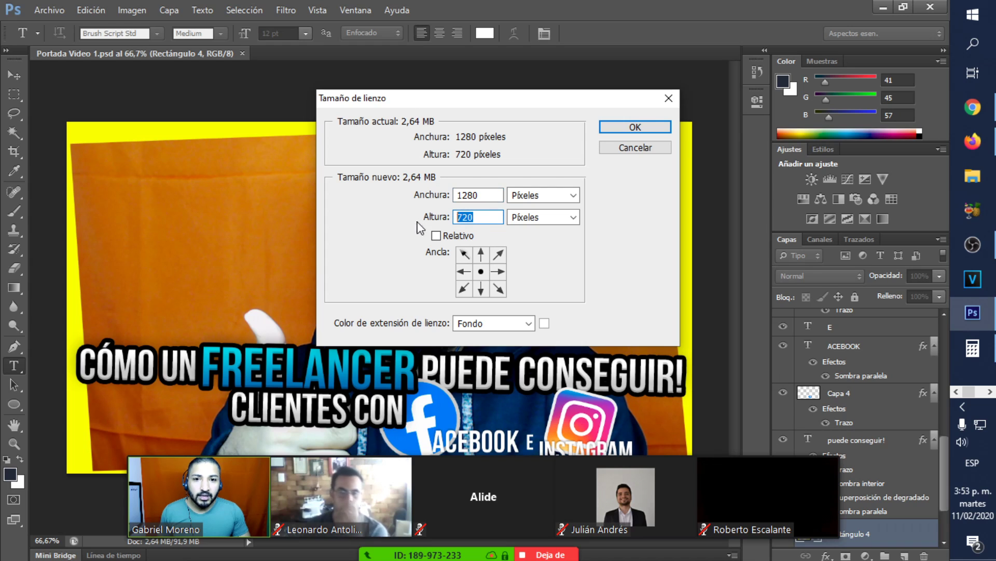
{"action": "left_click", "coordinate": [668, 99]}
{"action": "left_click", "coordinate": [48, 10]}
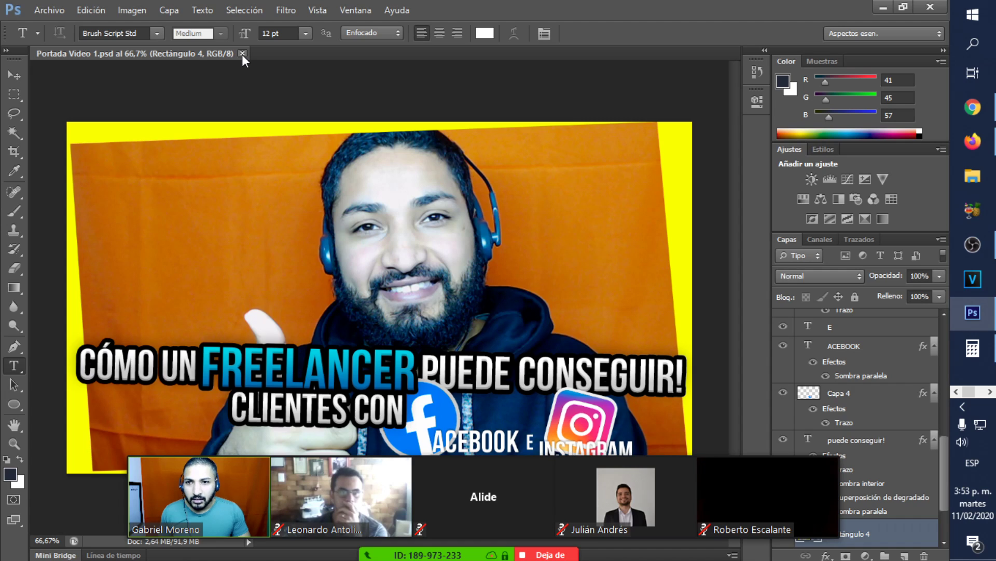
{"action": "left_click", "coordinate": [242, 54]}
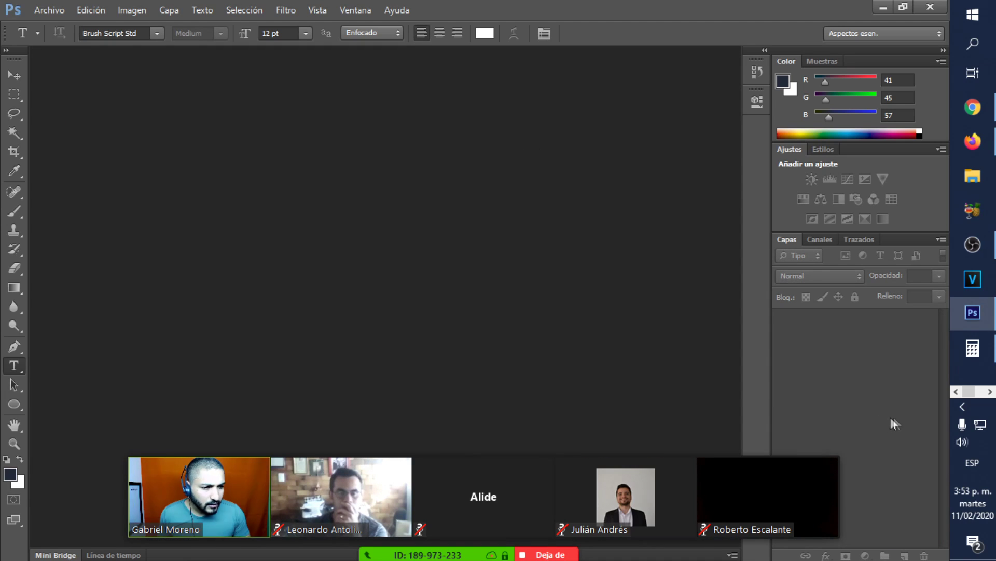
Mute the meeting microphone briefly and turn it back on, leaving the audio devices as they are
{"action": "mouse_move", "coordinate": [318, 483]}
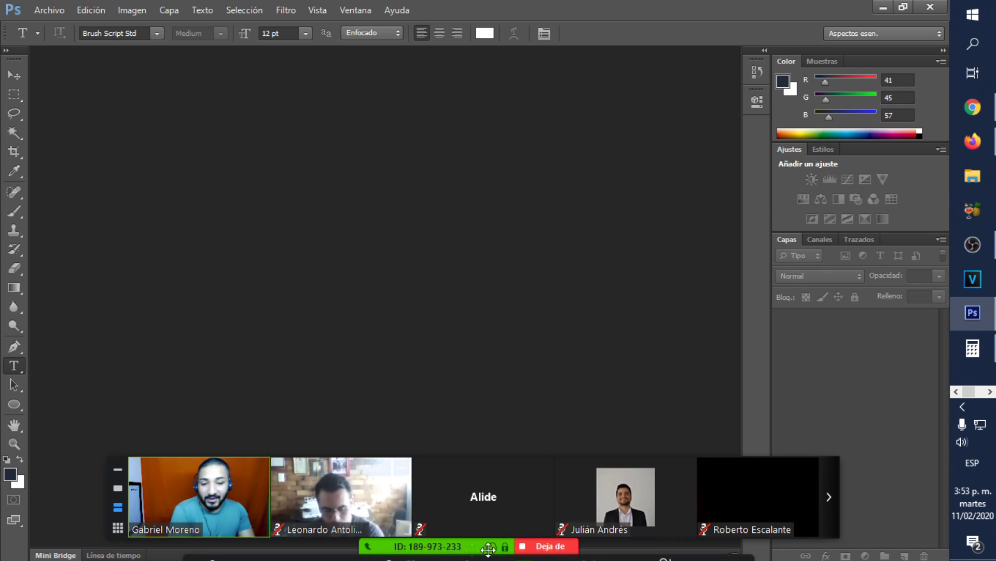
{"action": "left_click", "coordinate": [337, 541]}
{"action": "left_click", "coordinate": [252, 541]}
{"action": "left_click", "coordinate": [218, 540]}
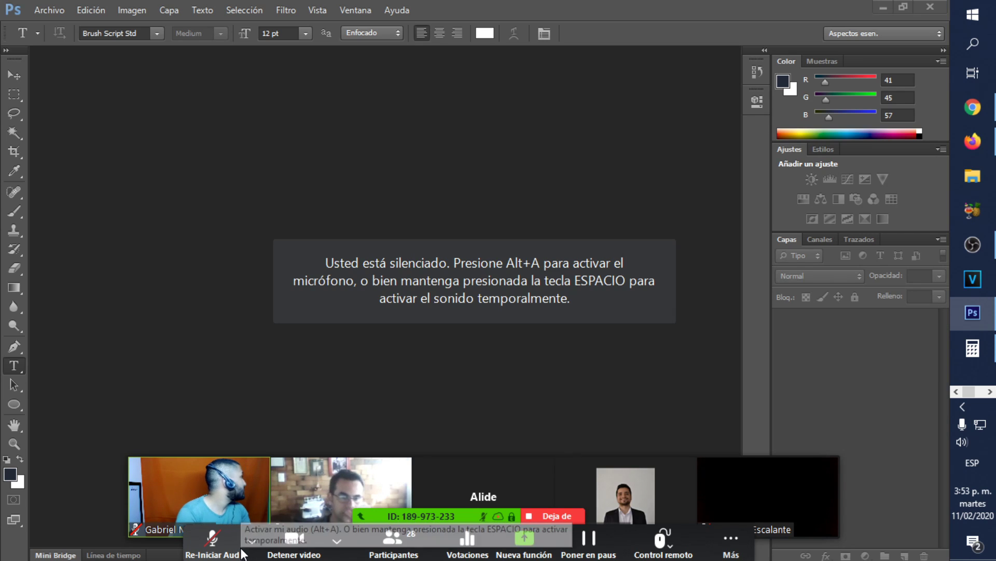
{"action": "left_click", "coordinate": [236, 554]}
{"action": "left_click", "coordinate": [228, 541]}
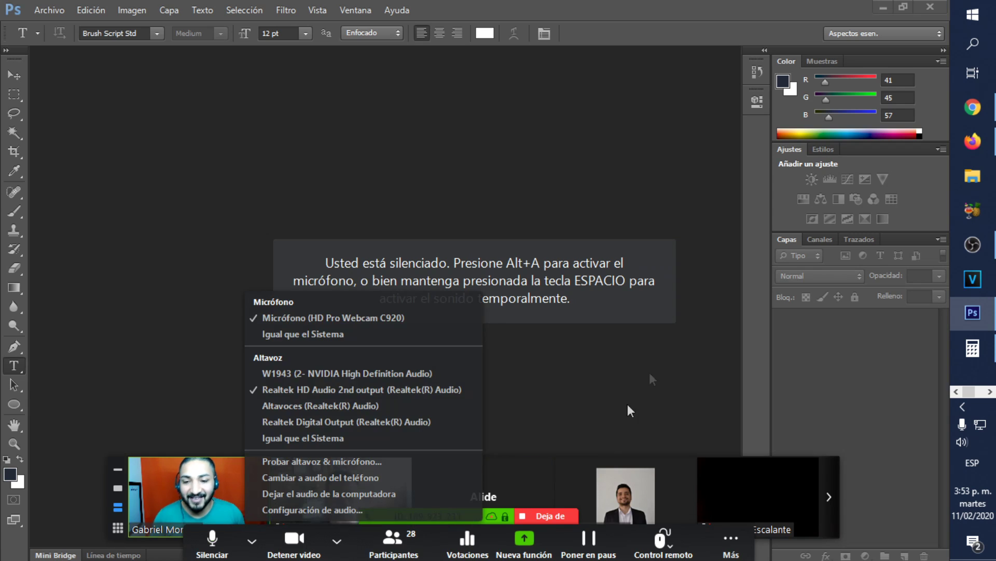
{"action": "left_click", "coordinate": [688, 434]}
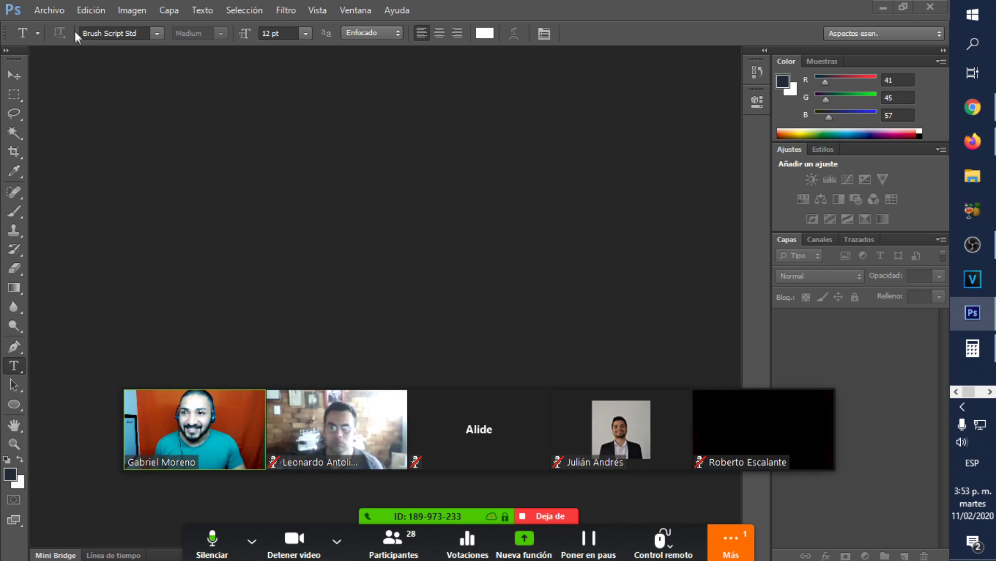
Create a new 1280 x 720 pixel RGB document at 300 pixels per inch with a white background
{"action": "left_click", "coordinate": [49, 10]}
{"action": "left_click", "coordinate": [60, 26]}
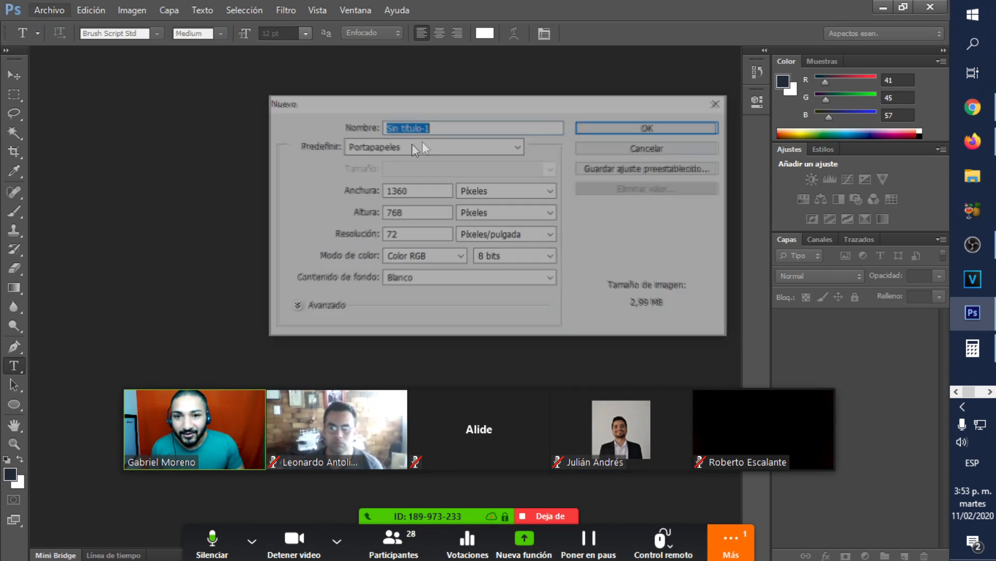
{"action": "left_click", "coordinate": [444, 192]}
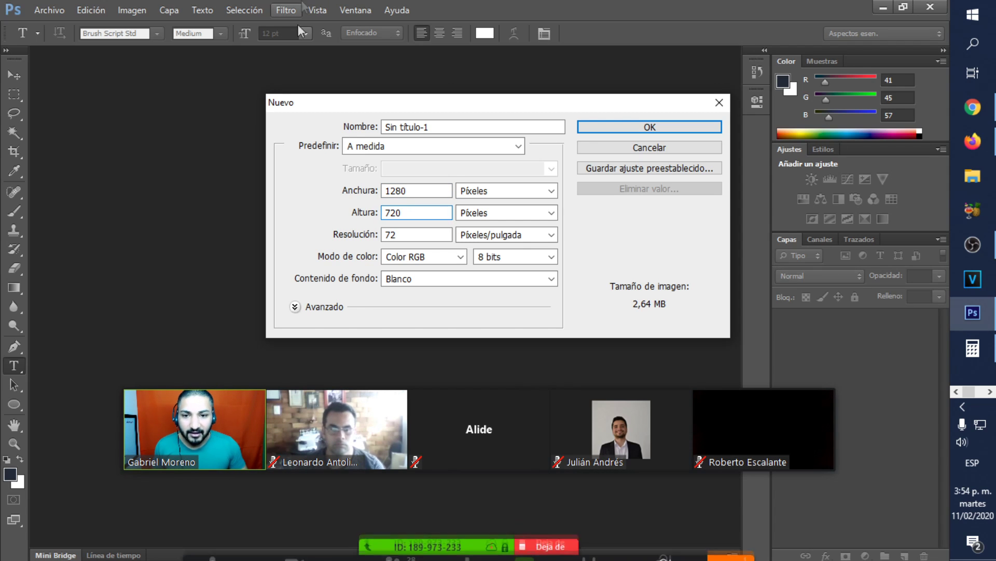
{"action": "type", "text": "300"}
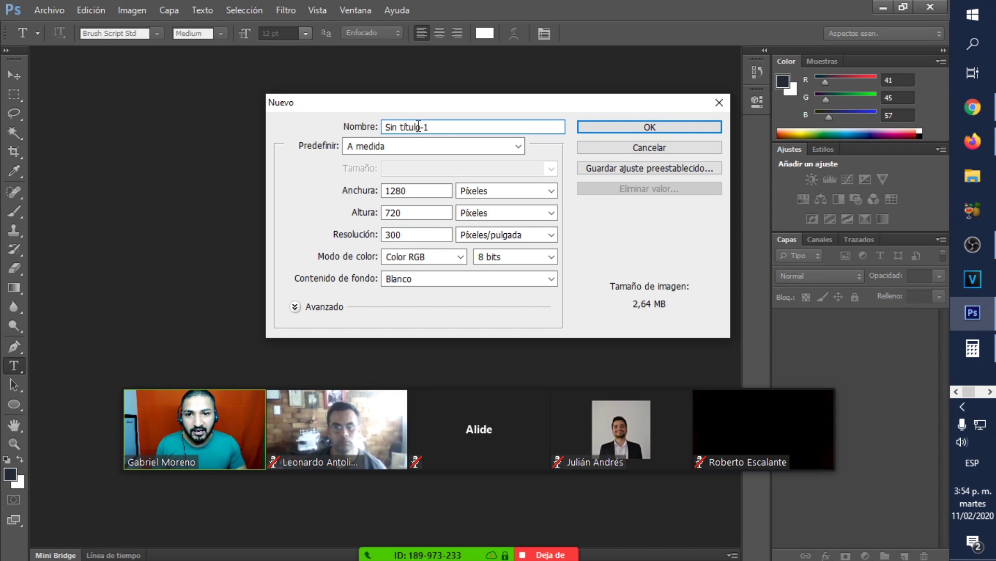
{"action": "left_click", "coordinate": [678, 128]}
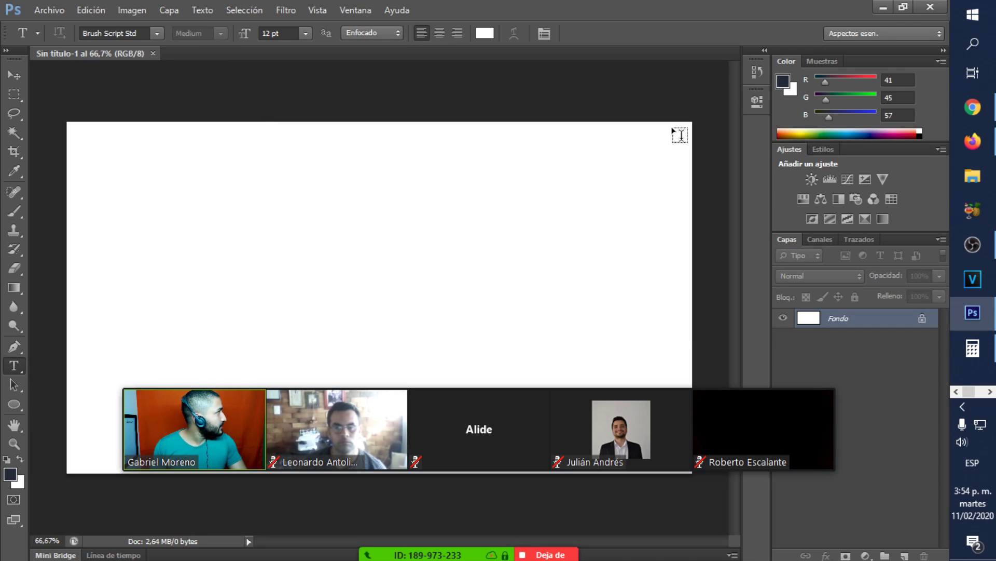
Paste the copied Zoom screenshot into the canvas and shift it up to Y 336 px with Free Transform
{"action": "key", "text": "ctrl+v"}
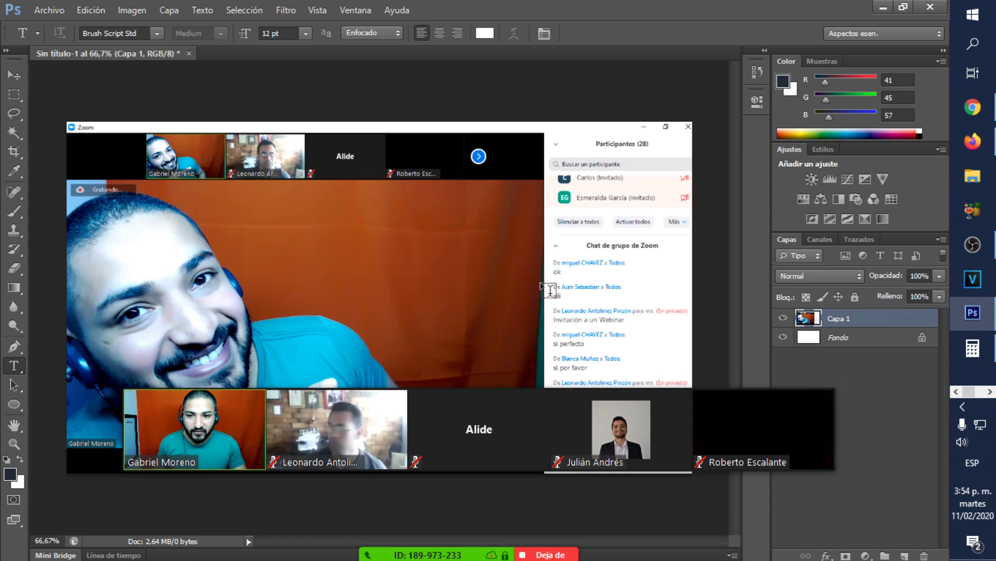
{"action": "key", "text": "ctrl+t"}
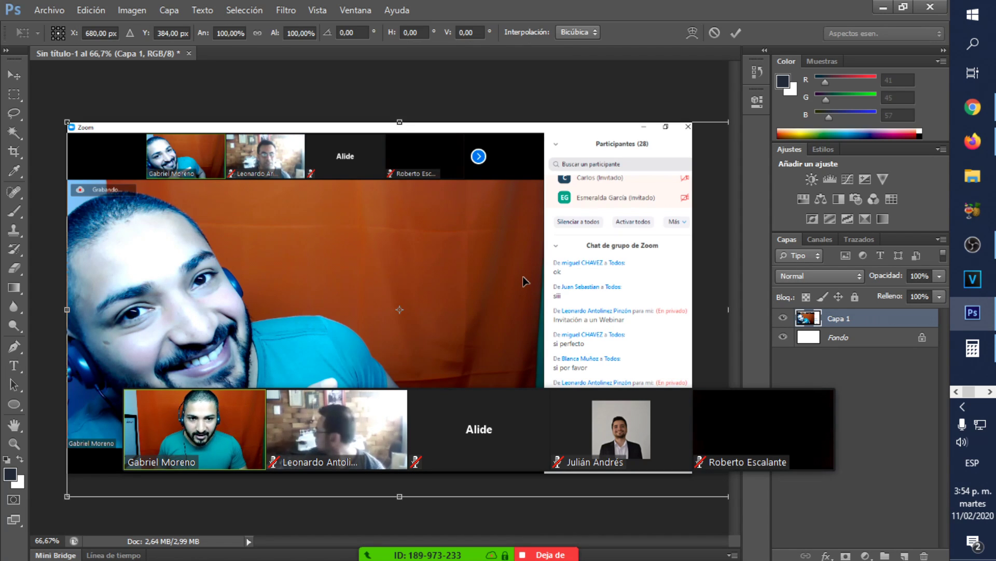
{"action": "left_click_drag", "start_coordinate": [522, 276], "coordinate": [454, 272]}
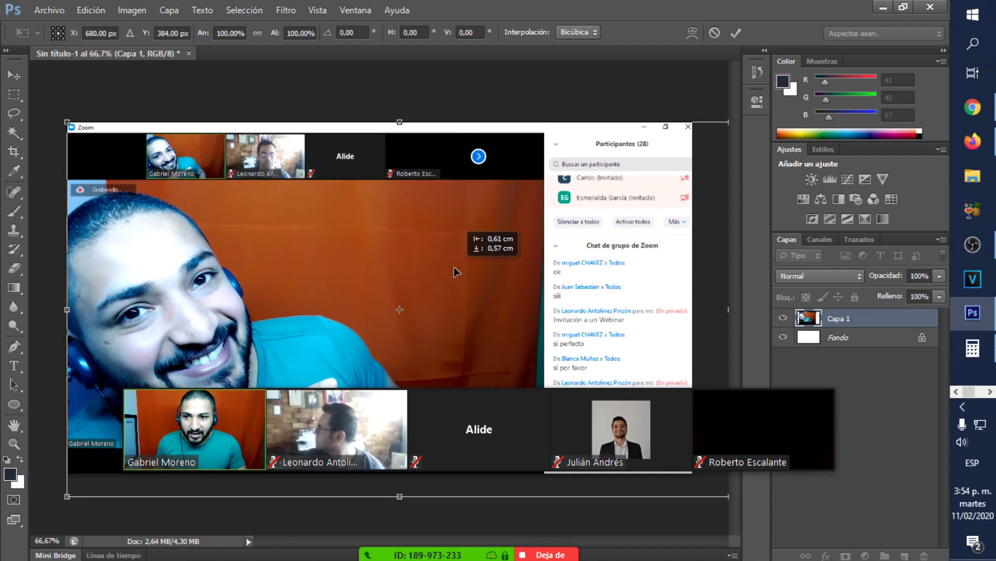
{"action": "mouse_move", "coordinate": [487, 391]}
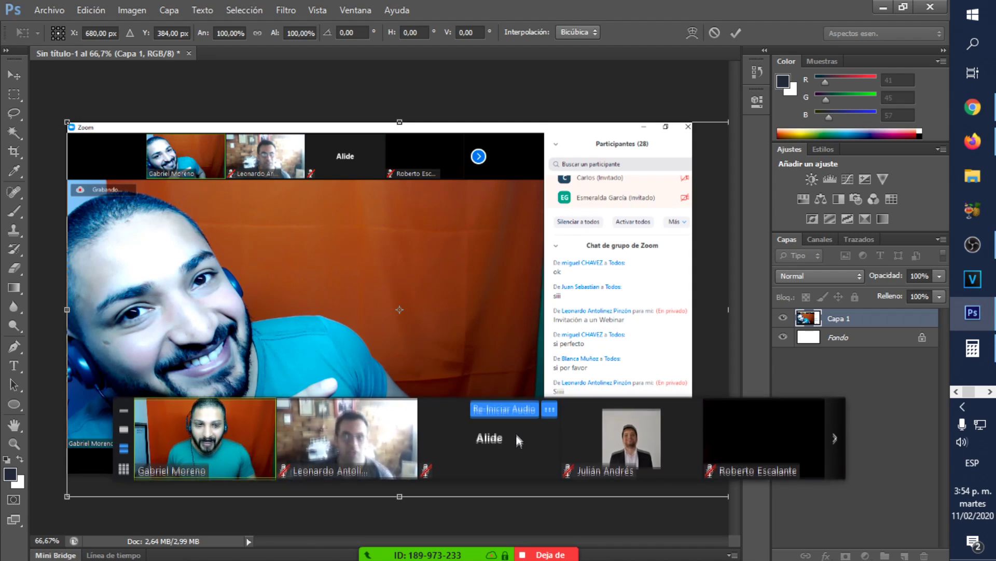
{"action": "left_click_drag", "start_coordinate": [517, 434], "coordinate": [512, 444]}
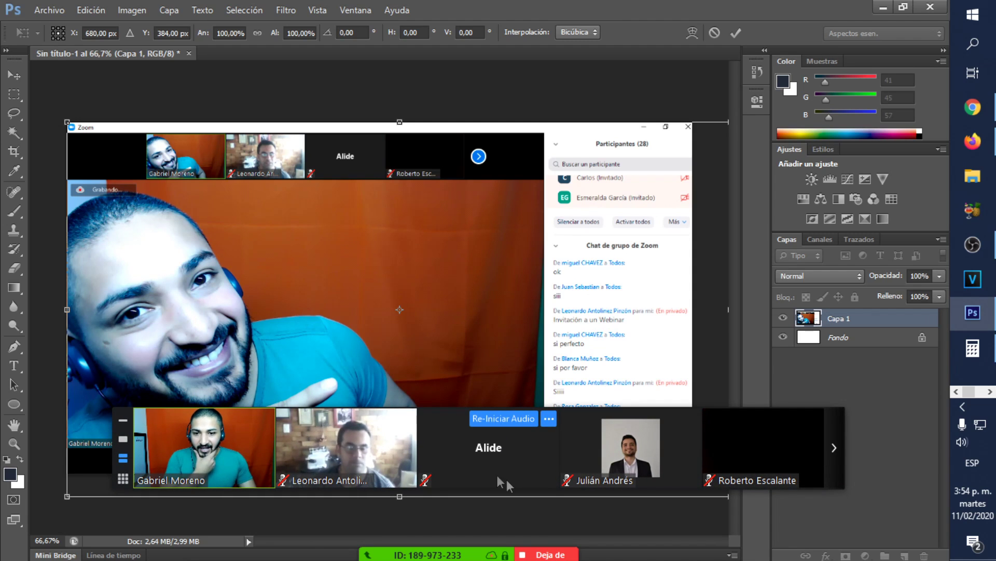
{"action": "left_click_drag", "start_coordinate": [366, 325], "coordinate": [362, 303]}
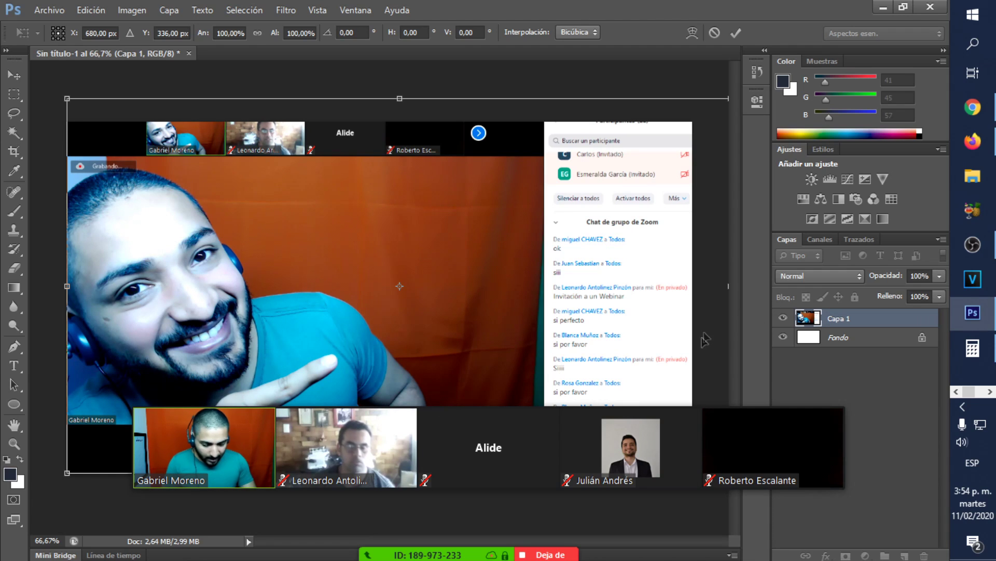
{"action": "key", "text": "Return"}
Toggle the visibility of the pasted screenshot layer off and on to compare it with the background
{"action": "key", "text": "t"}
{"action": "left_click", "coordinate": [784, 318]}
{"action": "left_click", "coordinate": [784, 318]}
{"action": "left_click", "coordinate": [784, 318]}
{"action": "left_click", "coordinate": [784, 318]}
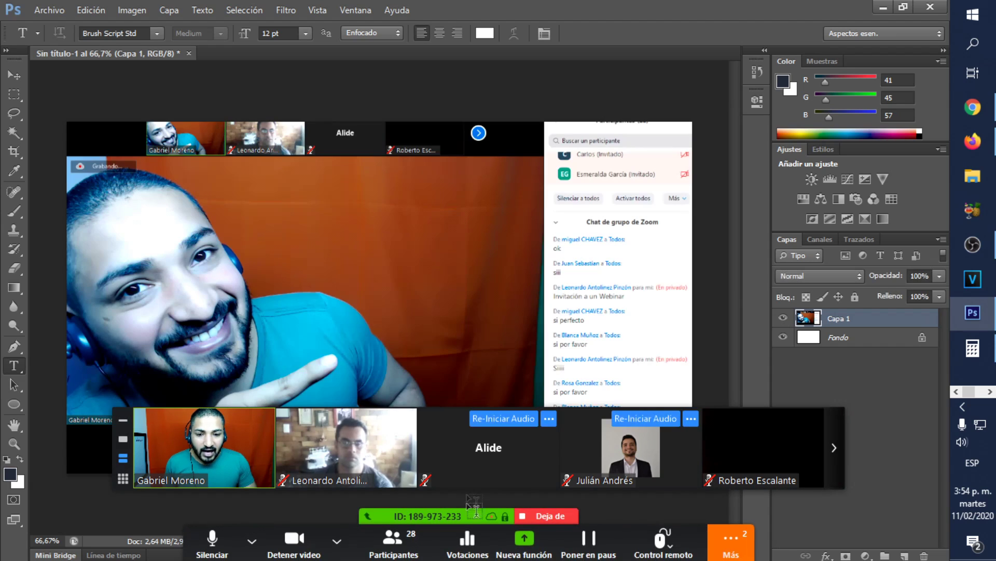
Stop sharing the screen in Zoom and display the meeting participants in gallery view
{"action": "left_click", "coordinate": [730, 542]}
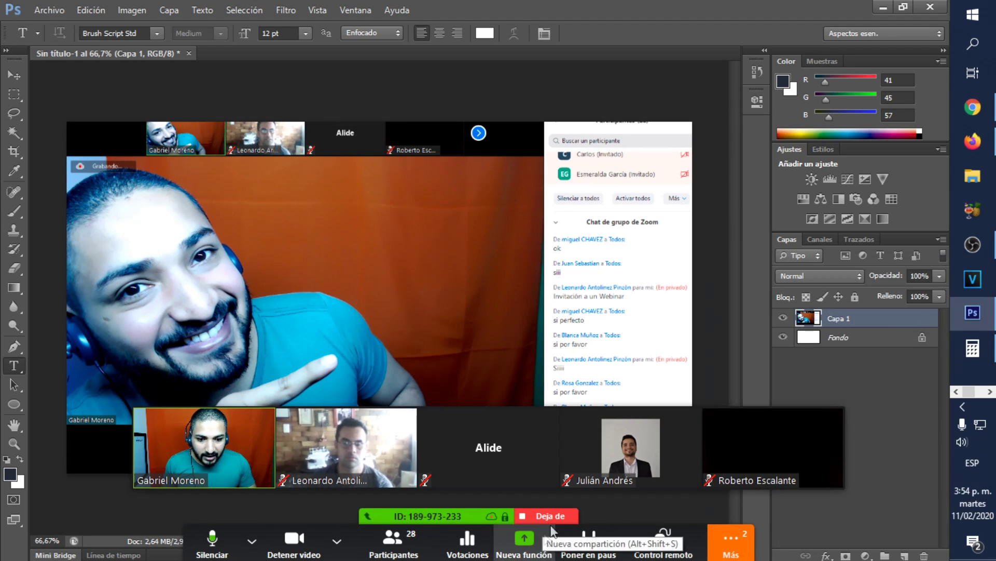
{"action": "left_click", "coordinate": [553, 516]}
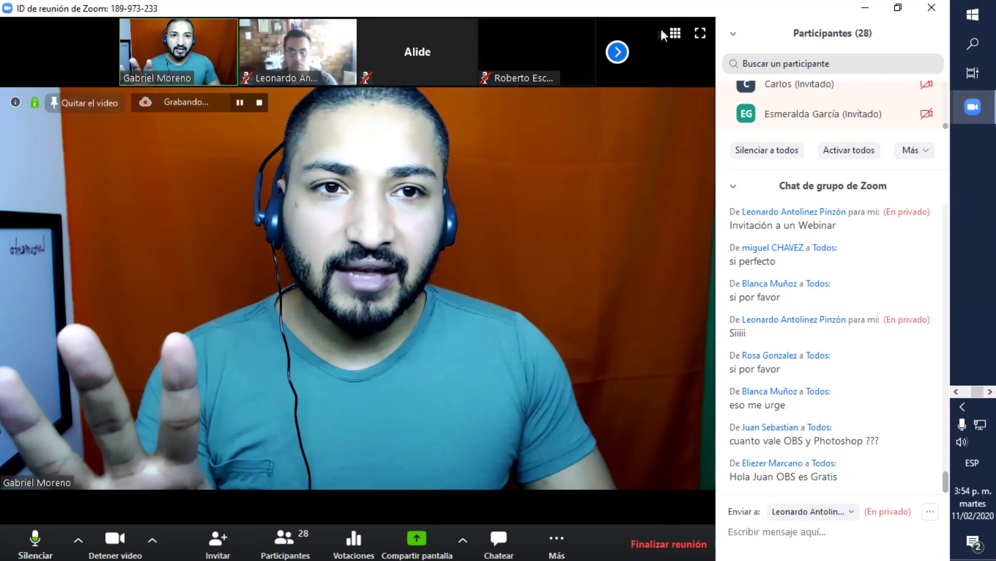
{"action": "left_click", "coordinate": [674, 33]}
{"action": "mouse_move", "coordinate": [638, 112]}
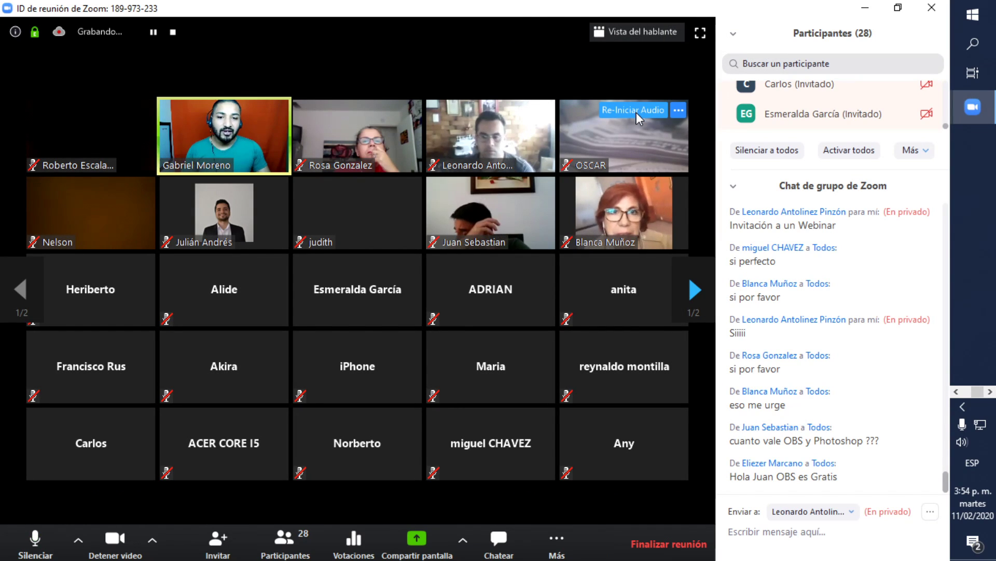
{"action": "mouse_move", "coordinate": [625, 185]}
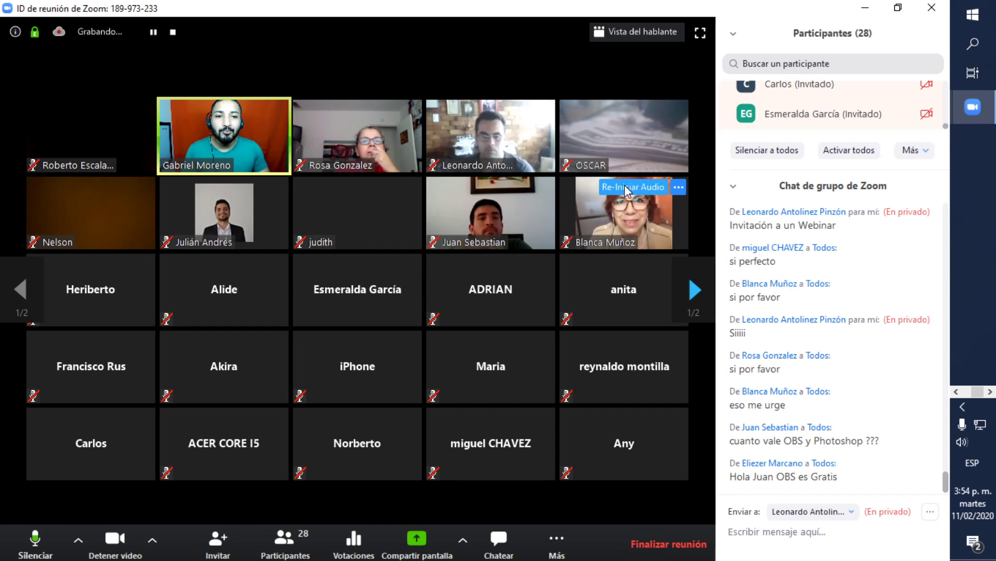
{"action": "mouse_move", "coordinate": [677, 375]}
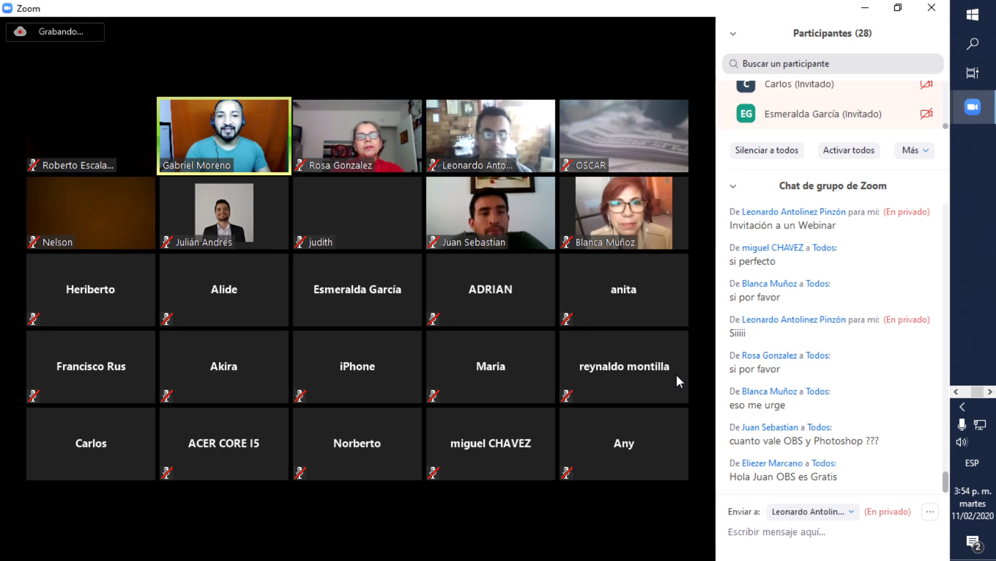
{"action": "mouse_move", "coordinate": [679, 441]}
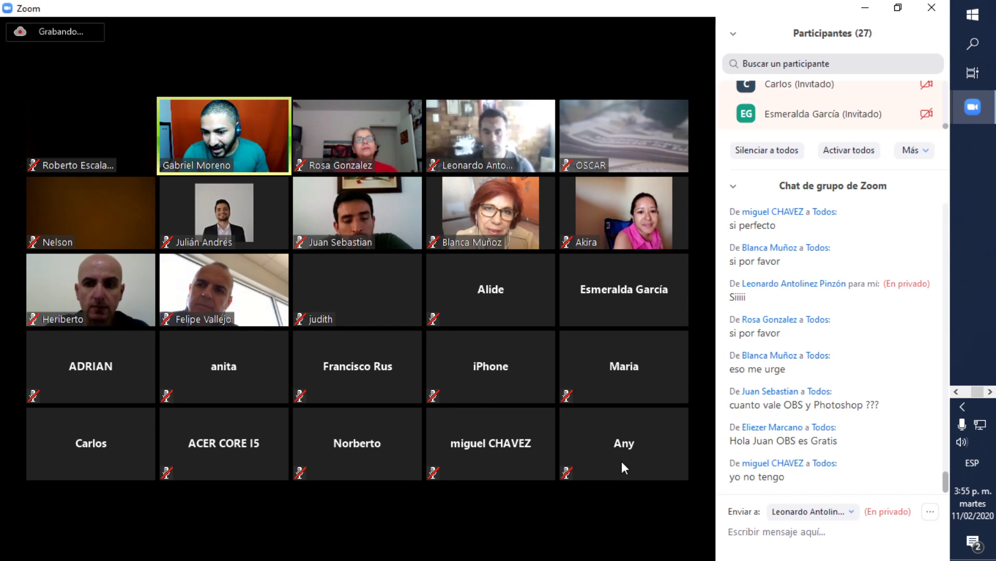
{"action": "mouse_move", "coordinate": [601, 458]}
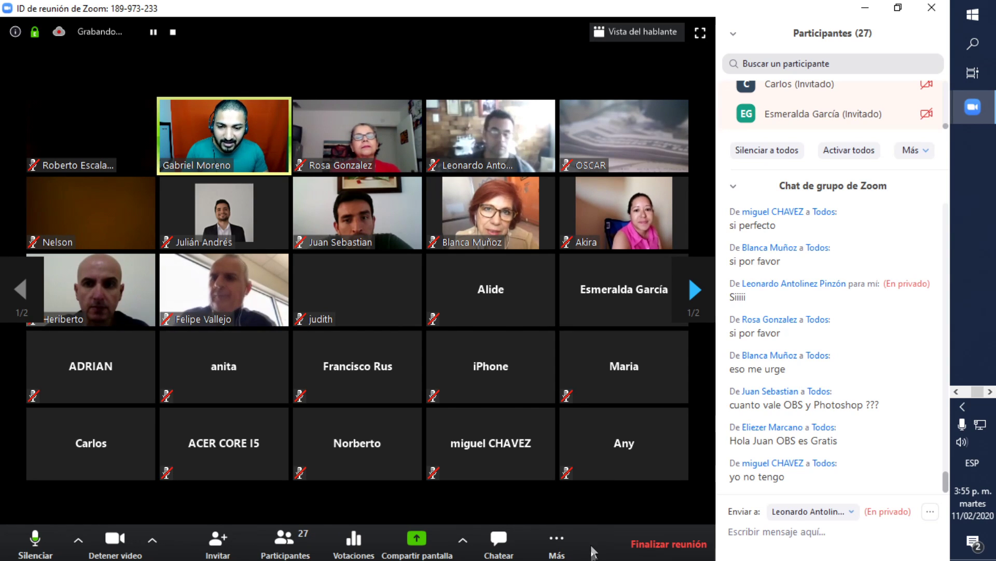
{"action": "mouse_move", "coordinate": [662, 459]}
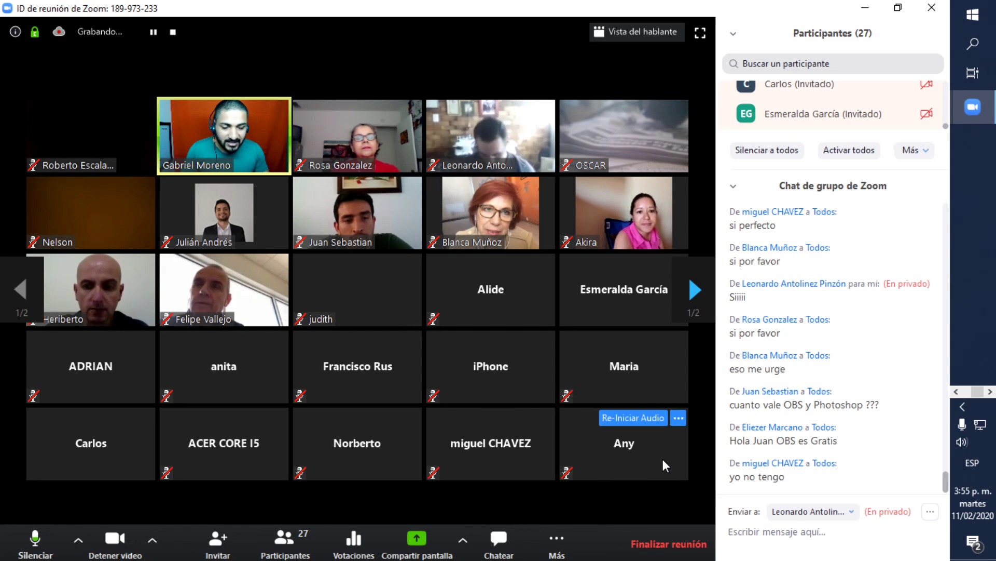
{"action": "mouse_move", "coordinate": [684, 327]}
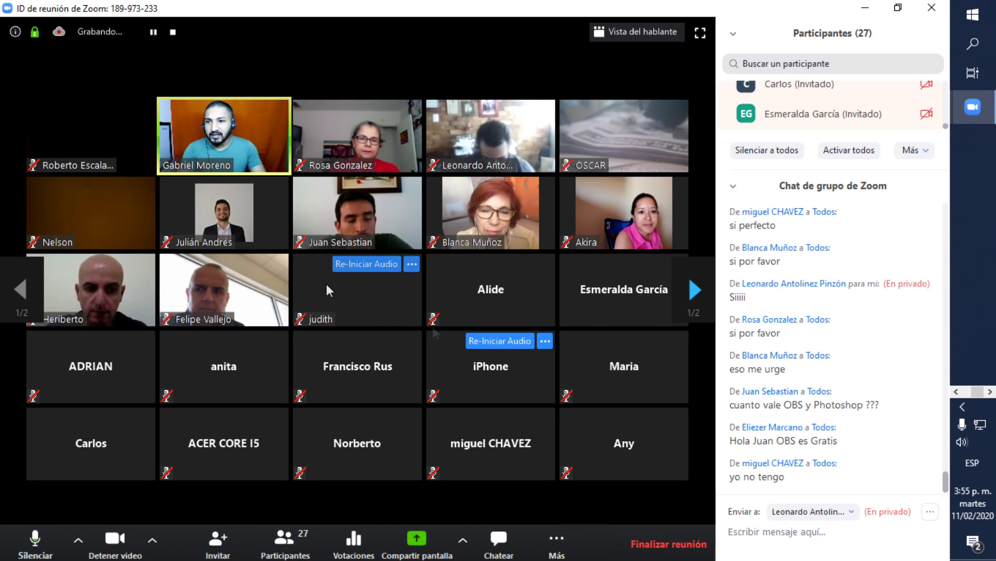
{"action": "mouse_move", "coordinate": [372, 145]}
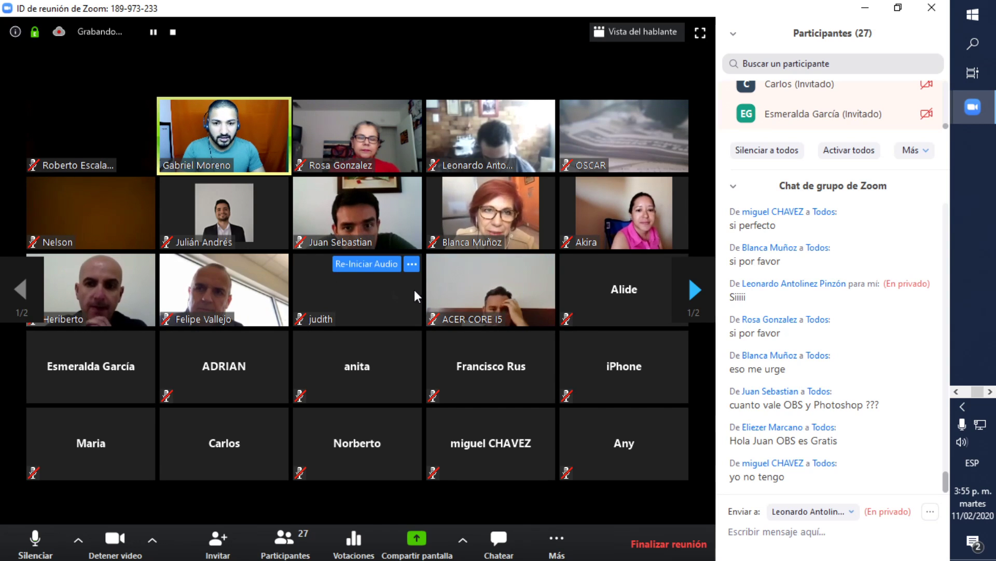
{"action": "mouse_move", "coordinate": [483, 294]}
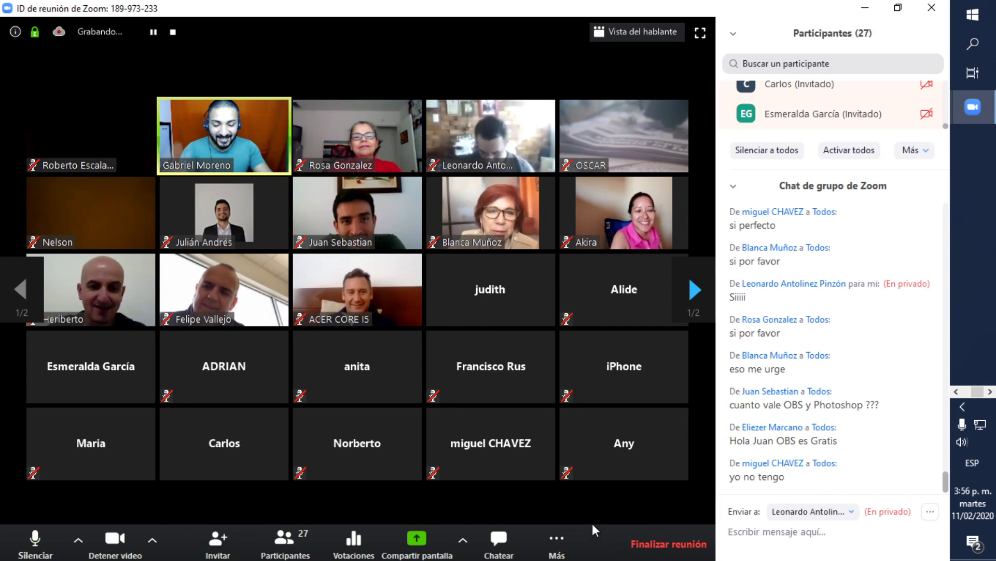
Share the full desktop in the Zoom meeting again and return to the Photoshop thumbnail document
{"action": "left_click", "coordinate": [439, 545]}
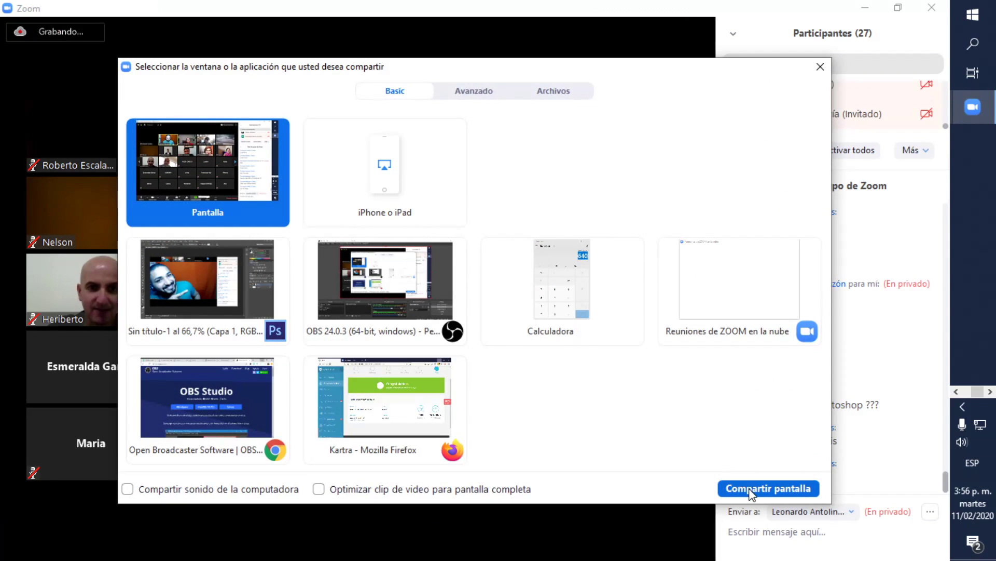
{"action": "left_click", "coordinate": [768, 548]}
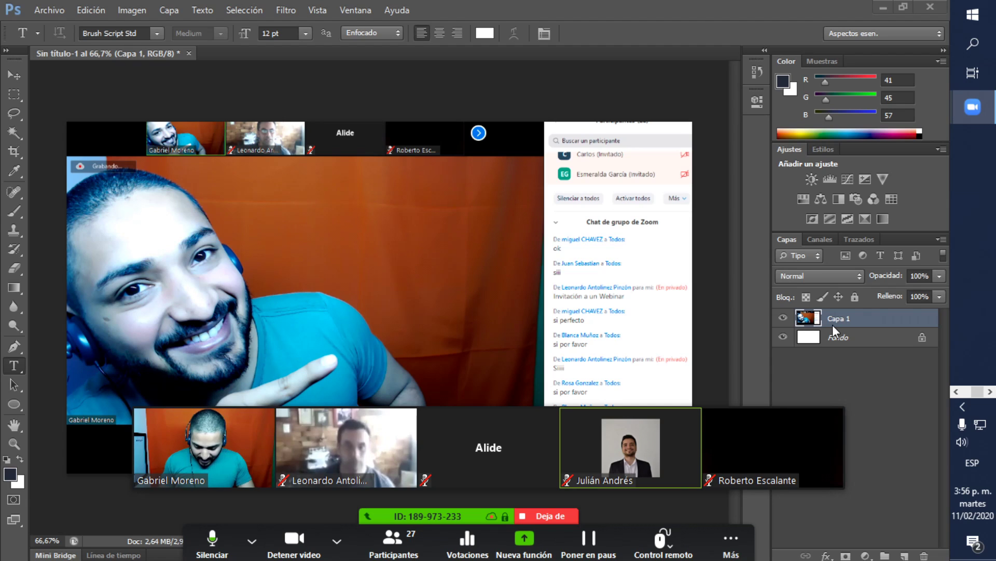
{"action": "mouse_move", "coordinate": [719, 413]}
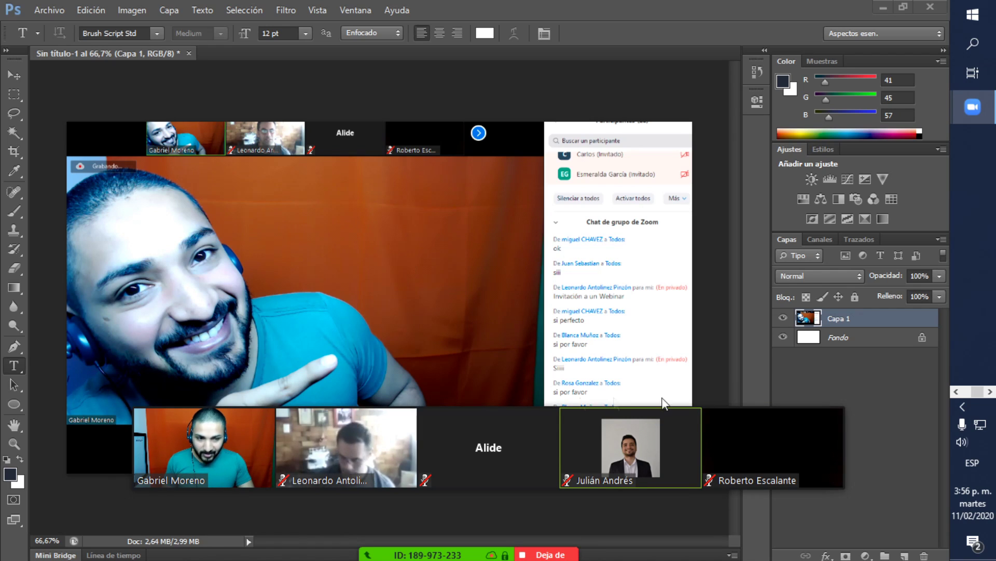
Paste the copied gallery-view screenshot of the waving participants as a new layer above Capa 1
{"action": "left_click", "coordinate": [819, 357]}
{"action": "key", "text": "ctrl+v"}
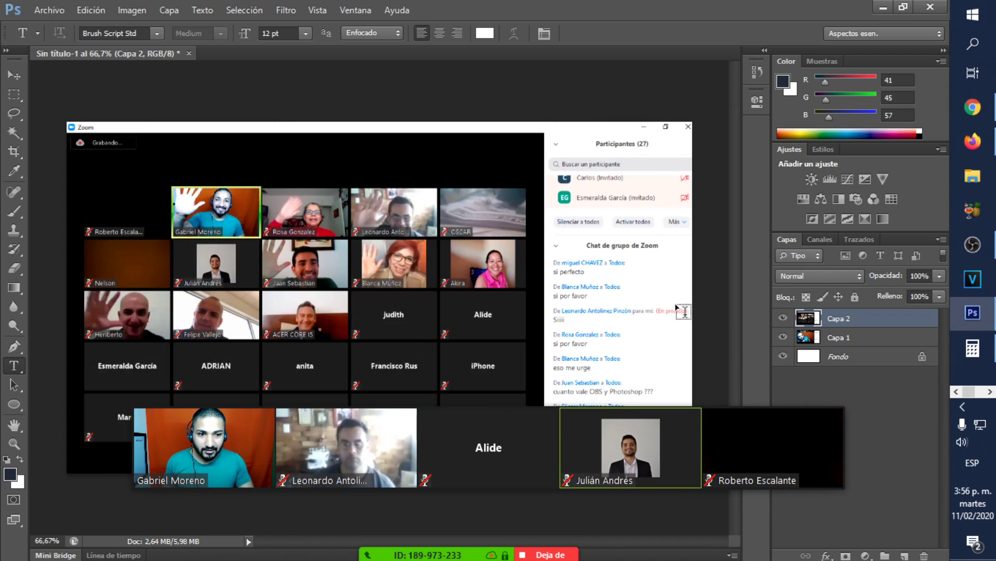
Toggle the visibility of the gallery screenshot layer Capa 2 to compare it with the portrait below, leaving it hidden
{"action": "left_click", "coordinate": [783, 319]}
{"action": "left_click", "coordinate": [783, 318]}
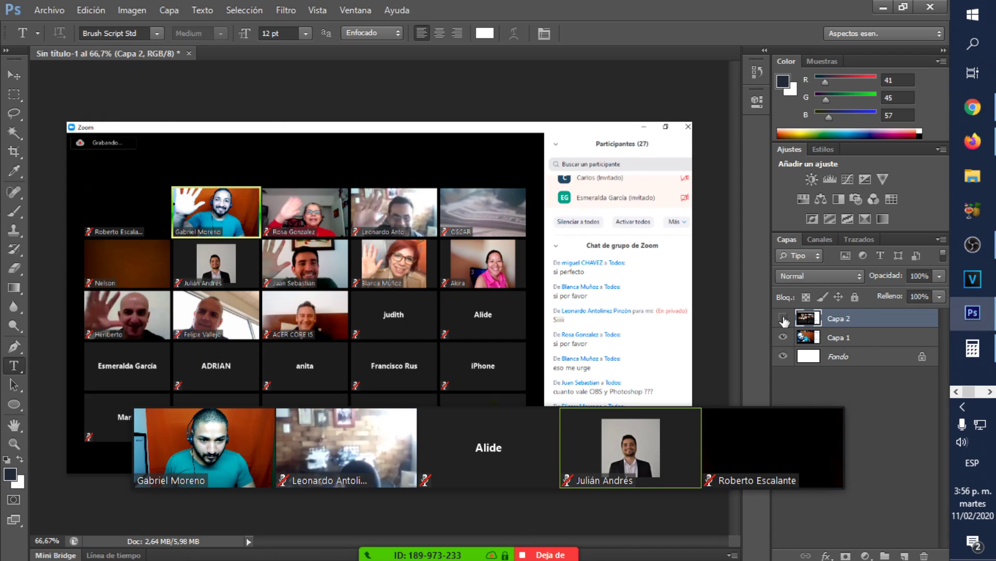
{"action": "left_click", "coordinate": [783, 319]}
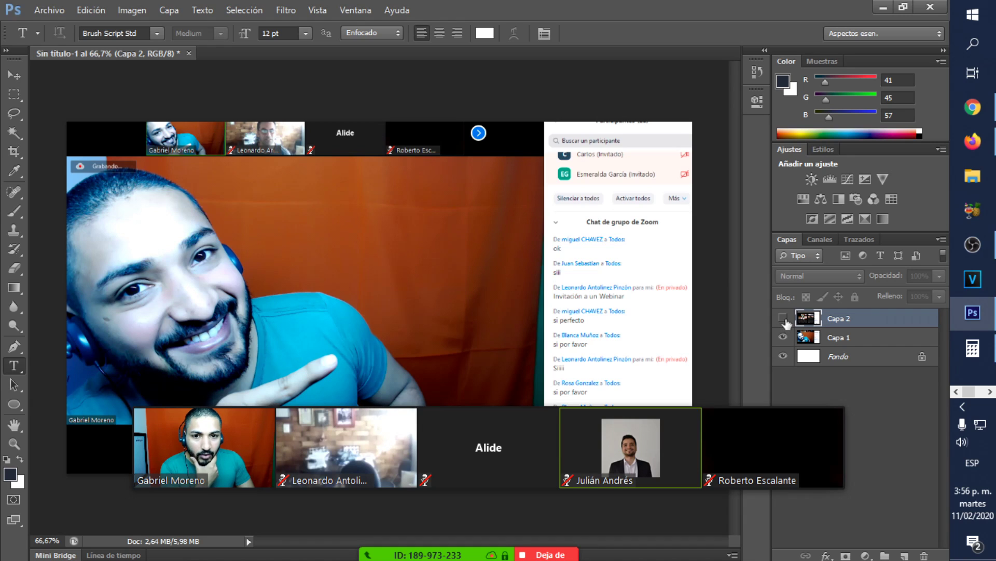
{"action": "left_click", "coordinate": [784, 319]}
{"action": "left_click", "coordinate": [783, 320]}
{"action": "left_click", "coordinate": [782, 322]}
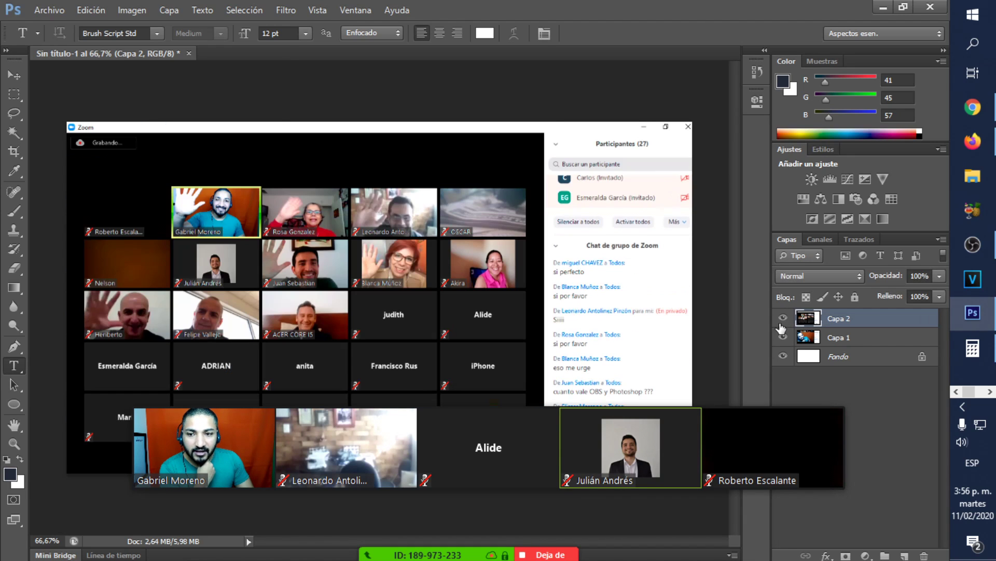
{"action": "left_click", "coordinate": [783, 319]}
{"action": "left_click", "coordinate": [783, 318]}
{"action": "left_click", "coordinate": [782, 319]}
{"action": "left_click", "coordinate": [782, 318]}
{"action": "left_click", "coordinate": [783, 318]}
{"action": "left_click", "coordinate": [782, 318]}
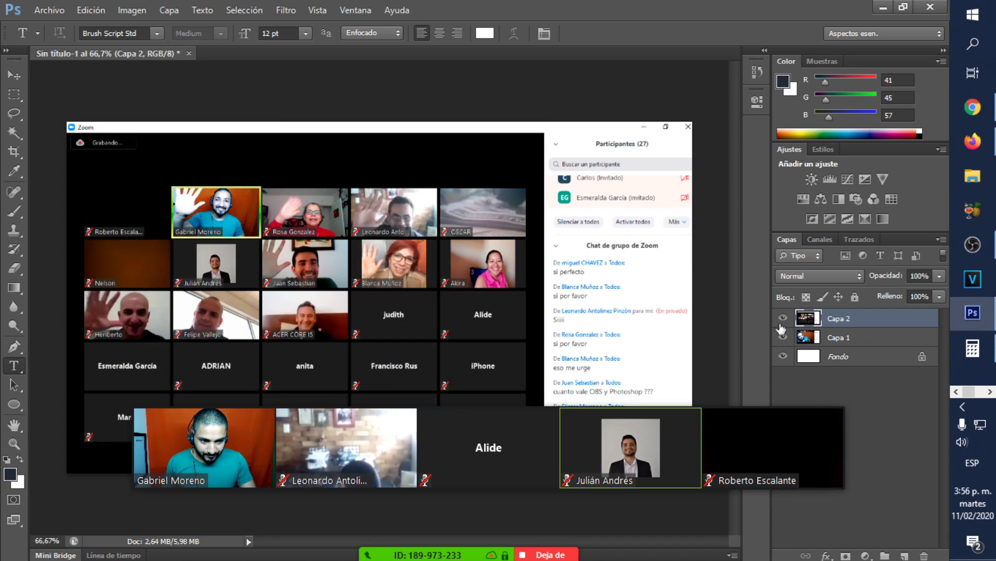
{"action": "left_click", "coordinate": [783, 319]}
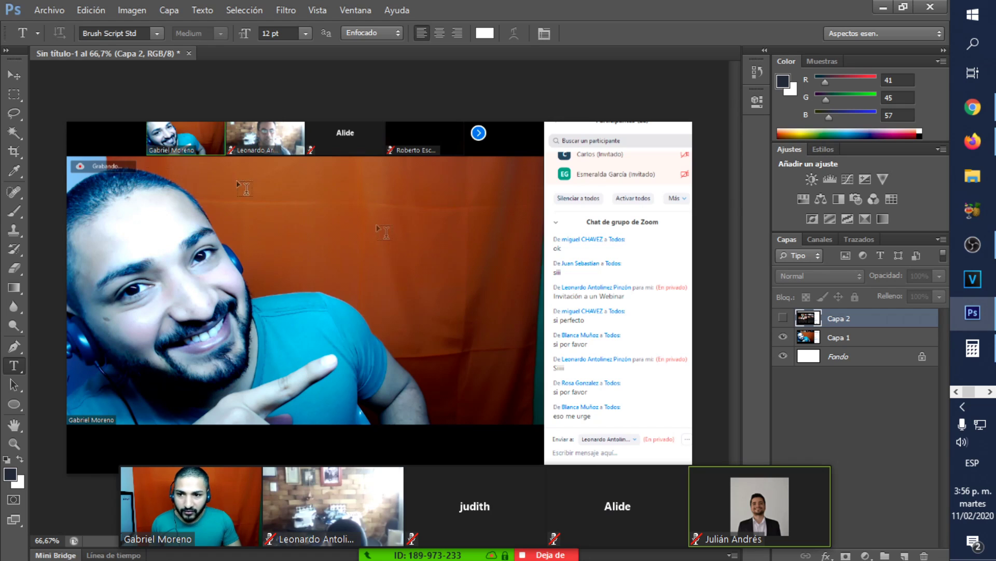
Select the whole orange backdrop behind the presenter on layer Capa 1 with the Magic Wand tool
{"action": "left_click", "coordinate": [18, 138]}
{"action": "right_click", "coordinate": [19, 136]}
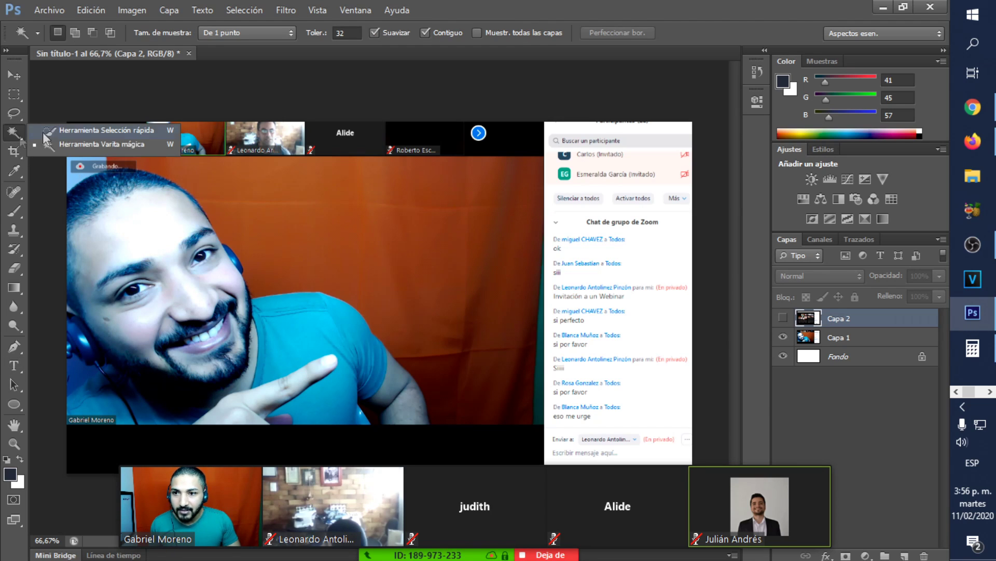
{"action": "left_click", "coordinate": [130, 143]}
{"action": "right_click", "coordinate": [14, 133]}
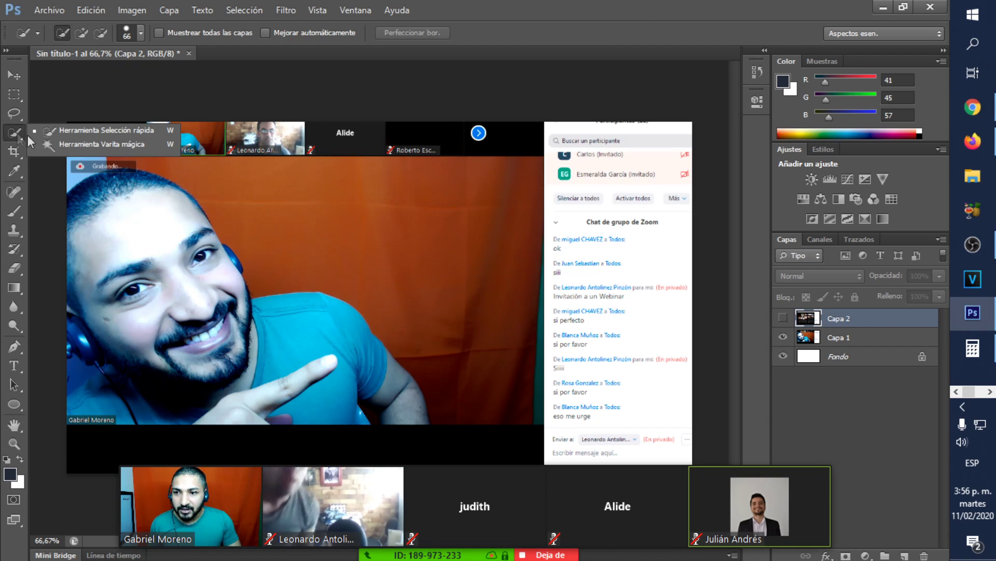
{"action": "left_click", "coordinate": [93, 145]}
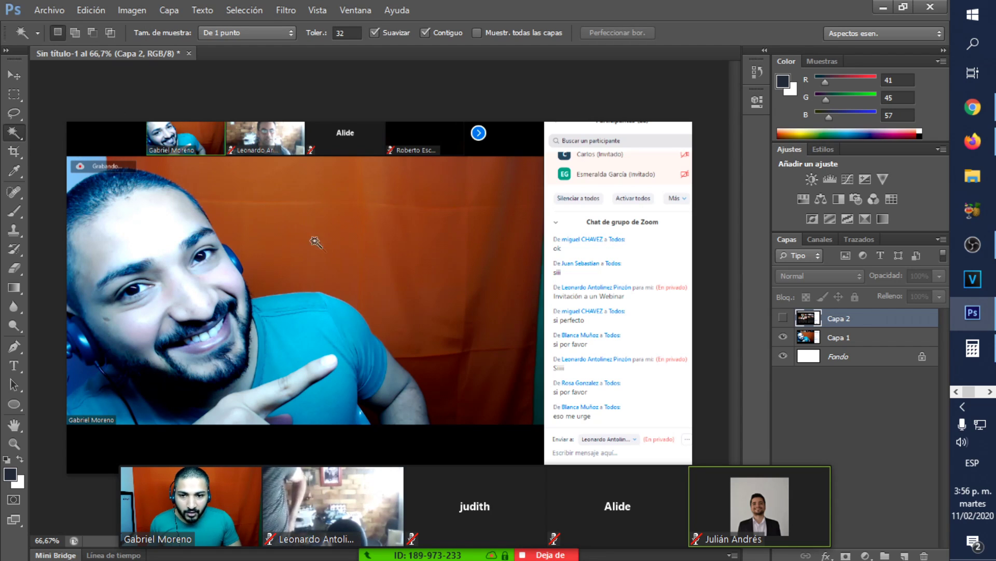
{"action": "left_click", "coordinate": [295, 223]}
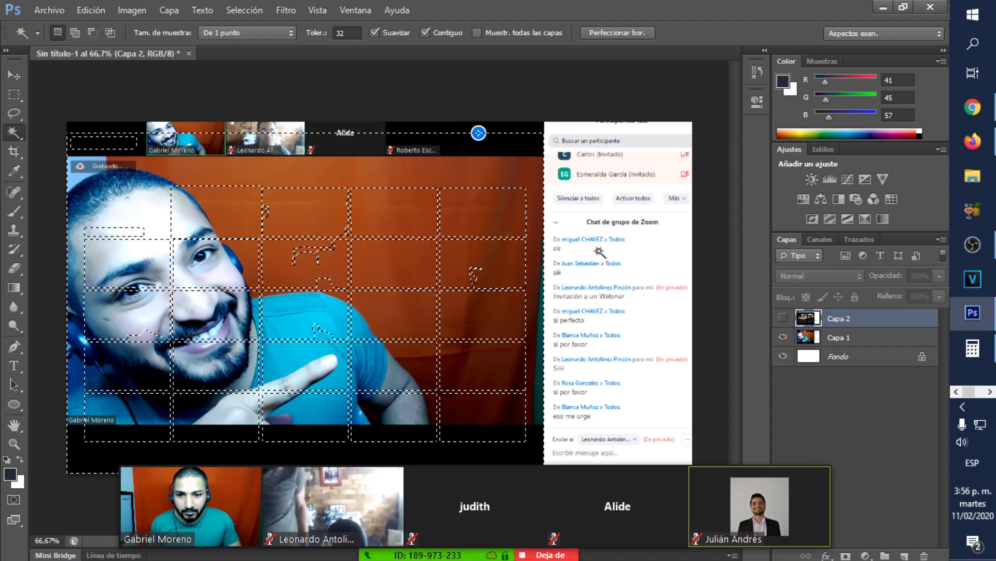
{"action": "key", "text": "ctrl+d"}
{"action": "left_click", "coordinate": [807, 335]}
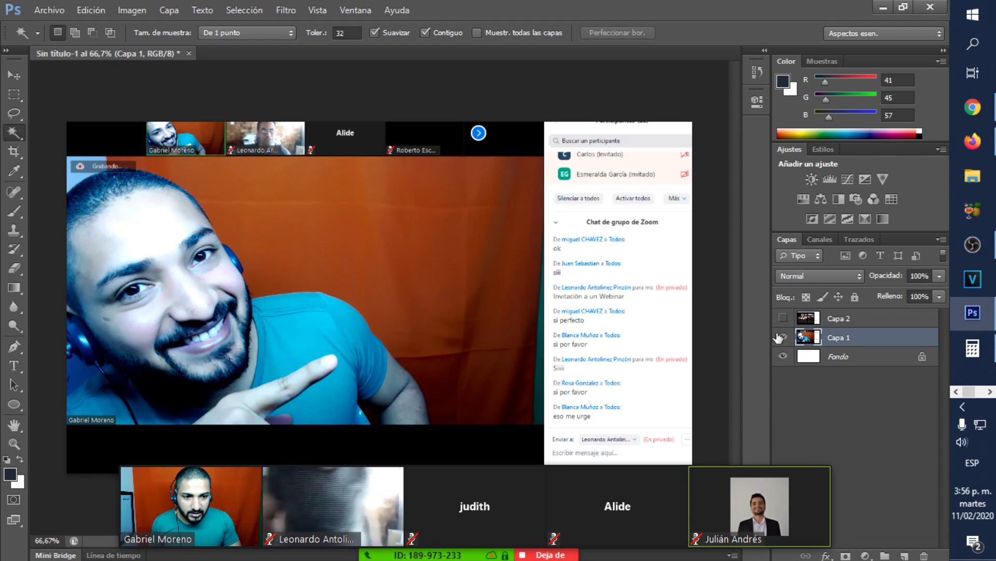
{"action": "left_click", "coordinate": [286, 218]}
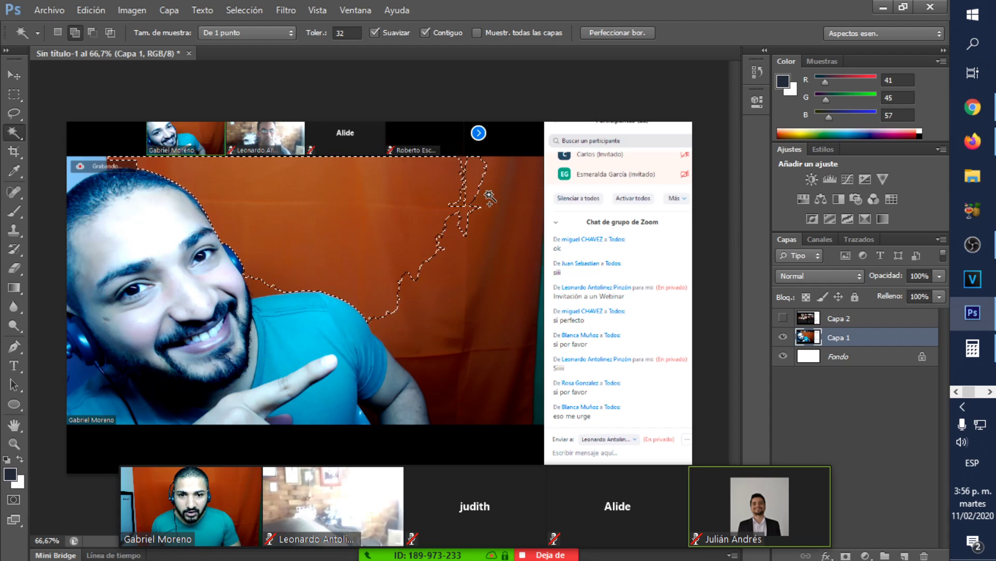
{"action": "left_click", "coordinate": [497, 294], "text": "shift"}
{"action": "left_click", "coordinate": [488, 323]}
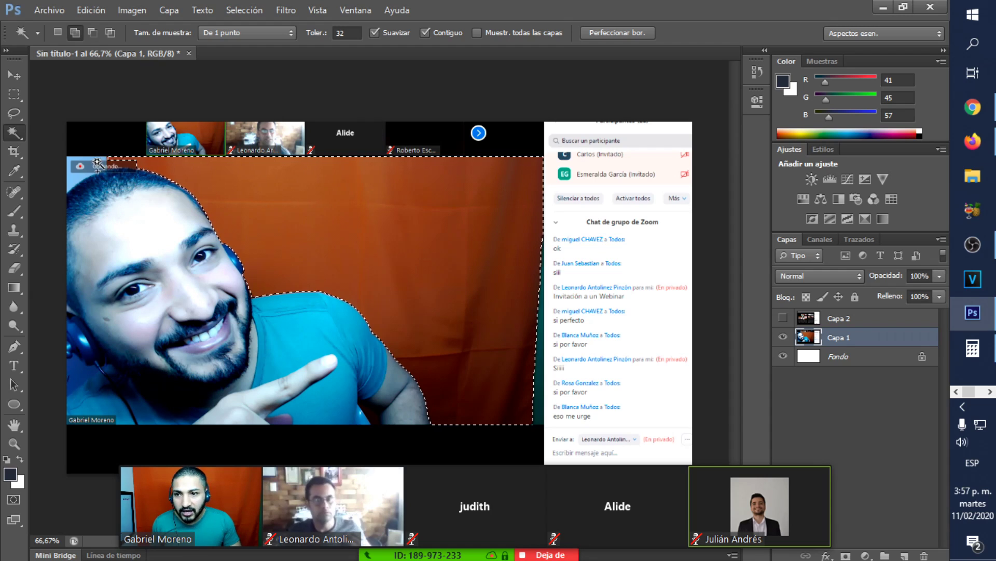
Add the light blue corner beside the presenter's head and the black strip above the video to the selection
{"action": "left_click", "coordinate": [72, 184]}
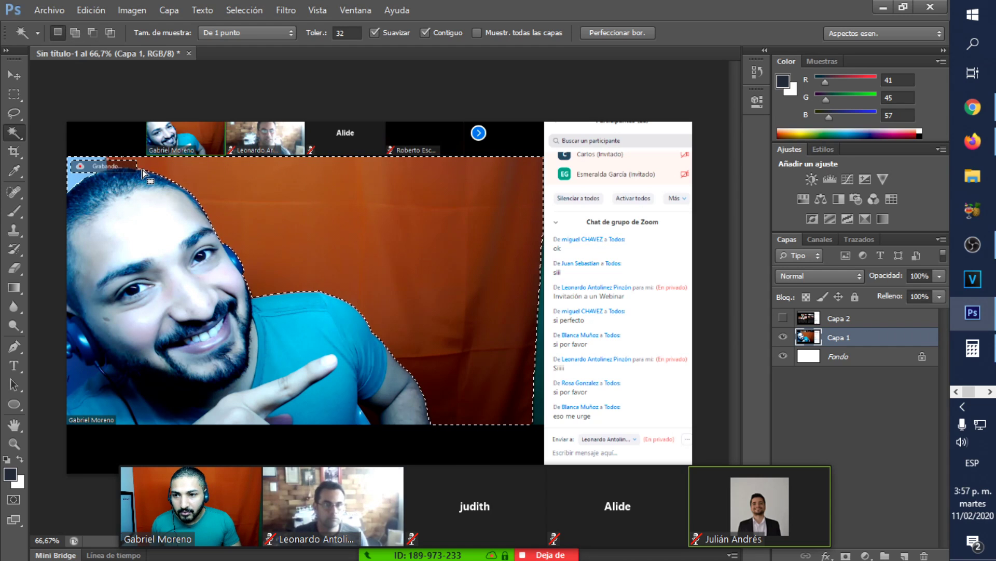
{"action": "scroll", "coordinate": [130, 160], "scroll_direction": "up", "scroll_amount": 1}
{"action": "scroll", "coordinate": [140, 157], "scroll_direction": "down", "scroll_amount": 1}
{"action": "left_click", "coordinate": [205, 126], "text": "shift"}
{"action": "left_click", "coordinate": [99, 410], "text": "shift"}
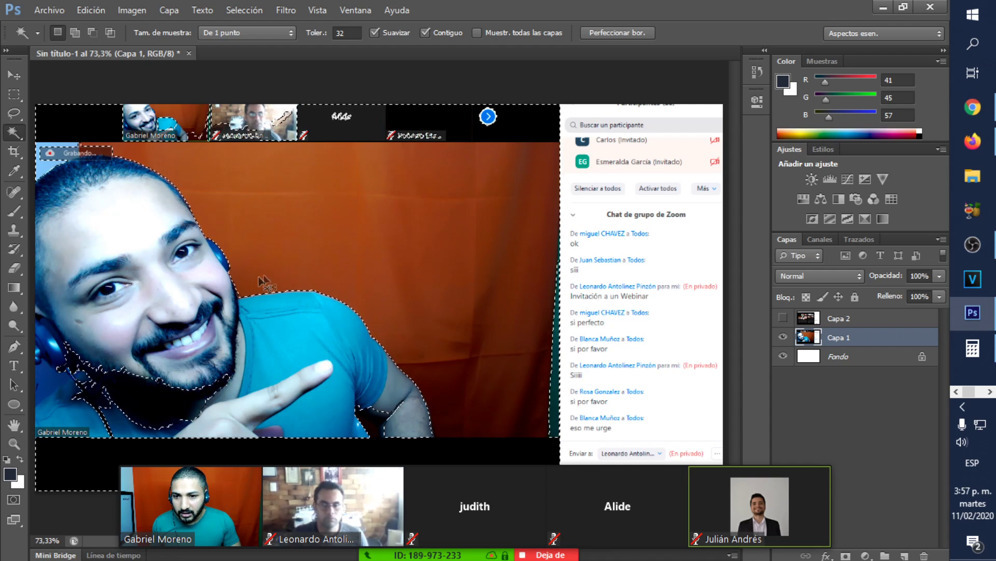
{"action": "key", "text": "ctrl+z"}
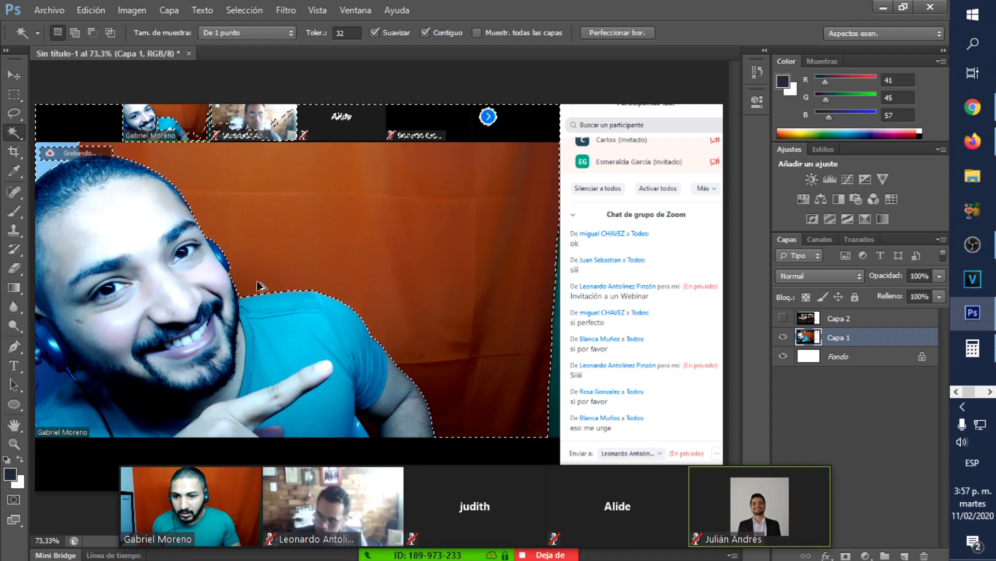
Extend the selection over the thumbnails, the chat panel and the lower black band with the Quick Selection tool
{"action": "right_click", "coordinate": [14, 132]}
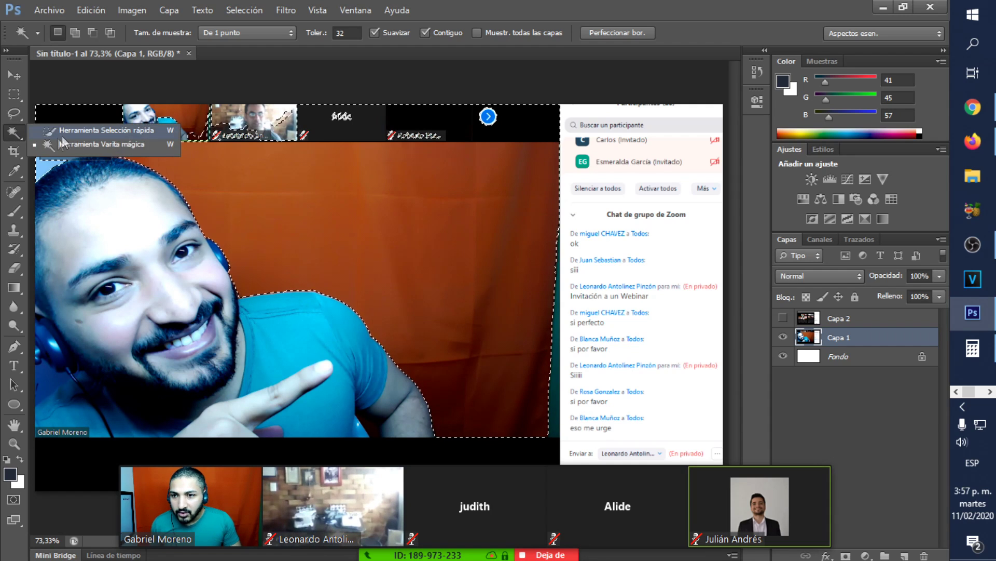
{"action": "left_click", "coordinate": [57, 134]}
{"action": "mouse_move", "coordinate": [213, 115]}
{"action": "left_mouse_down"}
{"action": "mouse_move", "coordinate": [625, 116]}
{"action": "mouse_move", "coordinate": [612, 339]}
{"action": "mouse_move", "coordinate": [567, 505]}
{"action": "mouse_move", "coordinate": [586, 174]}
{"action": "mouse_move", "coordinate": [644, 88]}
{"action": "mouse_move", "coordinate": [708, 196]}
{"action": "mouse_move", "coordinate": [682, 470]}
{"action": "mouse_move", "coordinate": [611, 464]}
{"action": "mouse_move", "coordinate": [580, 220]}
{"action": "mouse_move", "coordinate": [556, 269]}
{"action": "mouse_move", "coordinate": [542, 460]}
{"action": "mouse_move", "coordinate": [445, 461]}
{"action": "left_mouse_up"}
{"action": "mouse_move", "coordinate": [100, 460]}
{"action": "left_mouse_down"}
{"action": "mouse_move", "coordinate": [78, 460]}
{"action": "mouse_move", "coordinate": [102, 463]}
{"action": "left_mouse_up"}
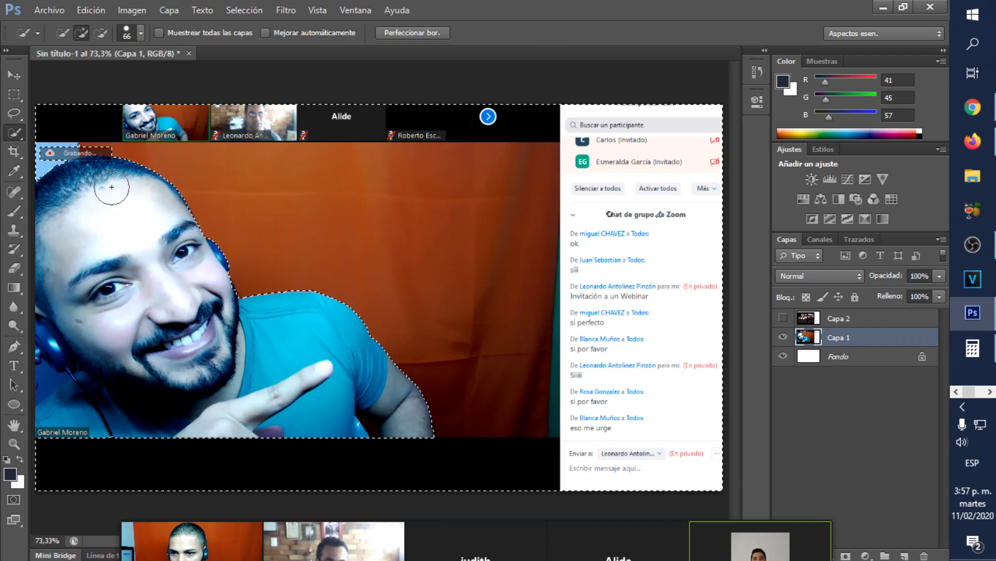
{"action": "key", "text": "alt"}
{"action": "key", "text": "alt"}
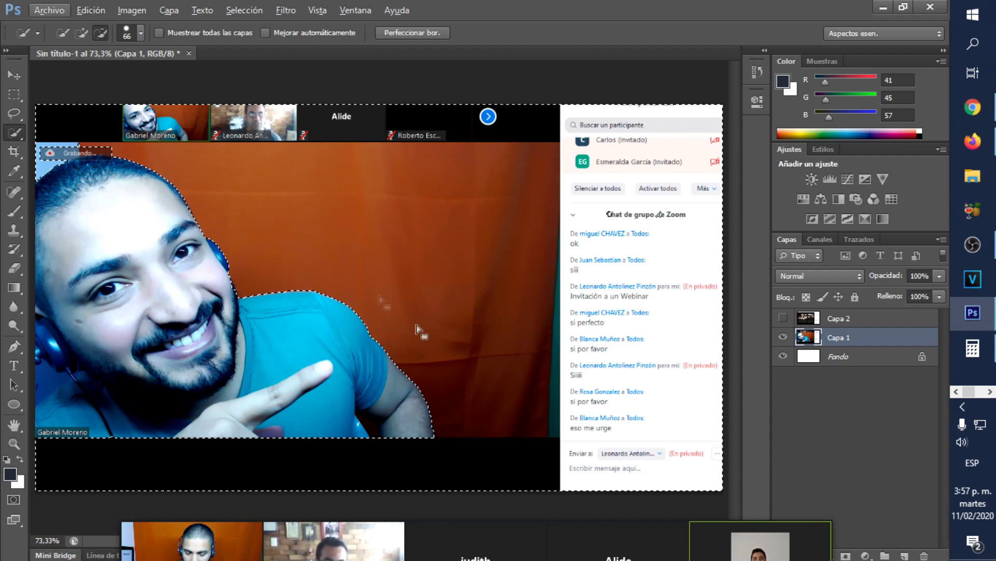
Invert the selection to isolate the presenter and apply Refine Edge with a radius of 0 px and slight smoothing
{"action": "right_click", "coordinate": [313, 270]}
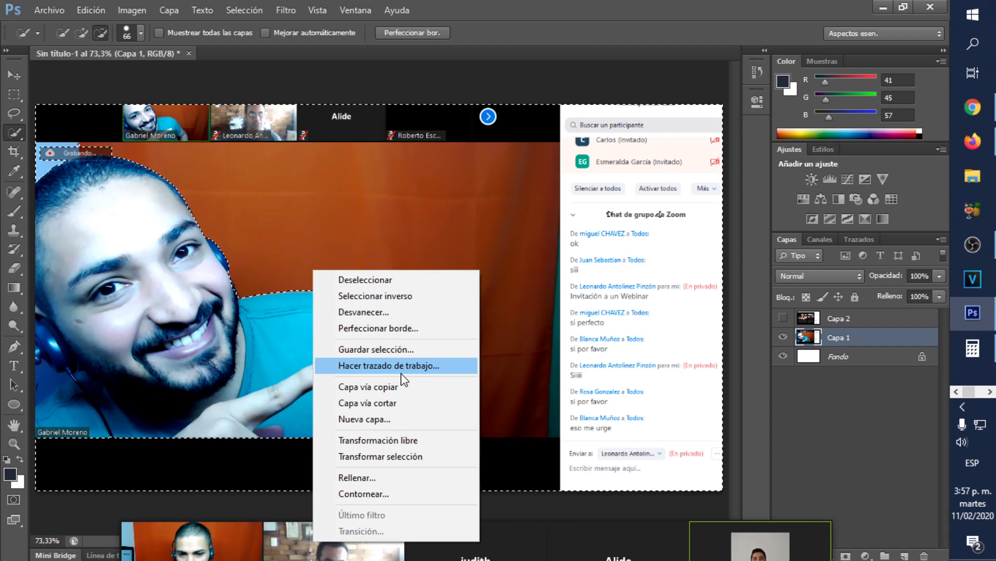
{"action": "left_click", "coordinate": [397, 296]}
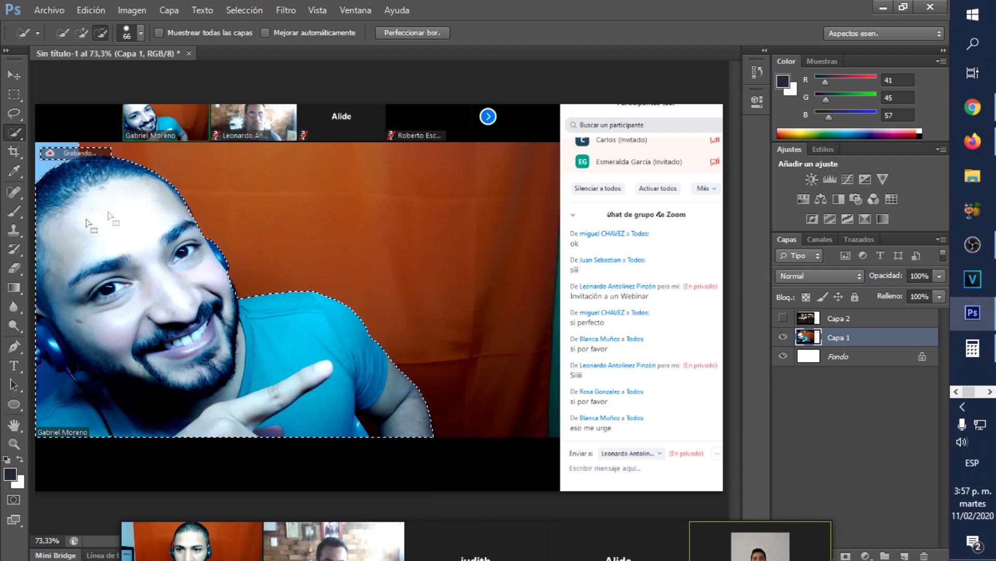
{"action": "left_click", "coordinate": [412, 33]}
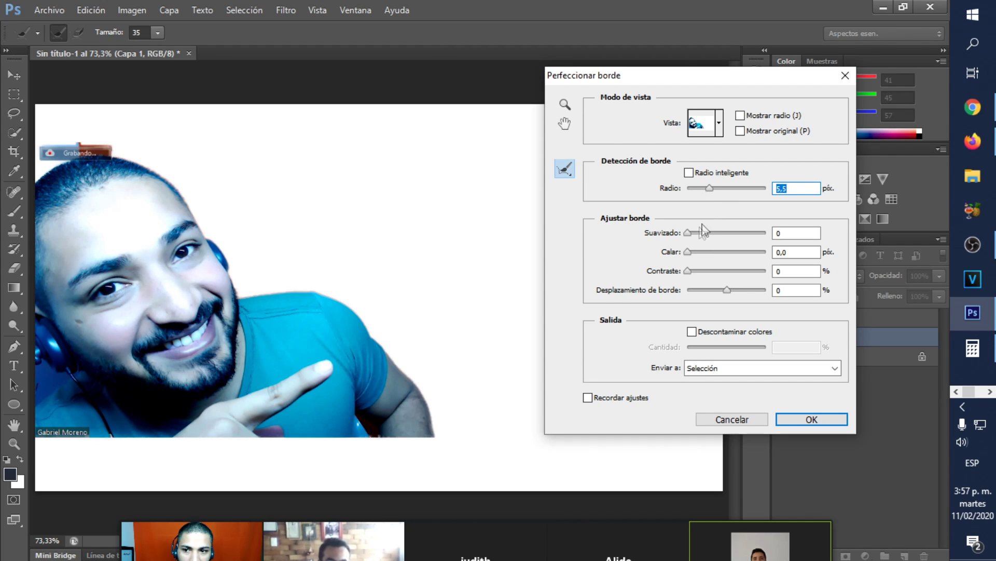
{"action": "left_click_drag", "start_coordinate": [696, 188], "coordinate": [686, 189]}
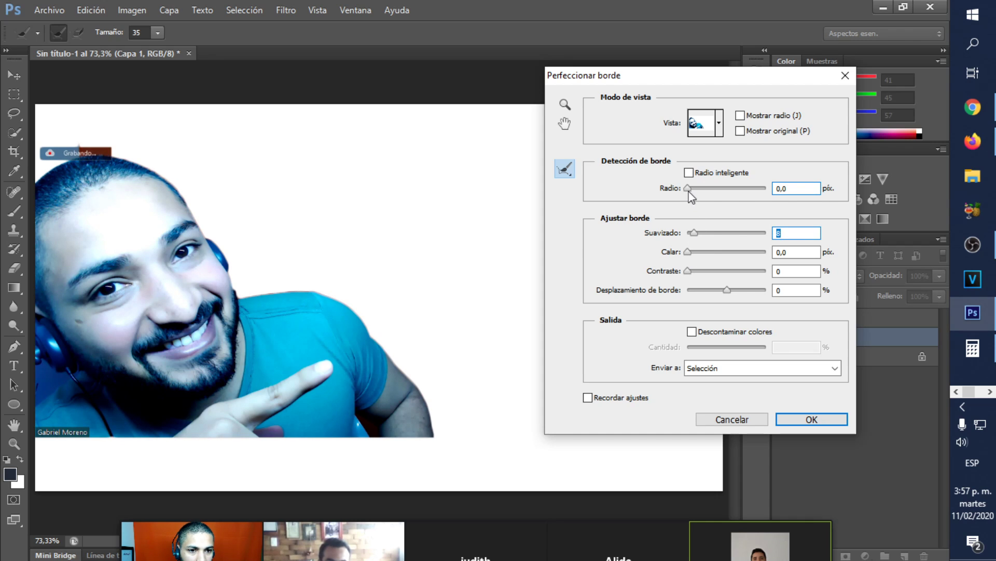
{"action": "left_click", "coordinate": [797, 424]}
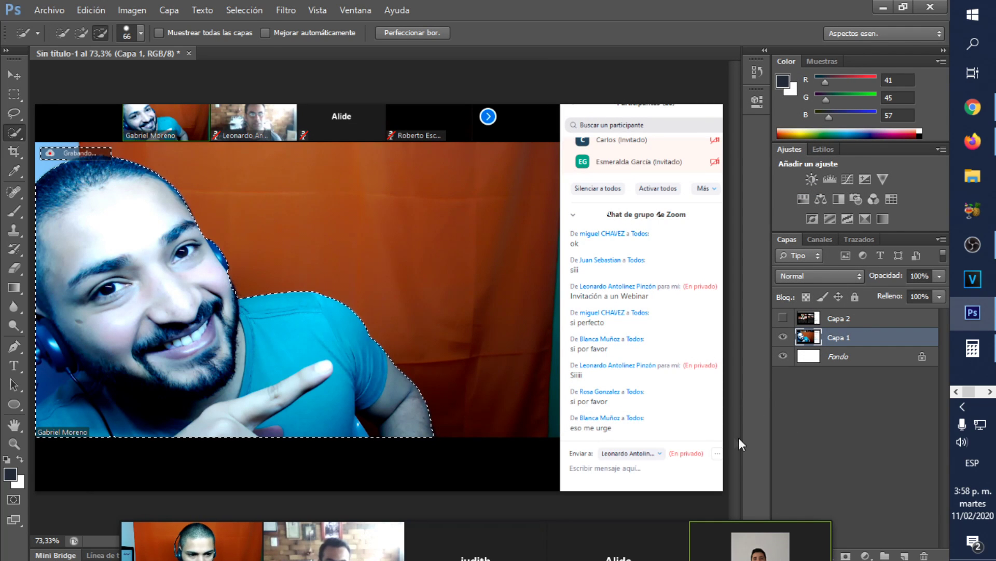
Copy the selected presenter onto a new layer and hide the Capa 1 screenshot layer
{"action": "left_click", "coordinate": [904, 556]}
{"action": "left_click", "coordinate": [783, 356]}
{"action": "key", "text": "ctrl+v"}
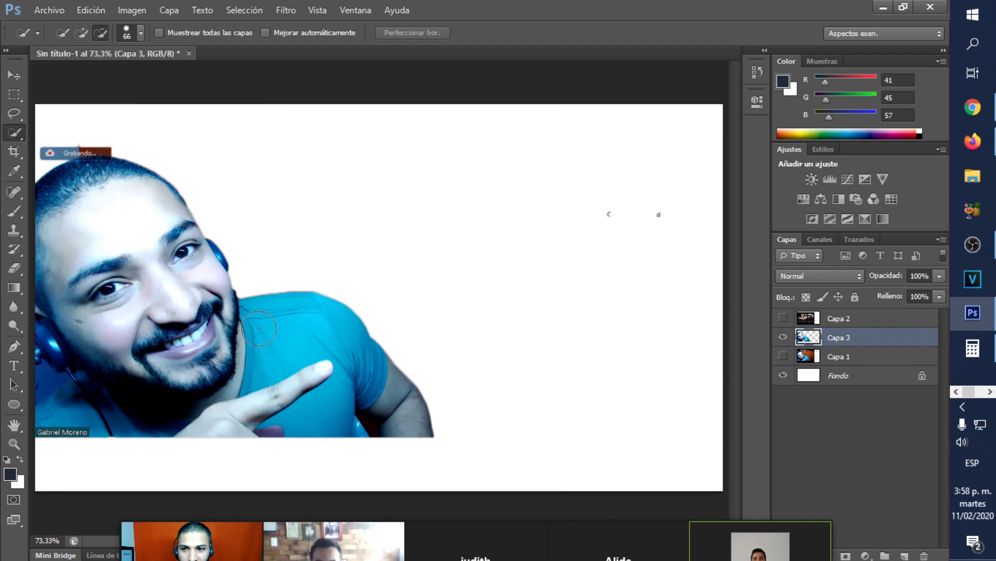
Erase the stray letter marks in the empty area beside the presenter on Capa 3 with the Eraser tool
{"action": "scroll", "coordinate": [398, 318], "scroll_direction": "up", "scroll_amount": 1}
{"action": "scroll", "coordinate": [491, 310], "scroll_direction": "down", "scroll_amount": 2}
{"action": "scroll", "coordinate": [379, 290], "scroll_direction": "up", "scroll_amount": 1}
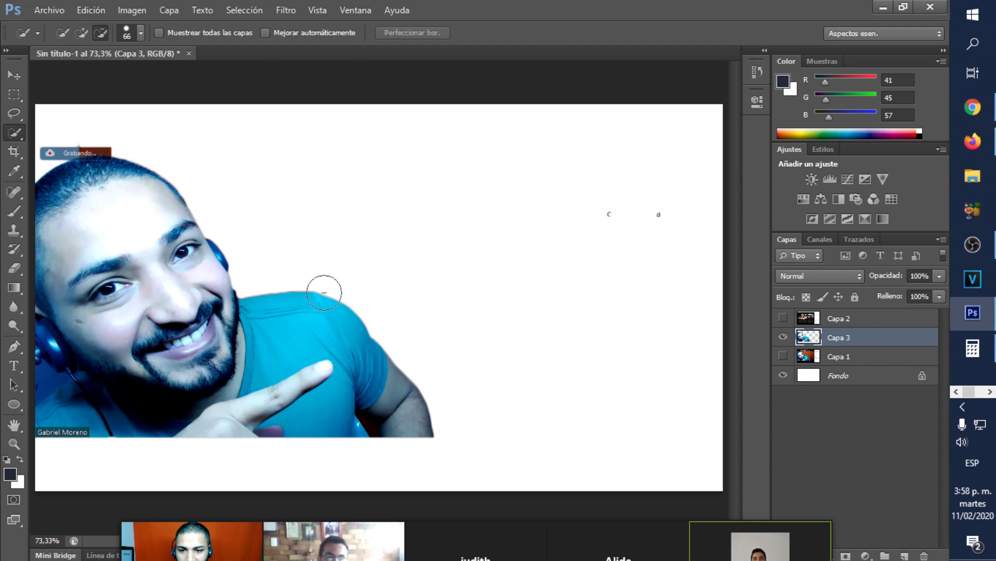
{"action": "scroll", "coordinate": [241, 277], "scroll_direction": "down", "scroll_amount": 2}
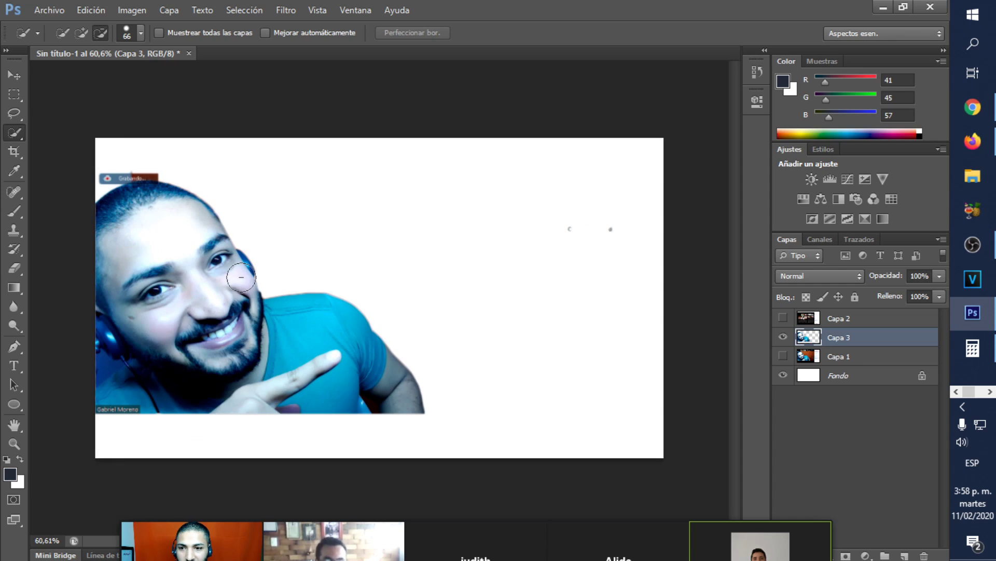
{"action": "left_click", "coordinate": [17, 116]}
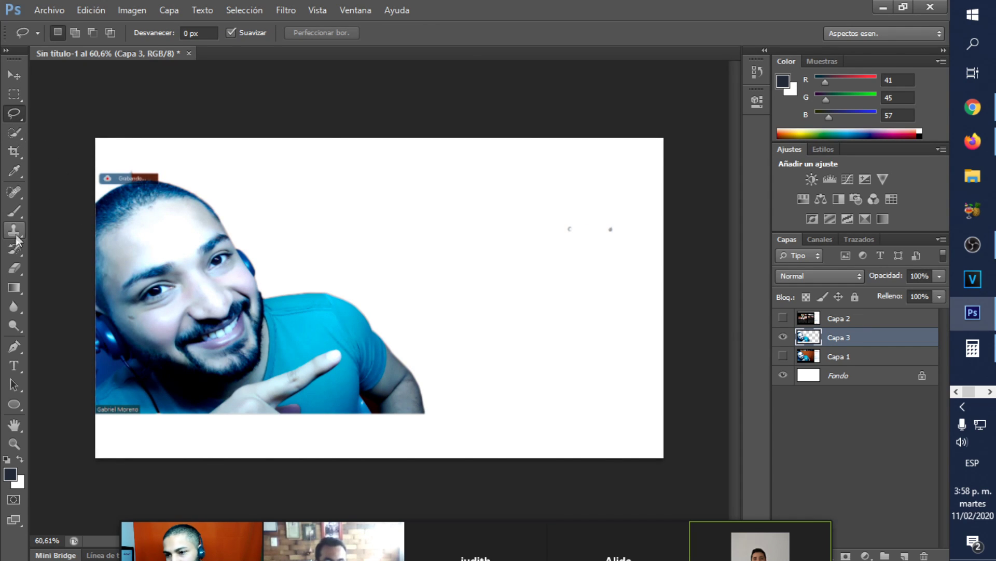
{"action": "left_click", "coordinate": [14, 268]}
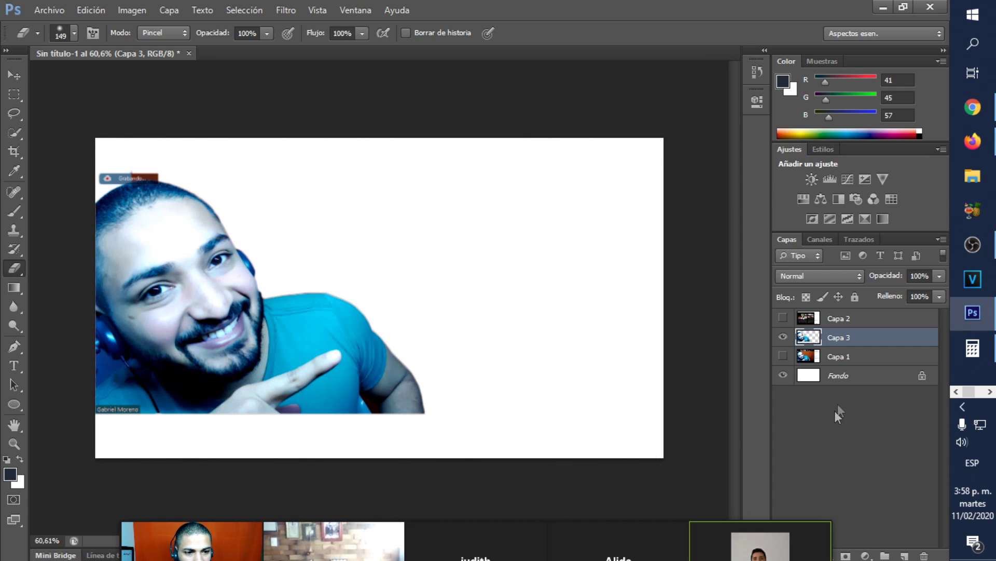
{"action": "key", "text": "ctrl+t"}
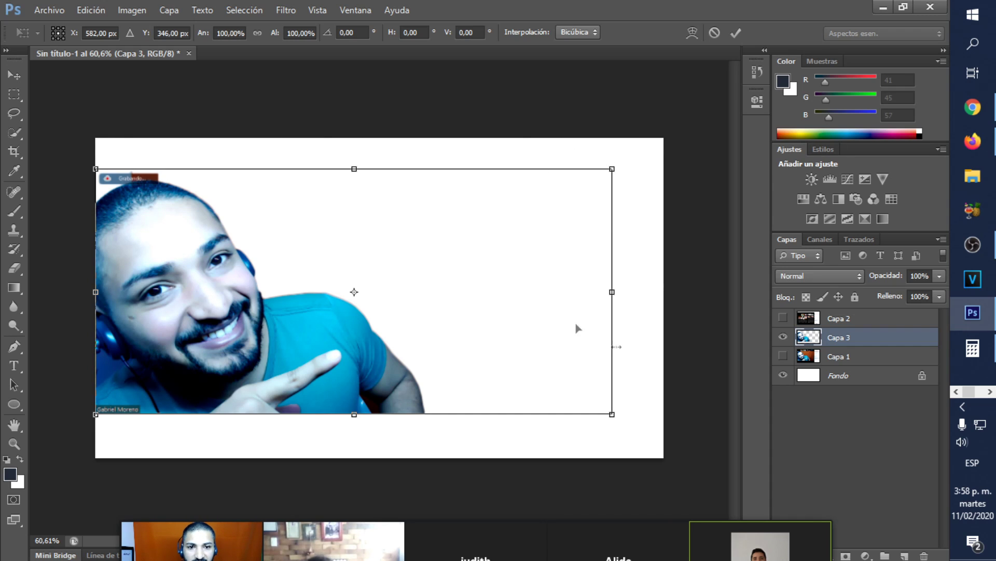
{"action": "key", "text": "Return"}
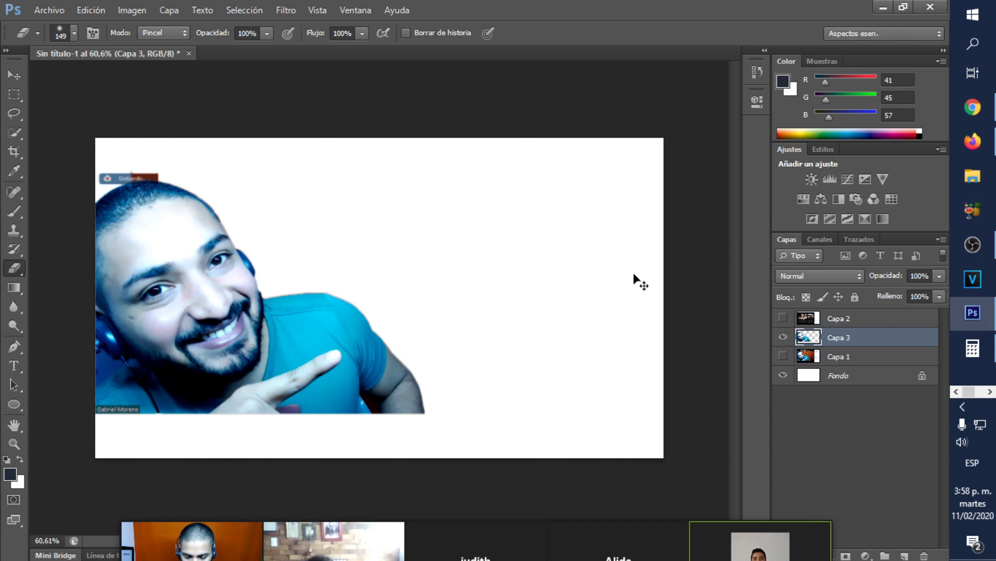
{"action": "key", "text": "ctrl+t"}
{"action": "key", "text": "Return"}
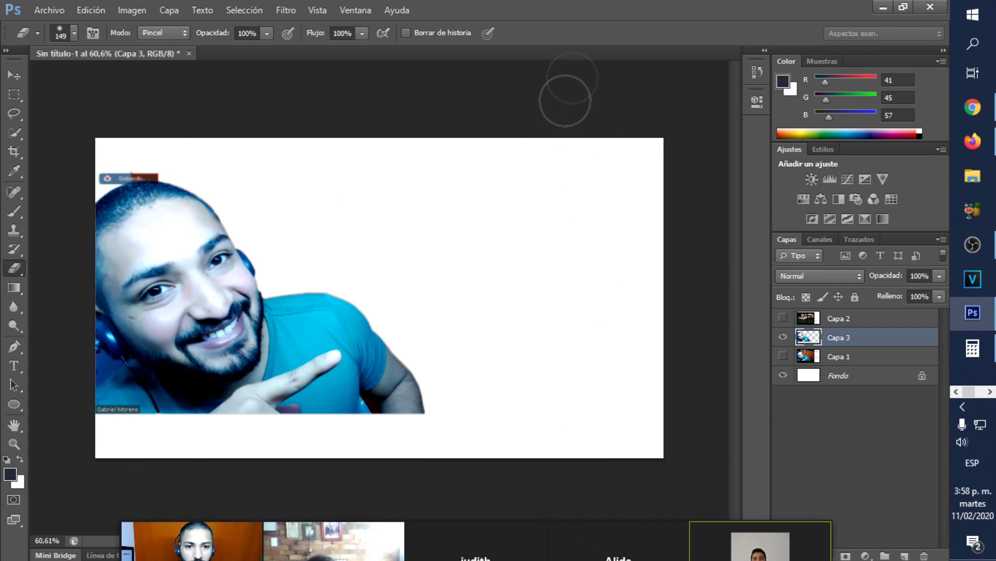
Clear the leftover pixels from the empty area beside the presenter on Capa 3 using a tall rectangular selection, and deselect
{"action": "left_click", "coordinate": [13, 95]}
{"action": "left_click_drag", "start_coordinate": [441, 117], "coordinate": [712, 518]}
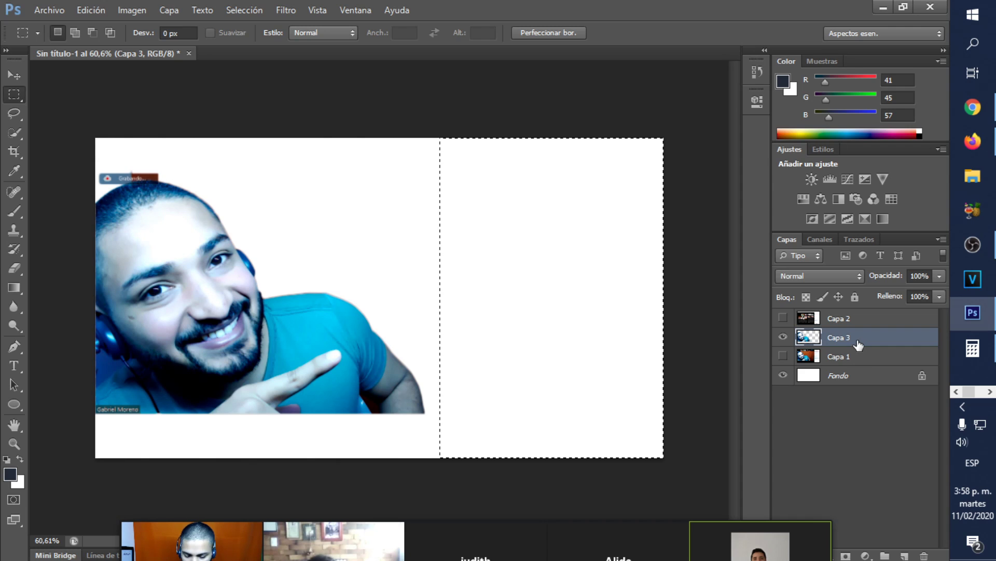
{"action": "key", "text": "ctrl+d"}
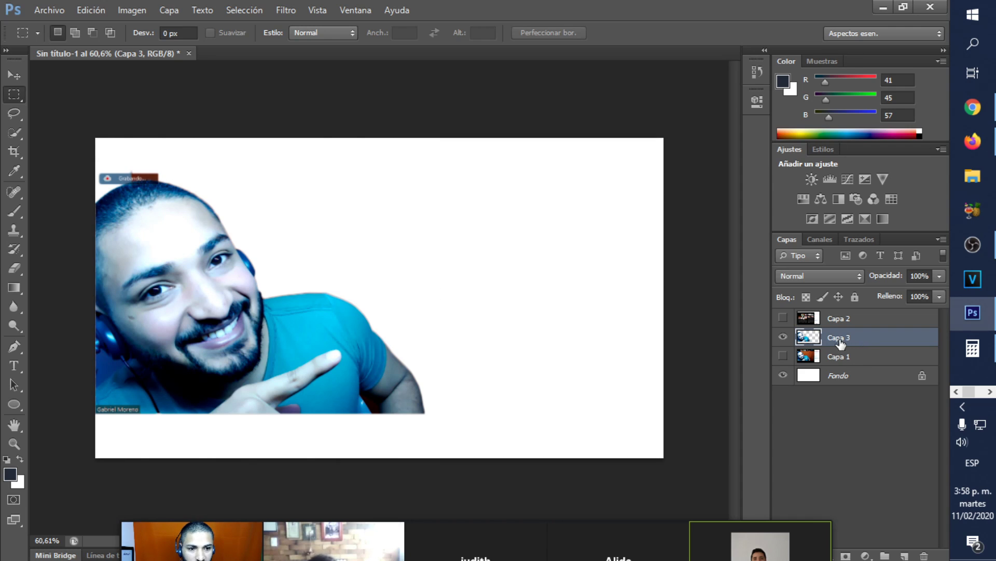
Scale the presenter cutout on Capa 3 proportionally from its center to about 144% so it reaches the canvas's lower edge
{"action": "key", "text": "ctrl+t"}
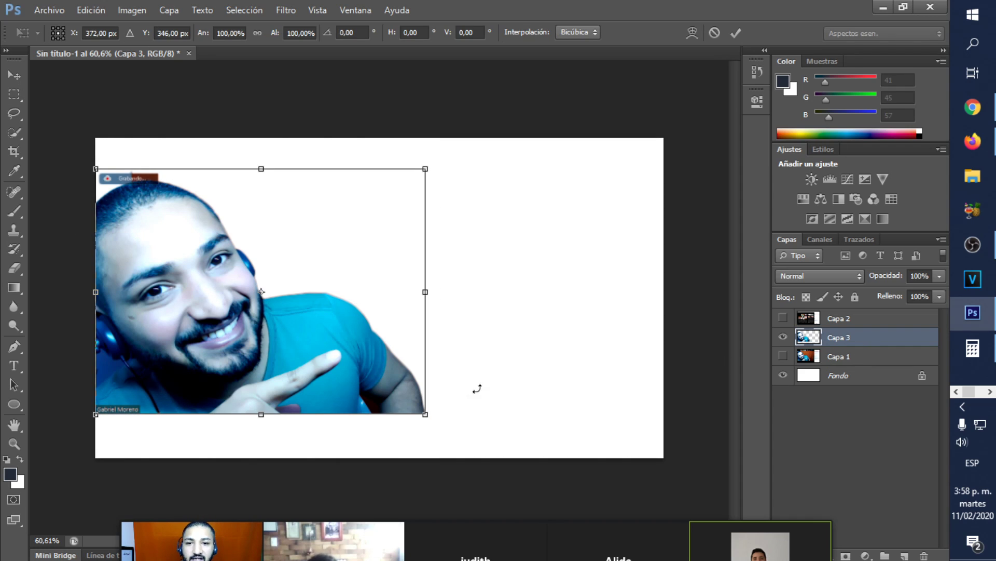
{"action": "left_click_drag", "start_coordinate": [424, 169], "coordinate": [486, 100]}
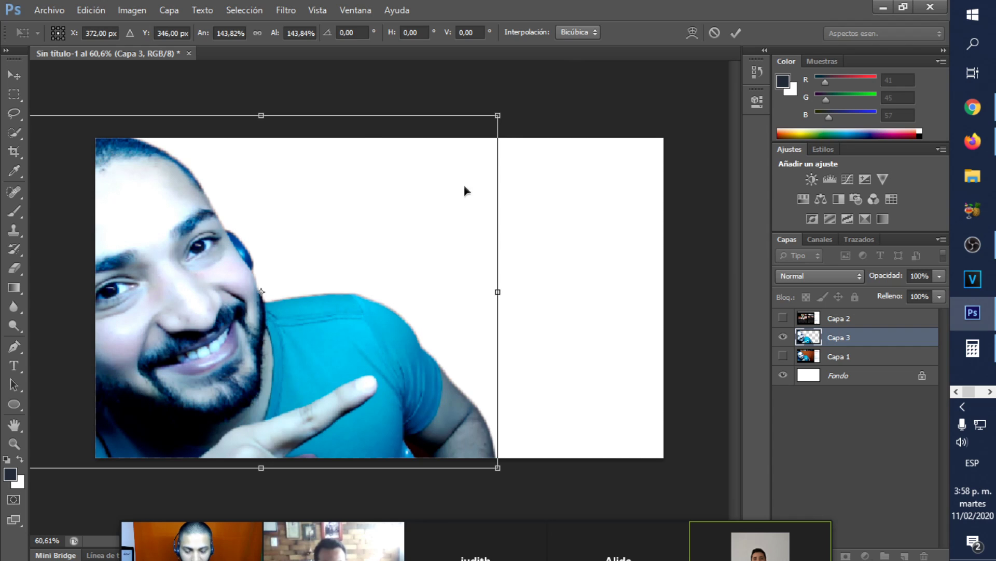
{"action": "key", "text": "Return"}
{"action": "key", "text": "m"}
{"action": "scroll", "coordinate": [440, 239], "scroll_direction": "down", "scroll_amount": 1}
{"action": "scroll", "coordinate": [240, 229], "scroll_direction": "up", "scroll_amount": 2}
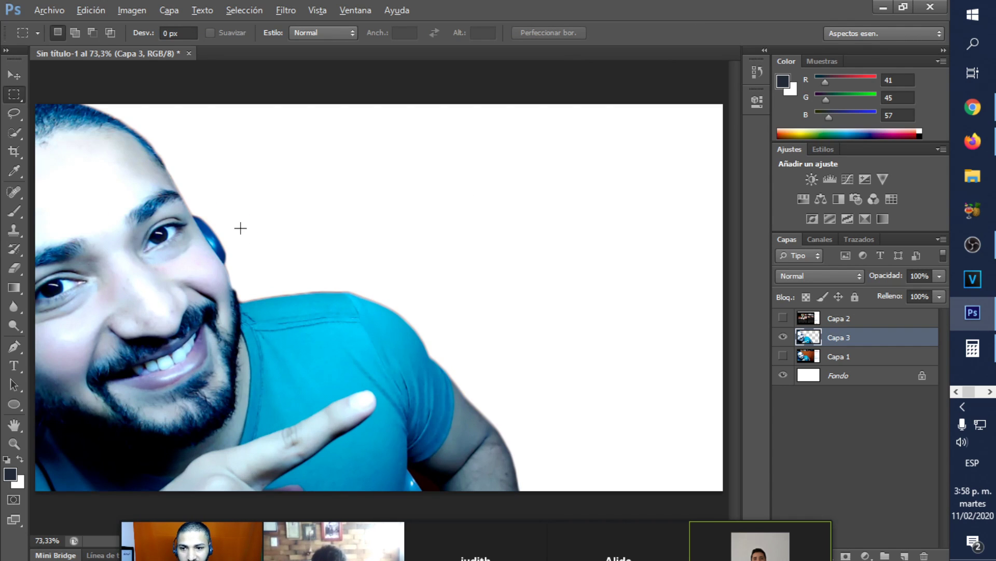
{"action": "scroll", "coordinate": [240, 229], "scroll_direction": "down", "scroll_amount": 1}
{"action": "scroll", "coordinate": [306, 289], "scroll_direction": "down", "scroll_amount": 2}
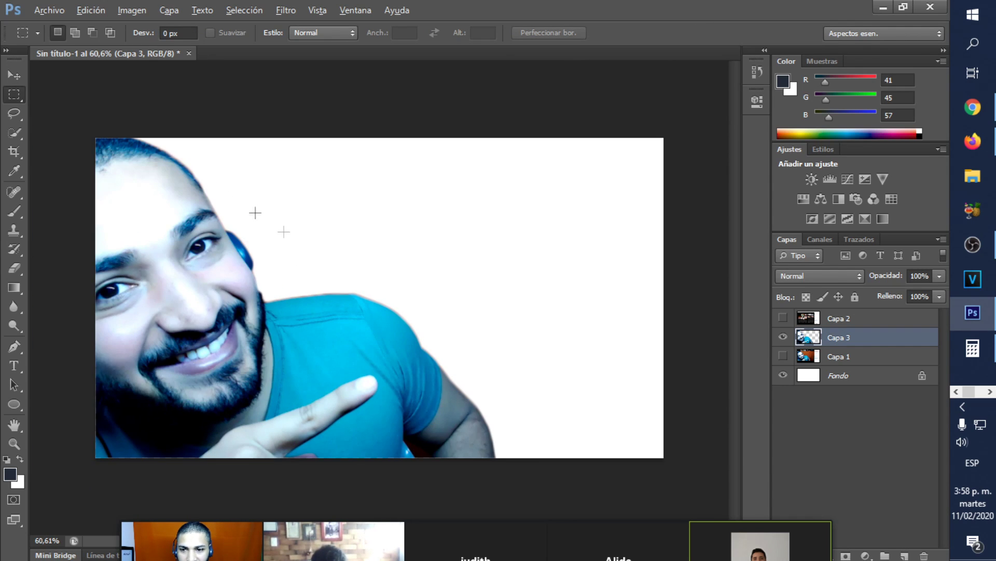
Show the Capa 2 meeting screenshot and move its layer below Capa 3, behind the presenter
{"action": "left_click", "coordinate": [783, 319]}
{"action": "left_click", "coordinate": [840, 319]}
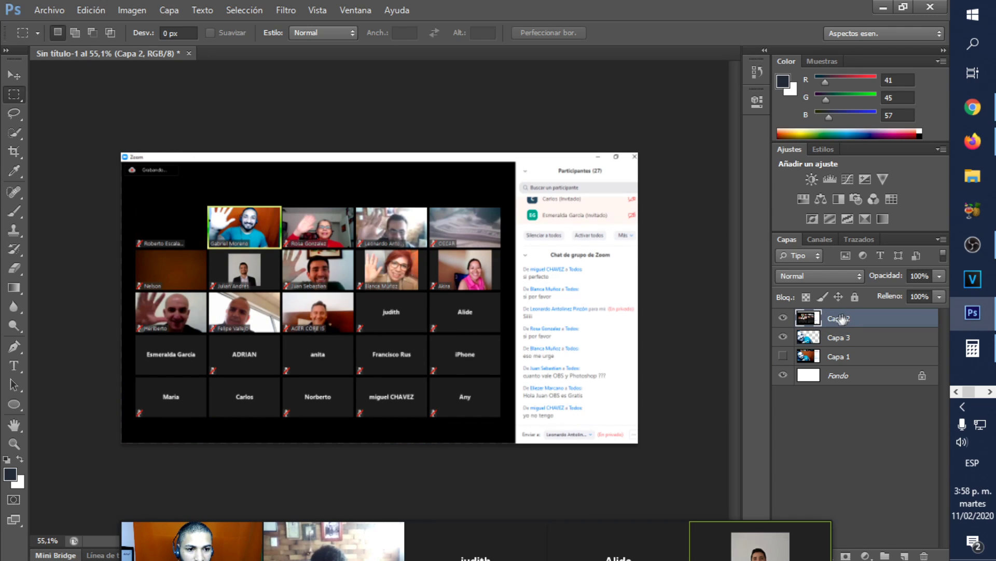
{"action": "left_click_drag", "start_coordinate": [849, 321], "coordinate": [844, 346]}
Enlarge and shift the Capa 2 screenshot so the participant grid fills the area beside the presenter and the chat panel falls outside the canvas
{"action": "key", "text": "ctrl+t"}
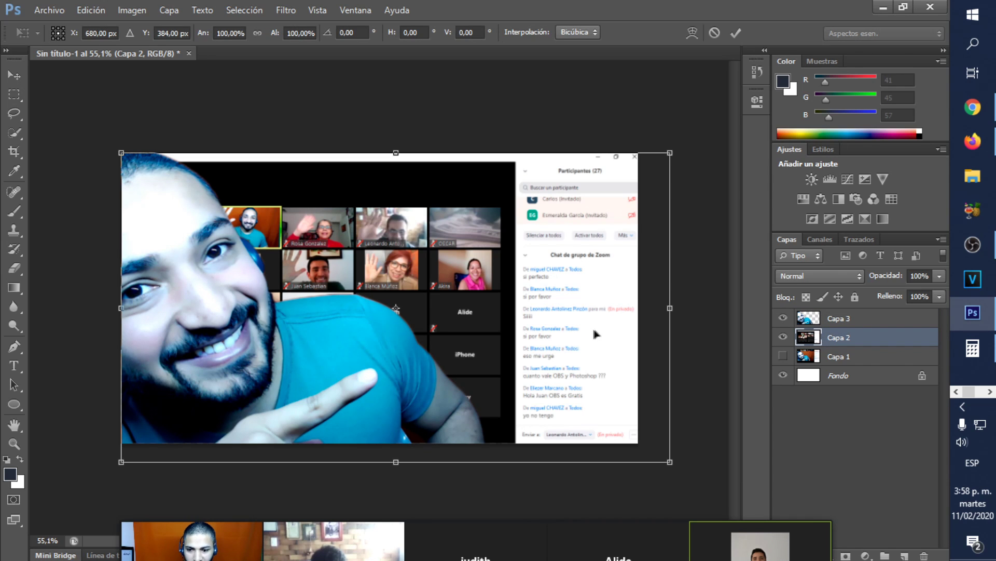
{"action": "left_click_drag", "start_coordinate": [670, 153], "coordinate": [773, 96]}
{"action": "left_click_drag", "start_coordinate": [608, 273], "coordinate": [816, 210]}
{"action": "key", "text": "ctrl+z"}
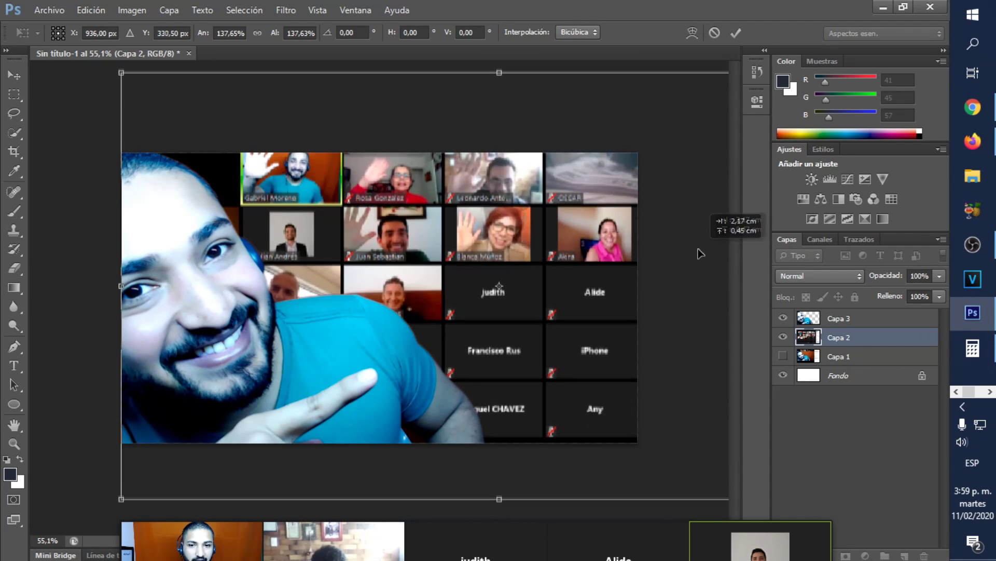
{"action": "key", "text": "ctrl+minus"}
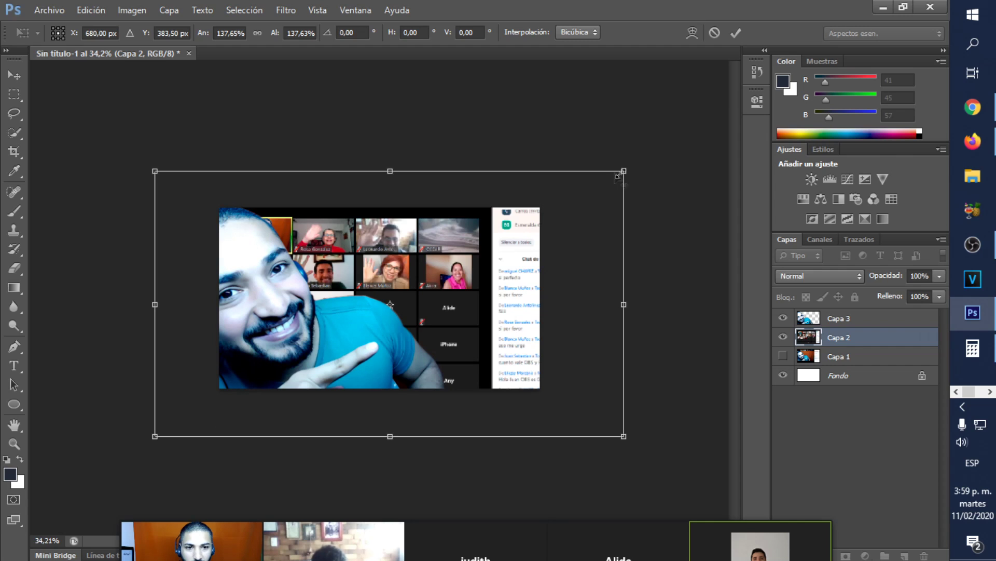
{"action": "left_click_drag", "start_coordinate": [564, 271], "coordinate": [673, 228]}
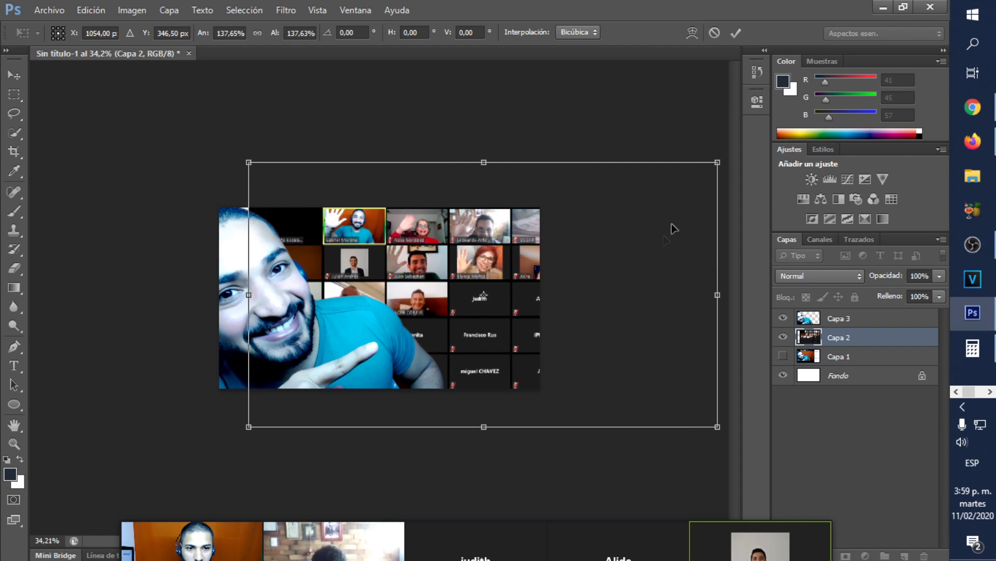
{"action": "left_click_drag", "start_coordinate": [718, 162], "coordinate": [660, 196]}
{"action": "left_click_drag", "start_coordinate": [574, 338], "coordinate": [565, 317]}
{"action": "left_click_drag", "start_coordinate": [652, 177], "coordinate": [643, 178]}
{"action": "mouse_move", "coordinate": [565, 287]}
{"action": "left_mouse_down"}
{"action": "mouse_move", "coordinate": [540, 285]}
{"action": "mouse_move", "coordinate": [561, 286]}
{"action": "left_mouse_up"}
{"action": "key", "text": "Return"}
{"action": "key", "text": "ctrl+plus"}
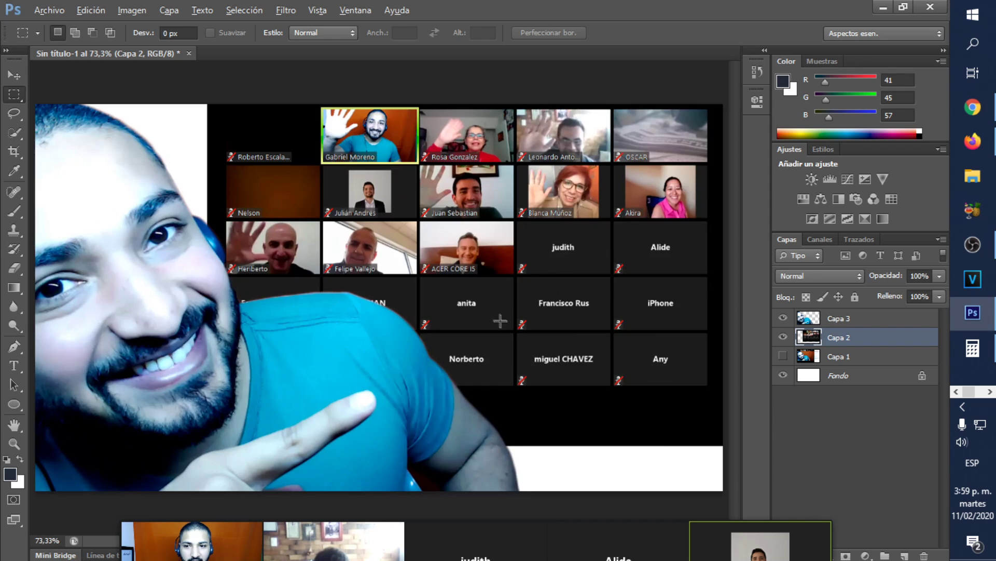
{"action": "key", "text": "ctrl+minus"}
Add a new layer above Capa 1 and draw a filled rectangle of about 1443 x 821 px covering the whole canvas
{"action": "key", "text": "alt+bracketleft"}
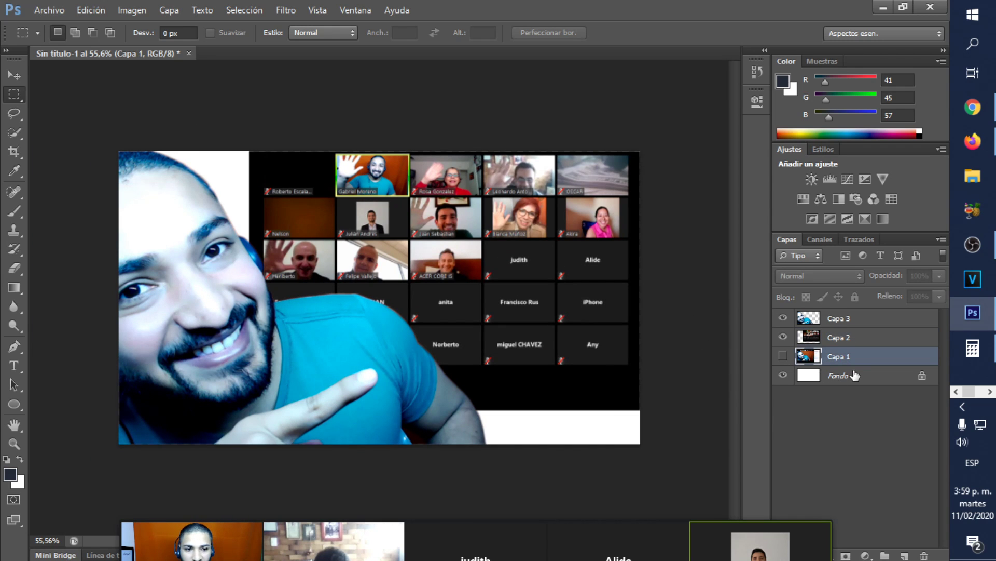
{"action": "left_click", "coordinate": [905, 555]}
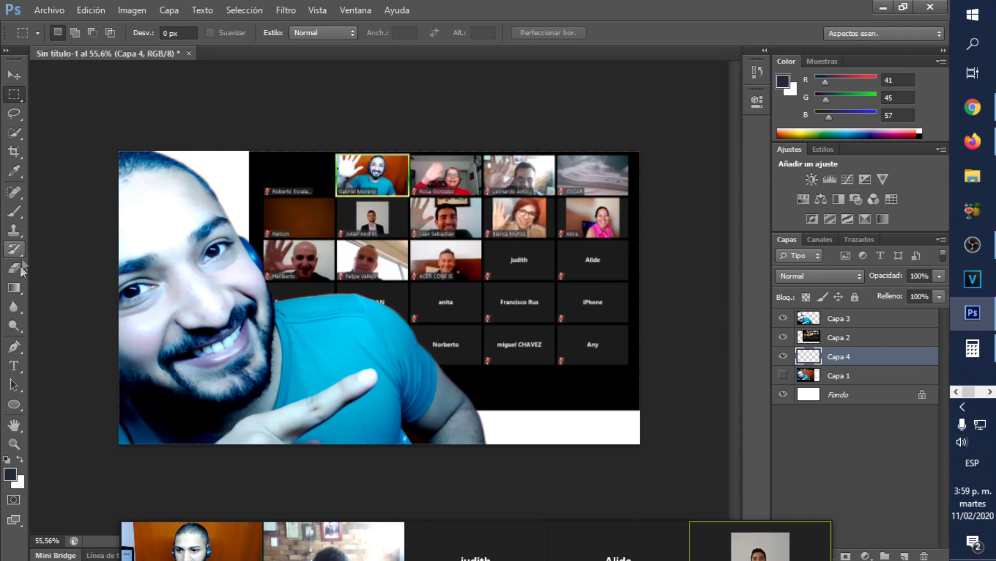
{"action": "left_click", "coordinate": [19, 407]}
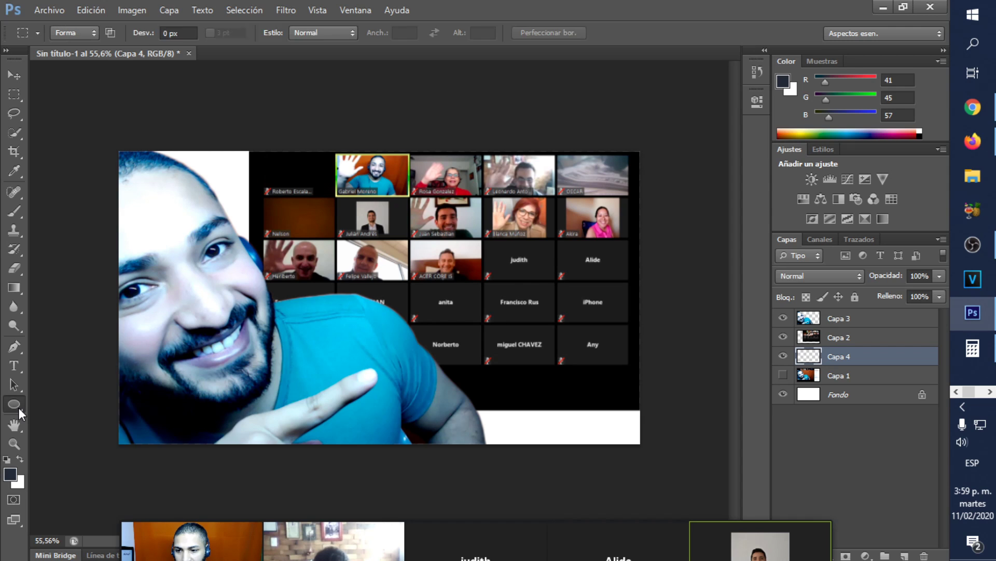
{"action": "left_click", "coordinate": [52, 402]}
{"action": "left_click_drag", "start_coordinate": [106, 136], "coordinate": [694, 470]}
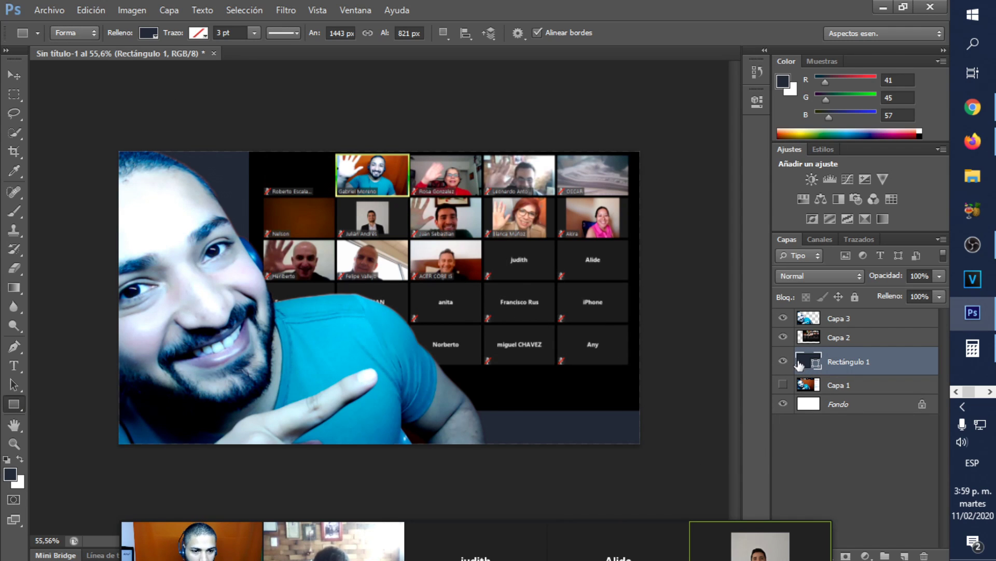
Change the background rectangle's fill color to black with RGB 0, 0, 0
{"action": "double_click", "coordinate": [808, 360]}
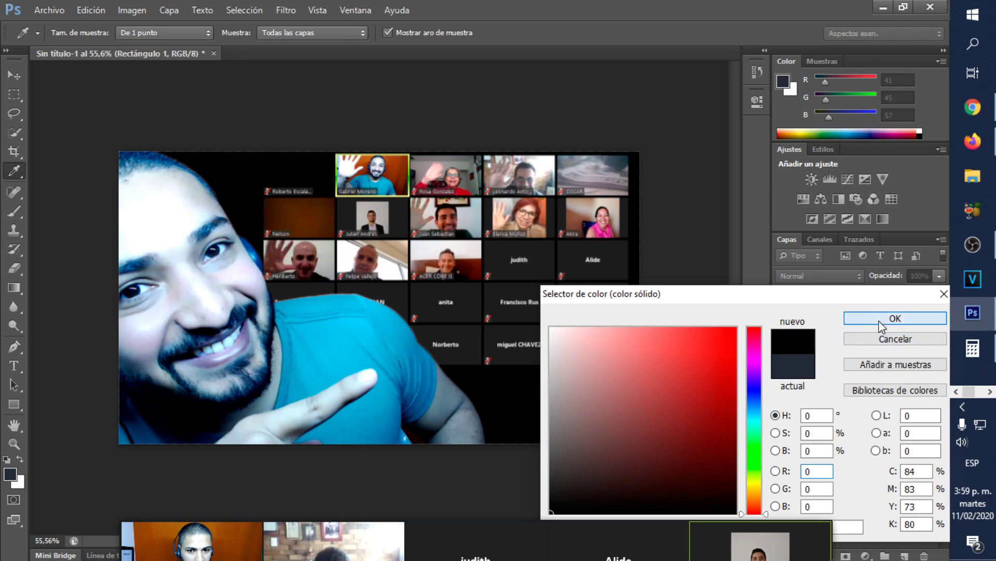
{"action": "left_click", "coordinate": [879, 320]}
{"action": "scroll", "coordinate": [516, 305], "scroll_direction": "down", "scroll_amount": 2}
{"action": "scroll", "coordinate": [511, 298], "scroll_direction": "up", "scroll_amount": 4}
{"action": "scroll", "coordinate": [510, 295], "scroll_direction": "down", "scroll_amount": 3}
{"action": "scroll", "coordinate": [525, 291], "scroll_direction": "up", "scroll_amount": 1}
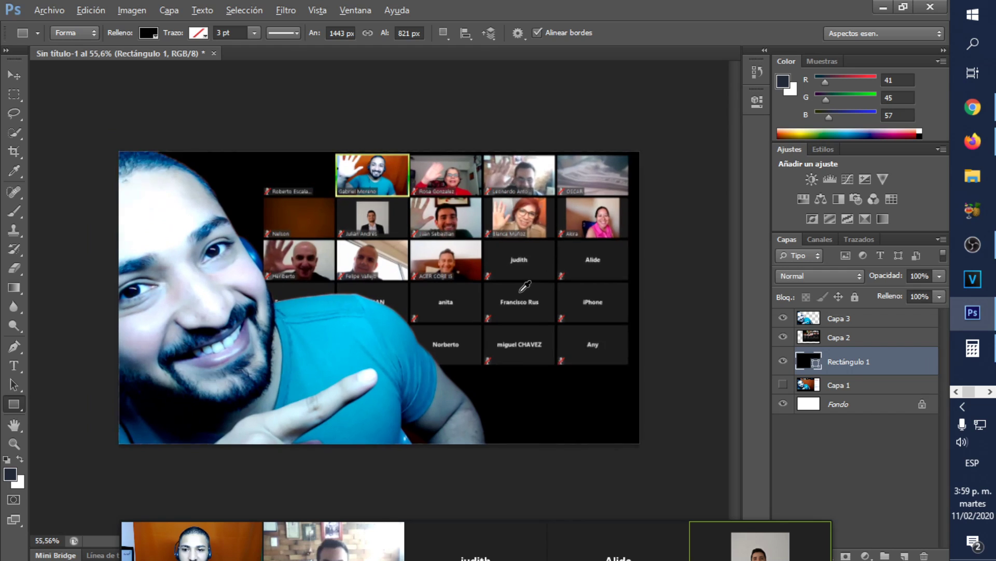
{"action": "scroll", "coordinate": [525, 286], "scroll_direction": "down", "scroll_amount": 1}
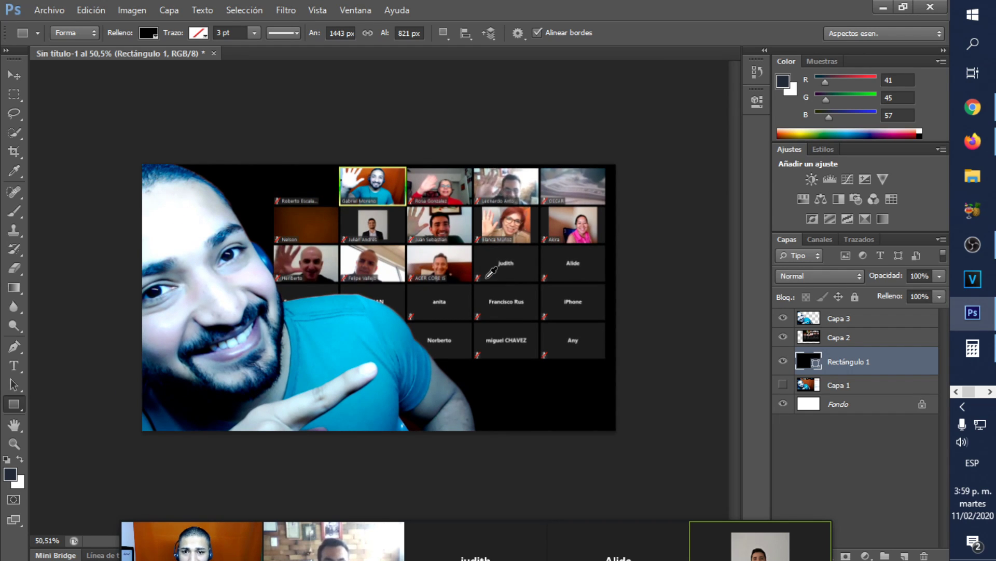
{"action": "scroll", "coordinate": [380, 298], "scroll_direction": "up", "scroll_amount": 1}
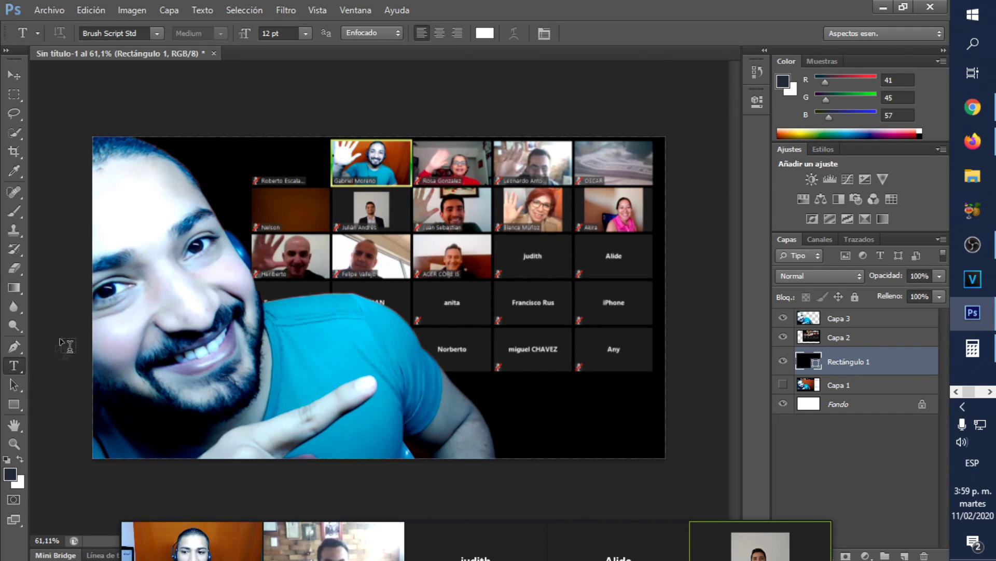
Add the title "Cómo Hacer Imagenes de Portada" in white 12 pt Brush Script Std on a text layer above all others
{"action": "left_click", "coordinate": [452, 325]}
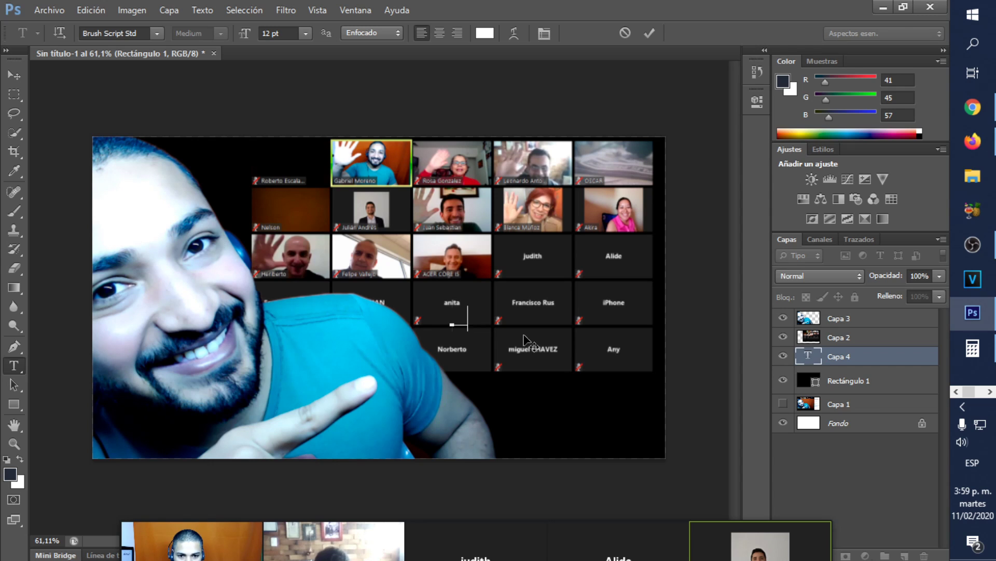
{"action": "left_click_drag", "start_coordinate": [857, 357], "coordinate": [844, 312]}
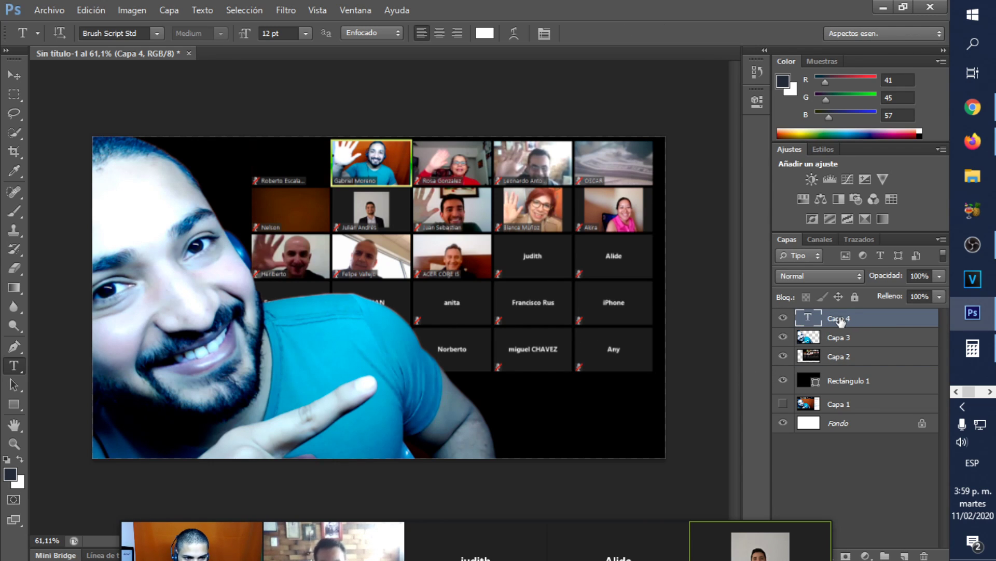
{"action": "left_click", "coordinate": [453, 320]}
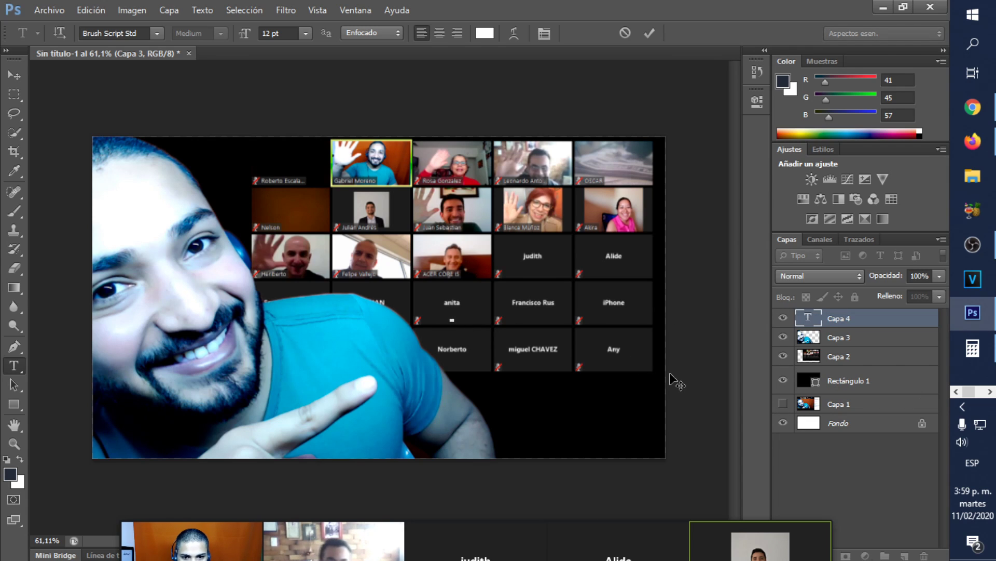
{"action": "type", "text": "como"}
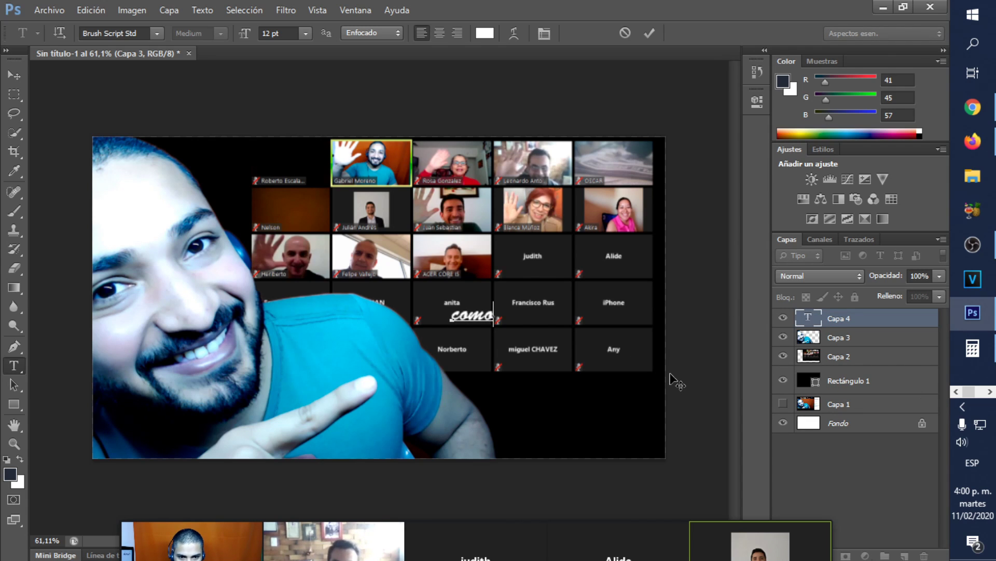
{"action": "type", "text": "Cómo "}
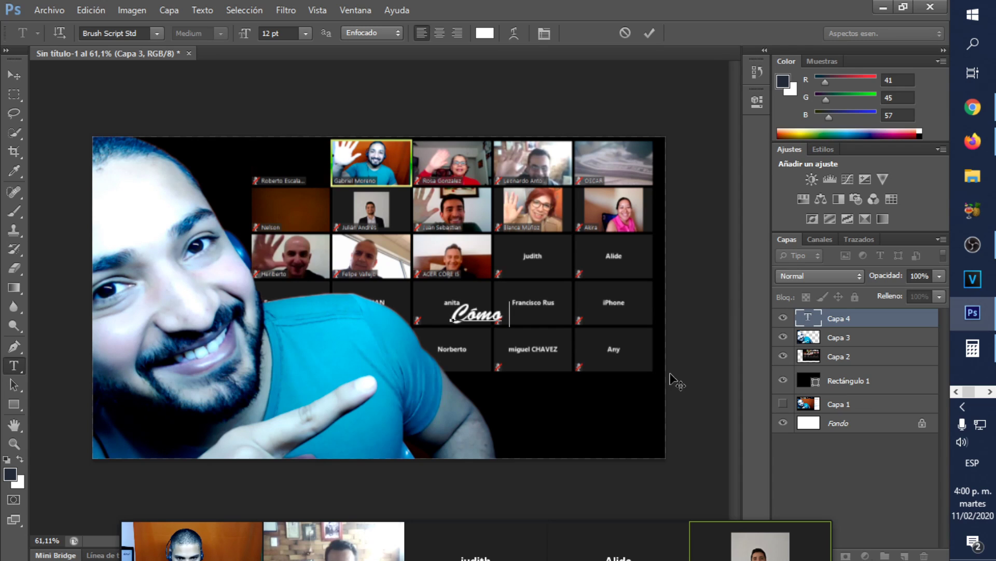
{"action": "type", "text": "Hacer I"}
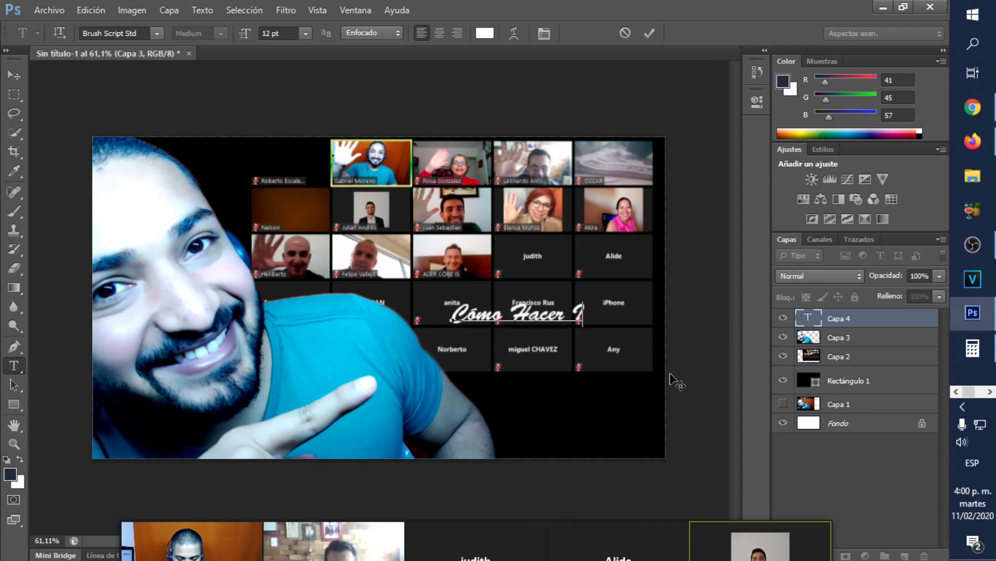
{"action": "type", "text": "magenes con"}
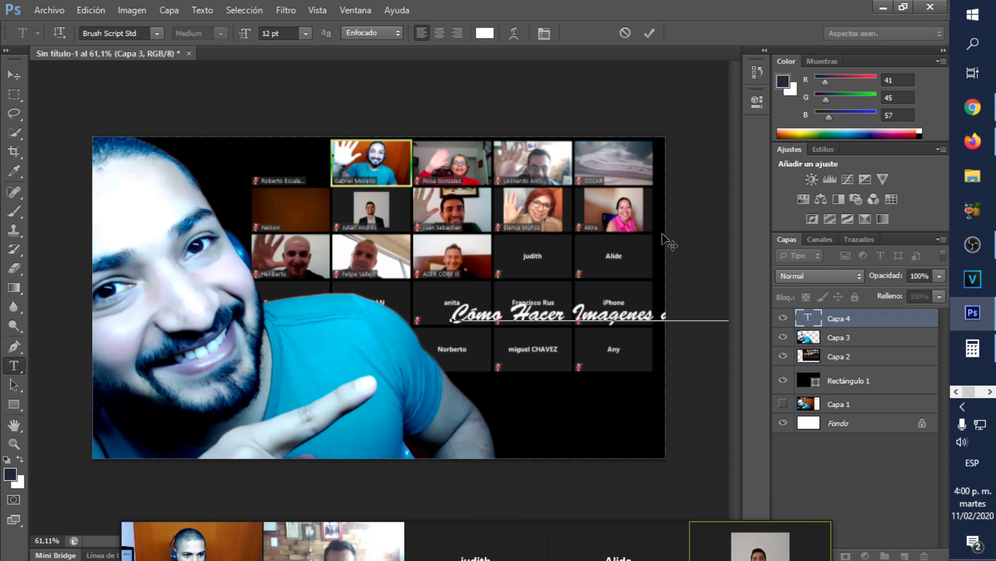
{"action": "left_click", "coordinate": [867, 324]}
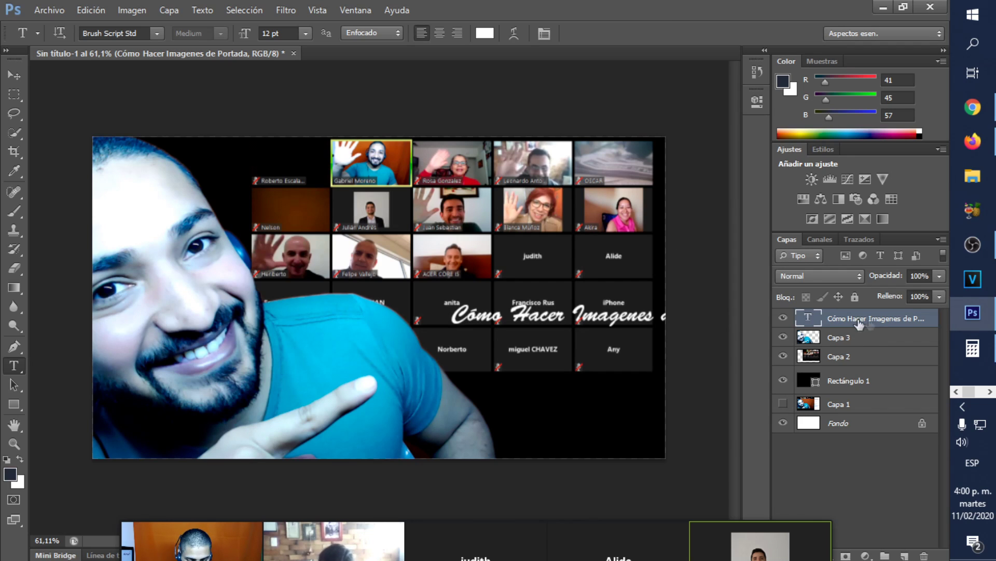
Shorten the title text to "Cómo Hacer" by deleting the words "Imagenes de Portada"
{"action": "left_click", "coordinate": [518, 313]}
{"action": "left_click_drag", "start_coordinate": [574, 318], "coordinate": [833, 360]}
{"action": "key", "text": "BackSpace"}
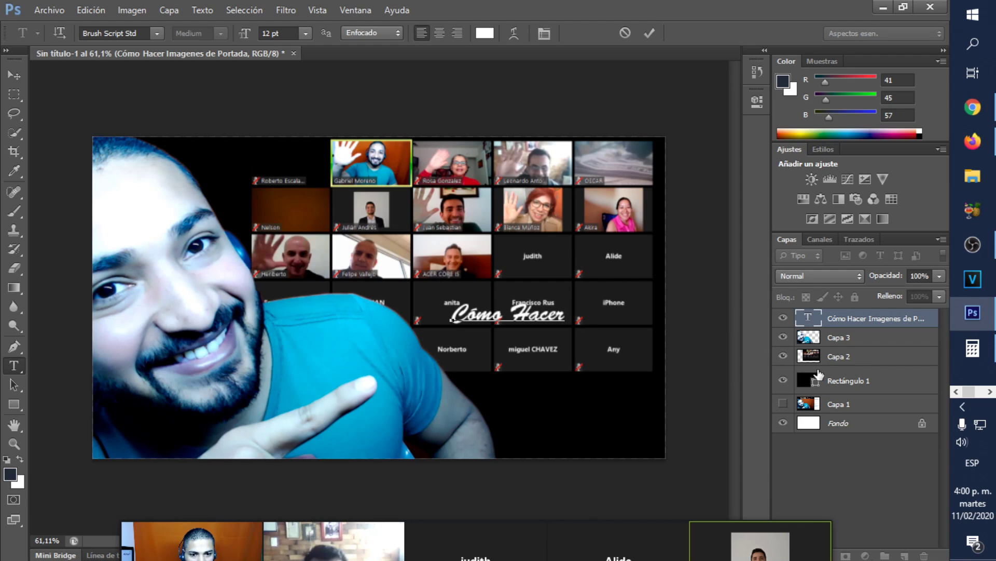
{"action": "left_click", "coordinate": [877, 323]}
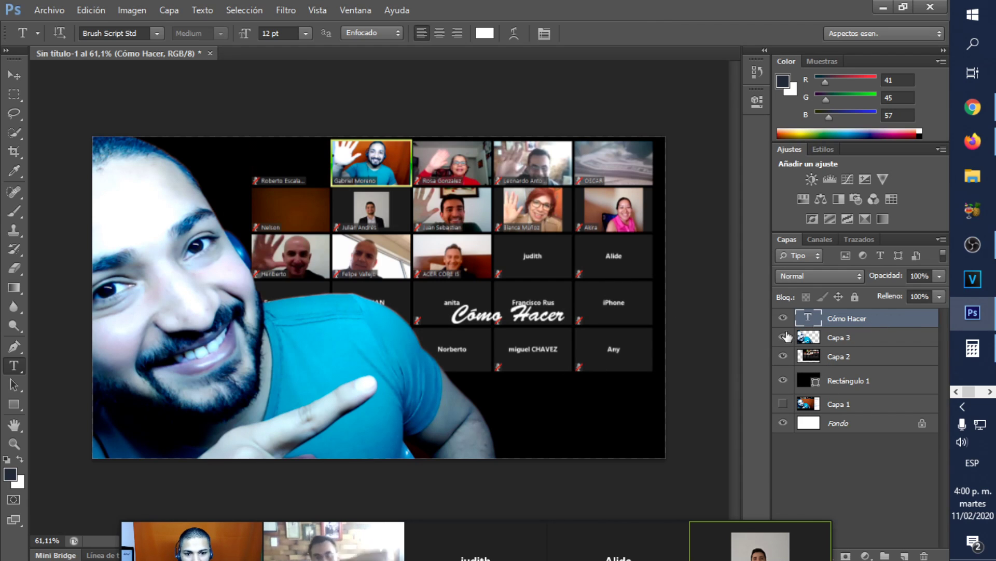
Change the font of the "Cómo Hacer" text layer to Bebas
{"action": "left_click", "coordinate": [160, 35]}
{"action": "left_click", "coordinate": [158, 34]}
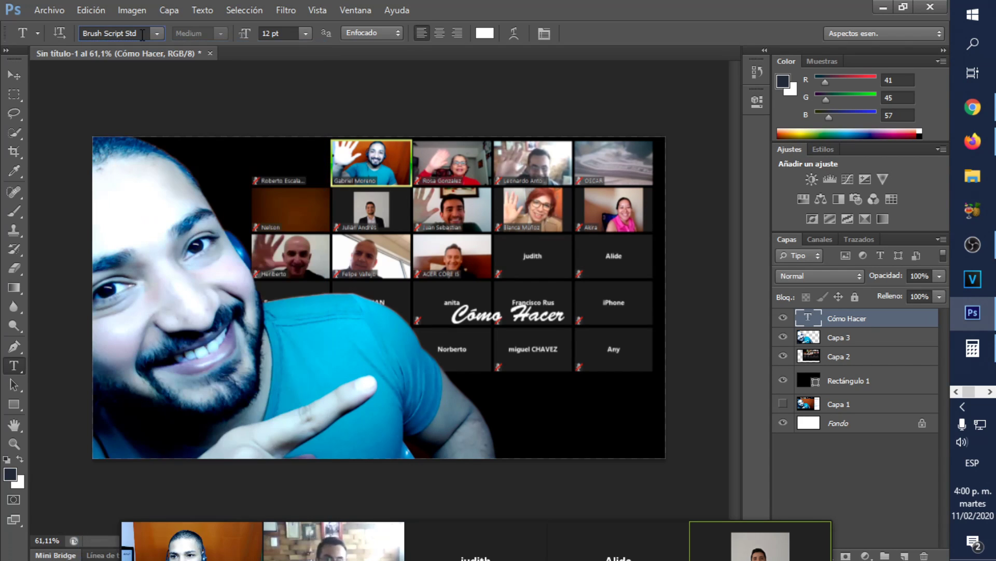
{"action": "left_click", "coordinate": [138, 33]}
{"action": "type", "text": "Bebas"}
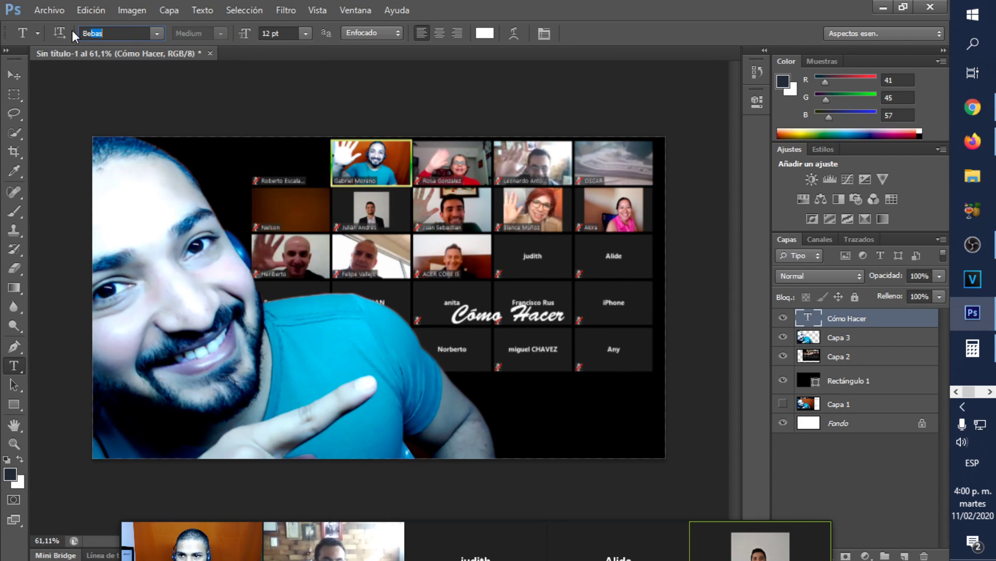
{"action": "key", "text": "Return"}
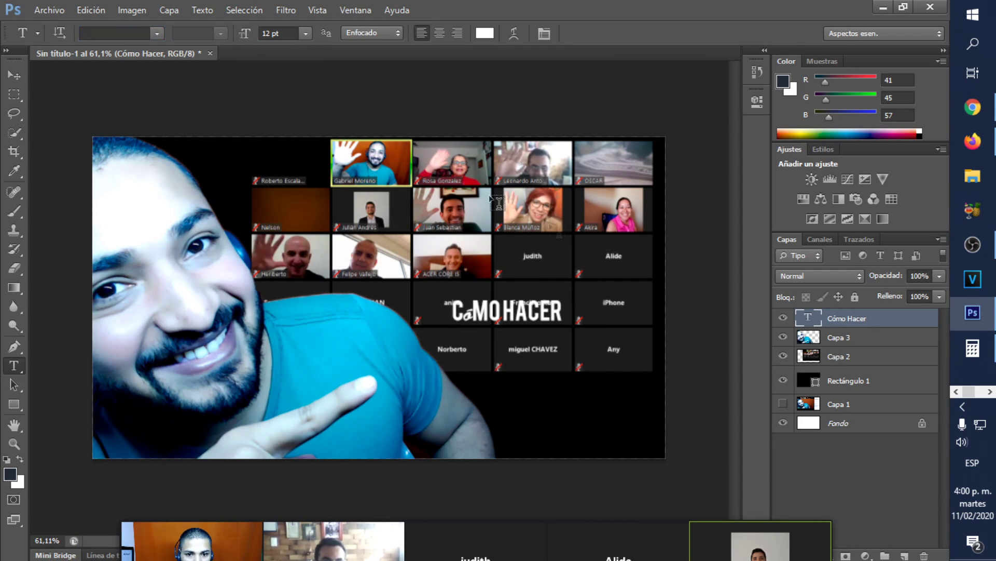
Replace the accented "ó" in the title with a plain "o" in Bebas so it reads "Como Hacer"
{"action": "left_click", "coordinate": [476, 304]}
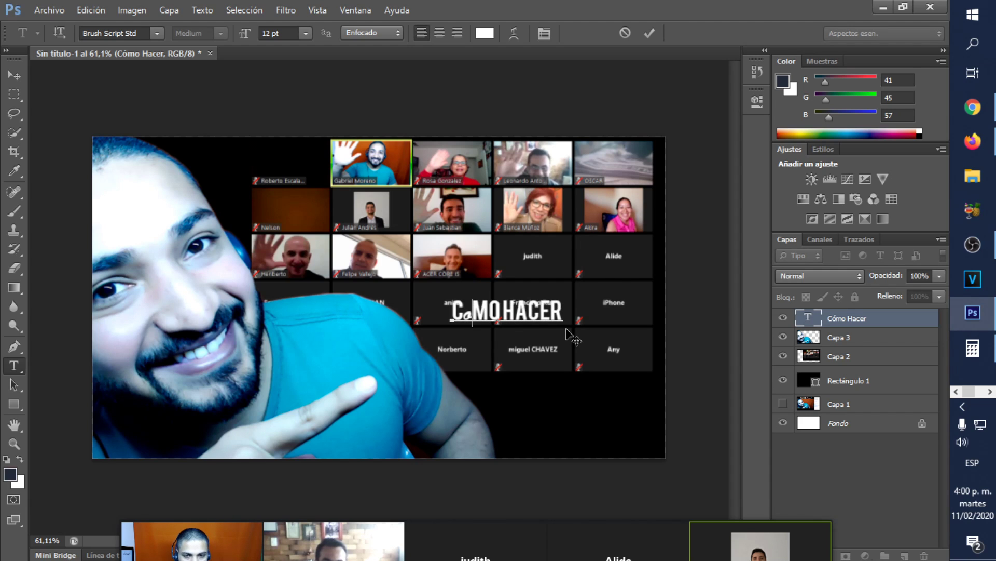
{"action": "key", "text": "BackSpace"}
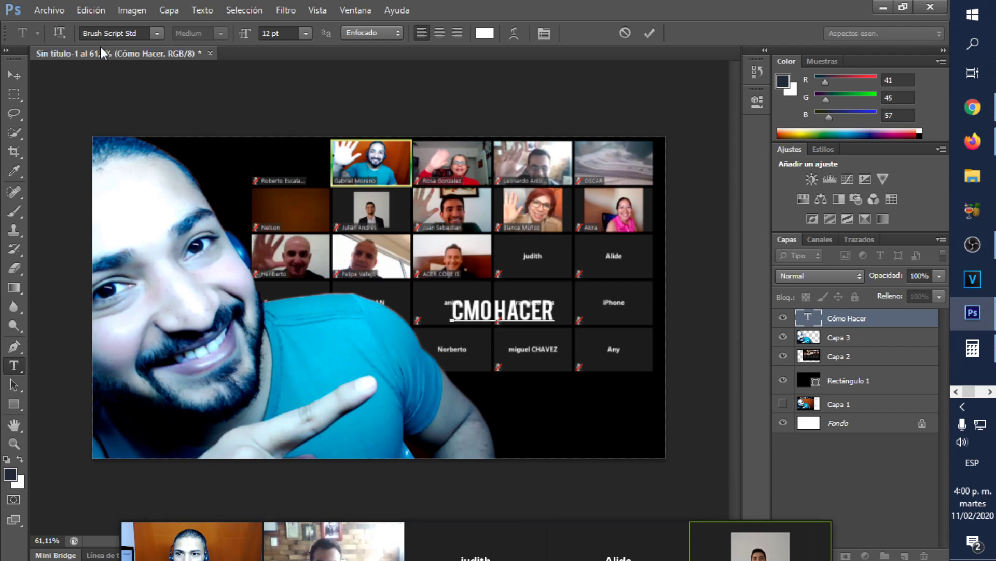
{"action": "left_click", "coordinate": [138, 34]}
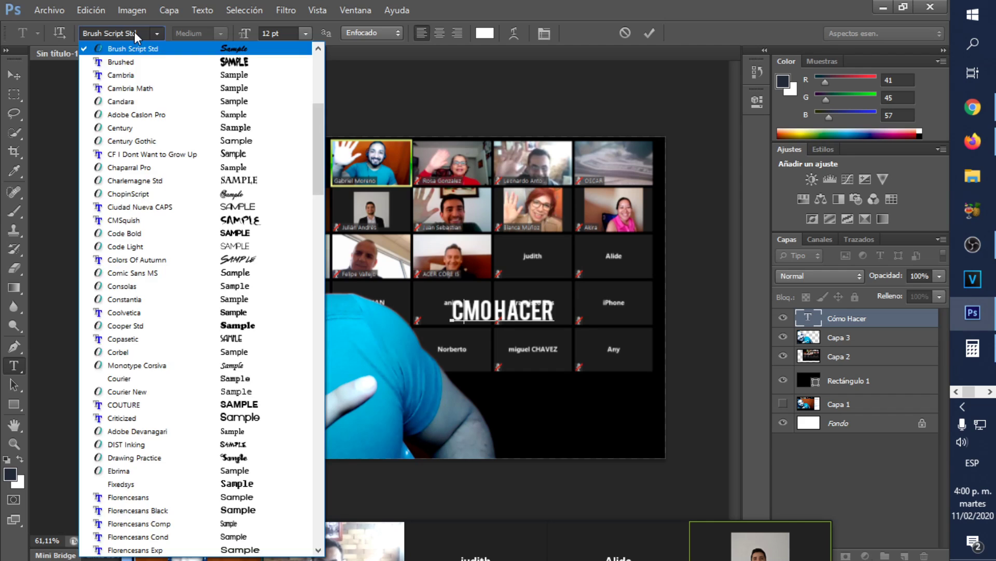
{"action": "key", "text": "Return"}
{"action": "type", "text": "ó"}
{"action": "left_click", "coordinate": [502, 312]}
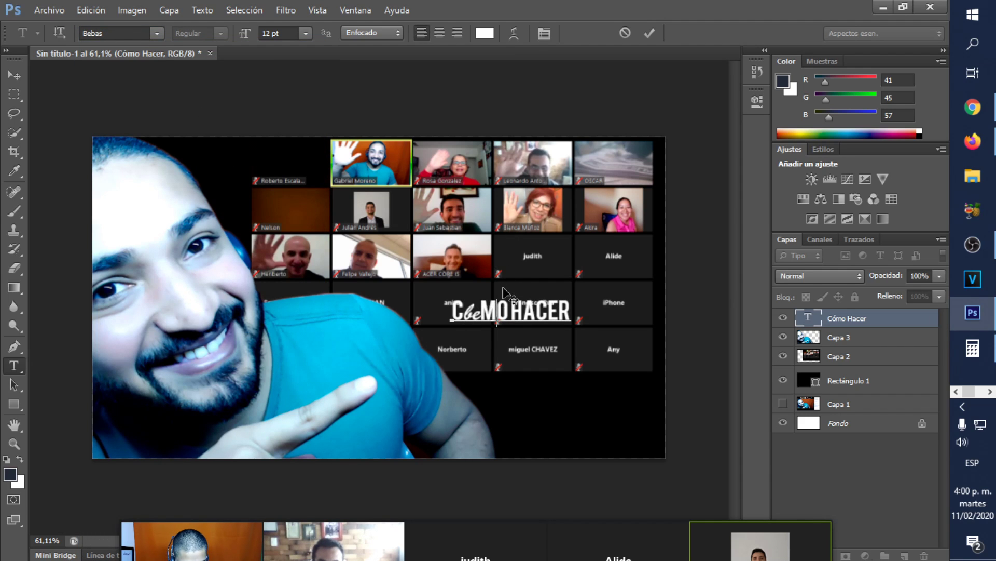
{"action": "key", "text": "Left"}
{"action": "key", "text": "BackSpace"}
{"action": "type", "text": "O"}
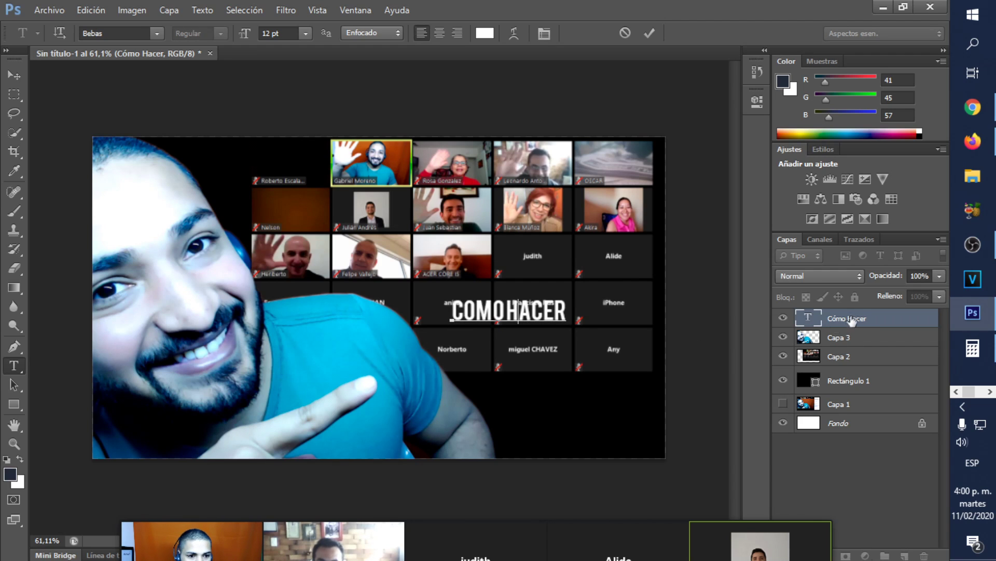
{"action": "key", "text": "ctrl+Return"}
Scale the "Como Hacer" text to about 243% and place it across the lower participant rows
{"action": "key", "text": "ctrl+t"}
{"action": "left_click_drag", "start_coordinate": [569, 301], "coordinate": [639, 251]}
{"action": "left_click_drag", "start_coordinate": [623, 311], "coordinate": [597, 320]}
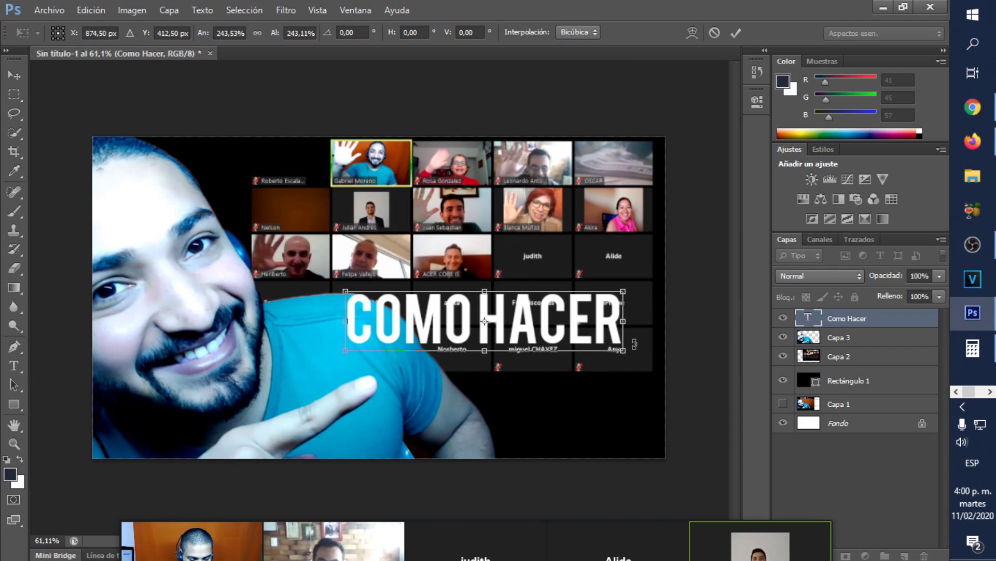
{"action": "key", "text": "Return"}
Add a text layer "fotos de" in Bebas below "Como Hacer" and enlarge it to about 29 pt
{"action": "key", "text": "t"}
{"action": "left_click", "coordinate": [441, 393]}
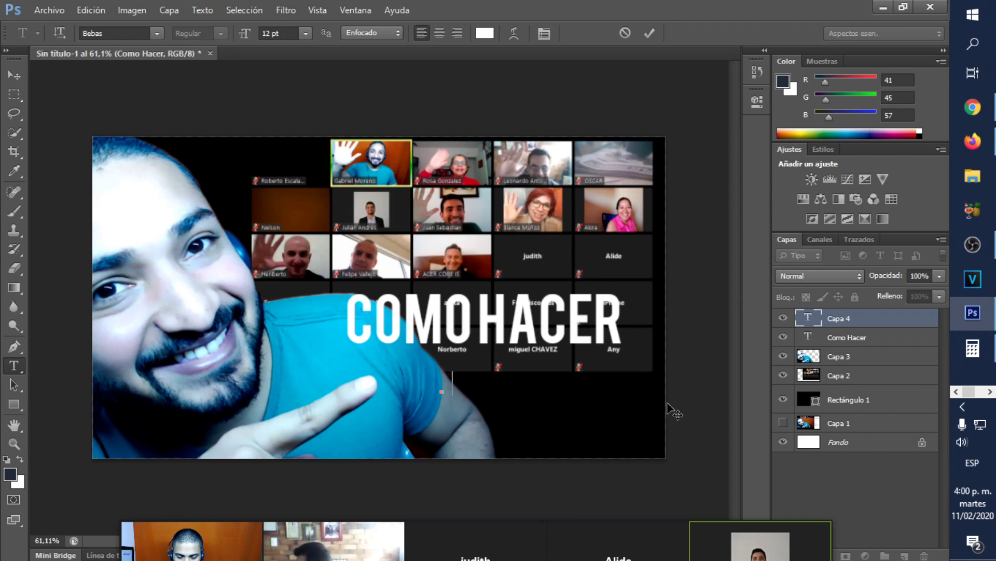
{"action": "type", "text": "FOTOS DE"}
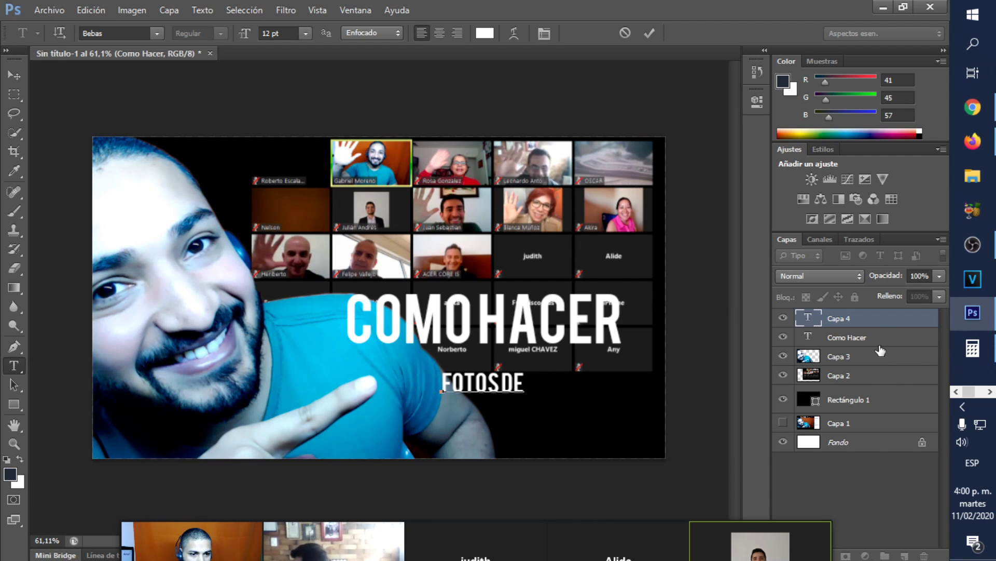
{"action": "key", "text": "ctrl+Return"}
{"action": "key", "text": "ctrl+t"}
{"action": "left_click_drag", "start_coordinate": [526, 370], "coordinate": [583, 353]}
{"action": "key", "text": "Return"}
Add a third text layer "portada" in 12 pt Bebas below "fotos de"
{"action": "key", "text": "t"}
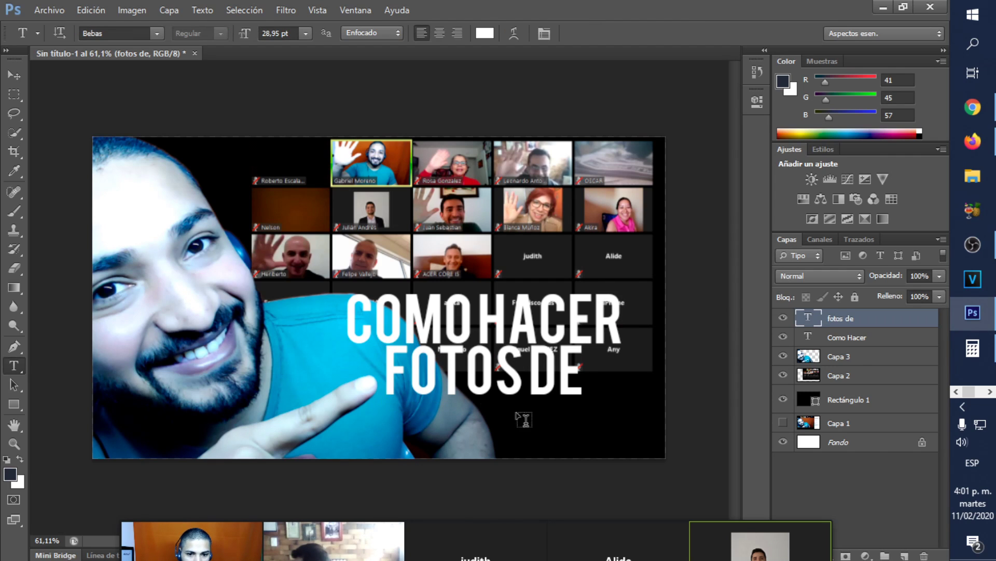
{"action": "left_click", "coordinate": [474, 418]}
{"action": "type", "text": "PORTADA"}
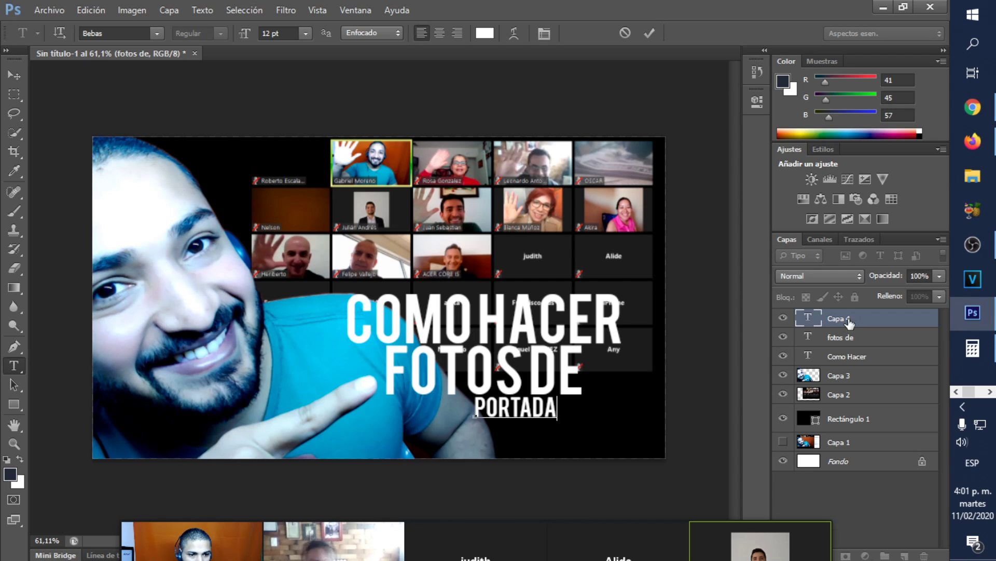
{"action": "key", "text": "ctrl+Return"}
Scale the "portada" text to about 239% and place it below "fotos de", shifted toward the canvas's right edge
{"action": "key", "text": "ctrl+t"}
{"action": "left_click_drag", "start_coordinate": [558, 396], "coordinate": [653, 365]}
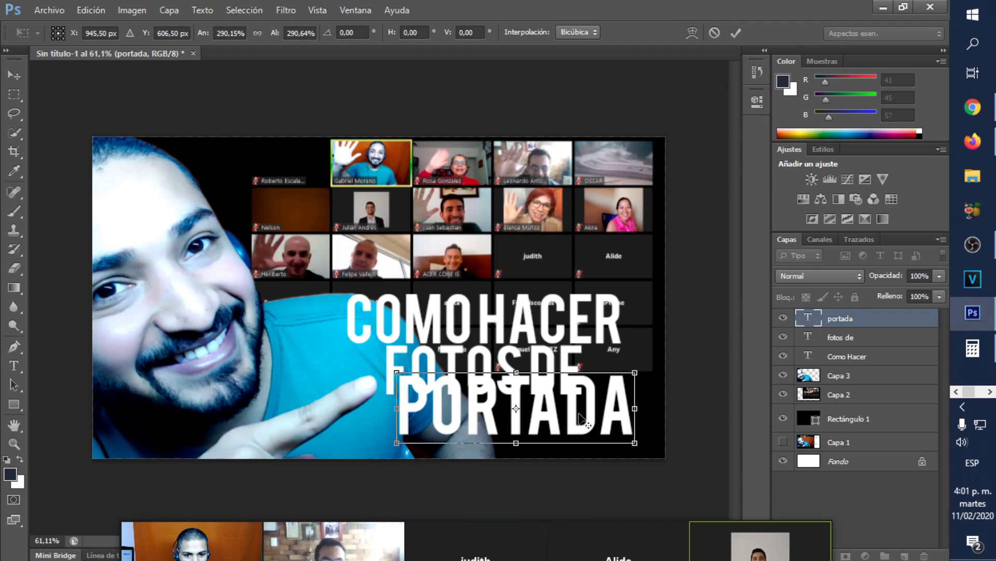
{"action": "mouse_move", "coordinate": [601, 431]}
{"action": "left_mouse_down"}
{"action": "mouse_move", "coordinate": [591, 455]}
{"action": "mouse_move", "coordinate": [619, 435]}
{"action": "left_mouse_up"}
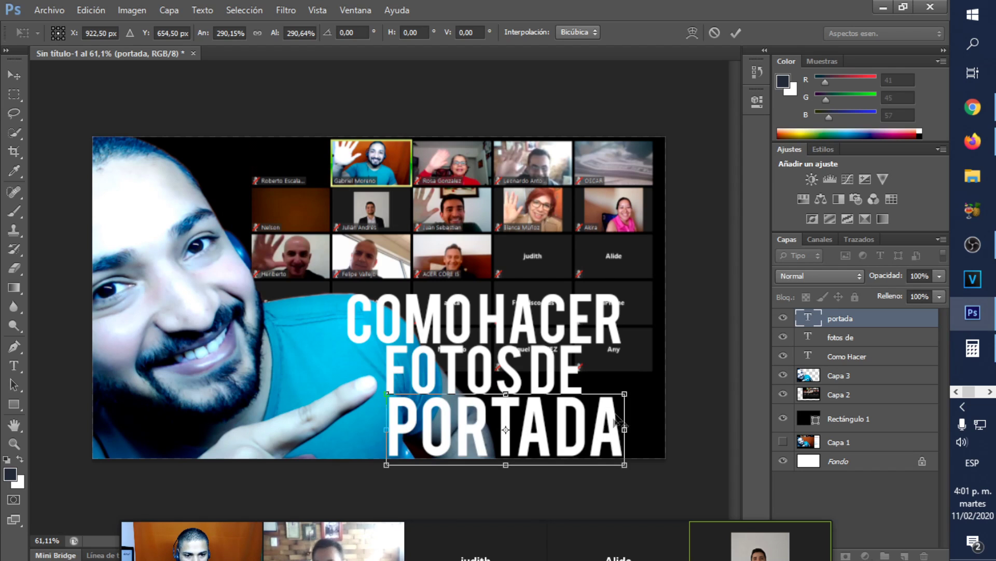
{"action": "left_click_drag", "start_coordinate": [650, 387], "coordinate": [606, 398]}
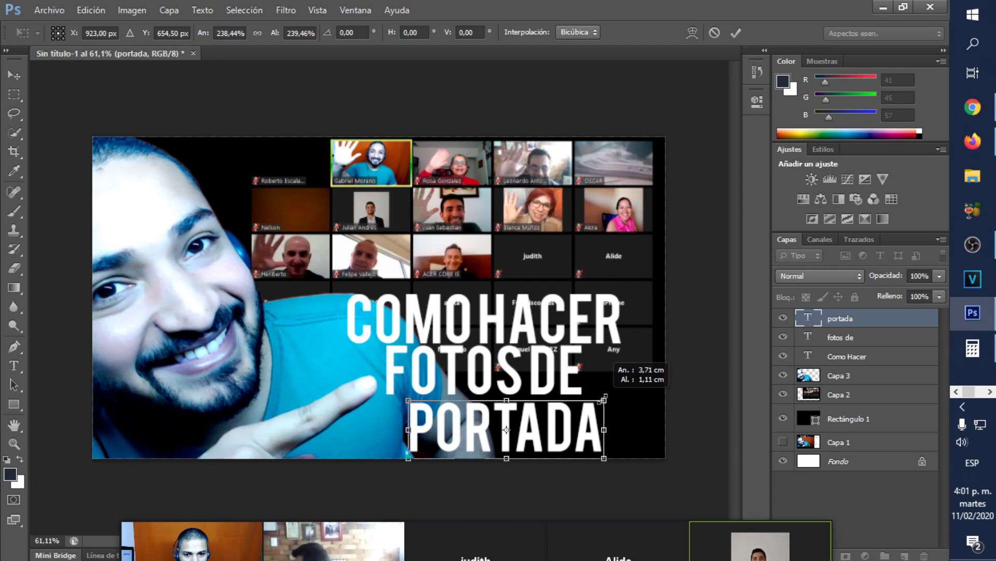
{"action": "left_click_drag", "start_coordinate": [590, 443], "coordinate": [618, 433]}
{"action": "key", "text": "Return"}
{"action": "key", "text": "t"}
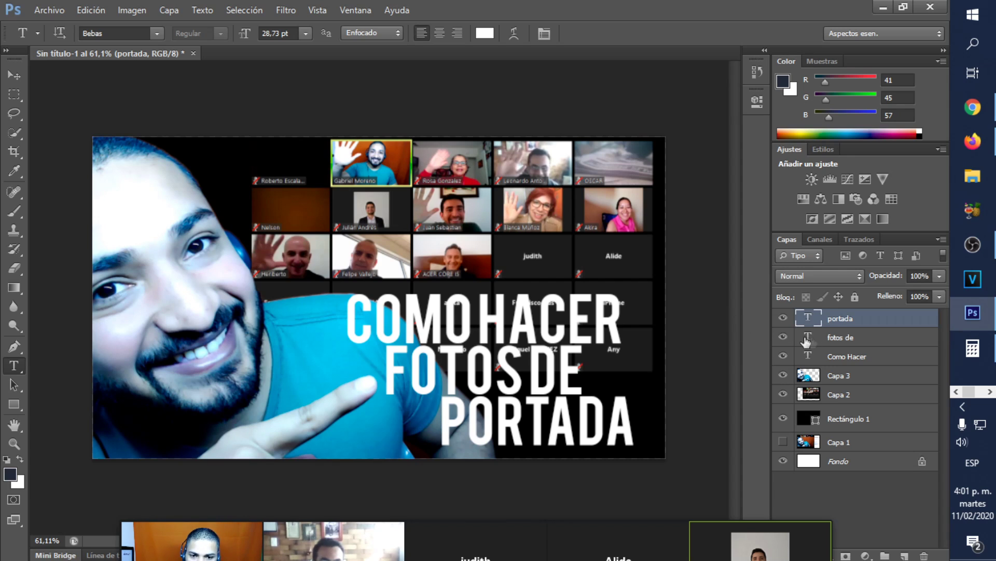
Open the blending options of the portada layer and enable a drop shadow with its default settings
{"action": "right_click", "coordinate": [841, 322]}
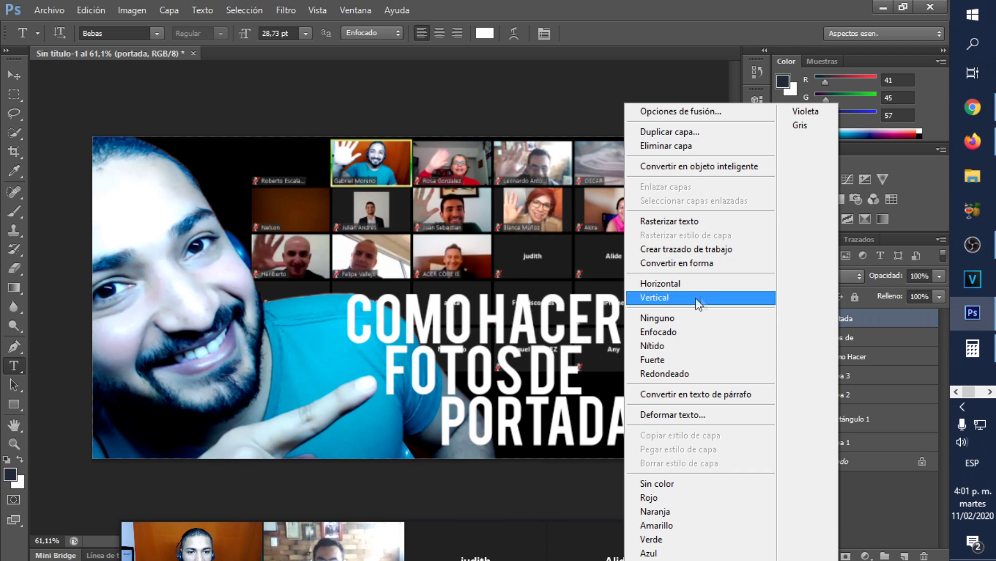
{"action": "left_click", "coordinate": [695, 111]}
{"action": "left_click_drag", "start_coordinate": [596, 206], "coordinate": [755, 85]}
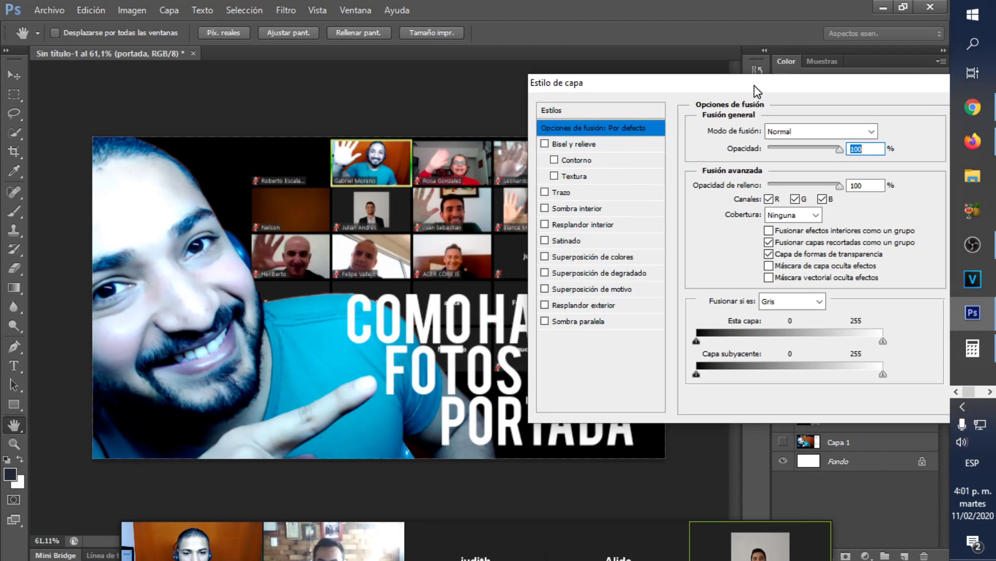
{"action": "left_click", "coordinate": [545, 193]}
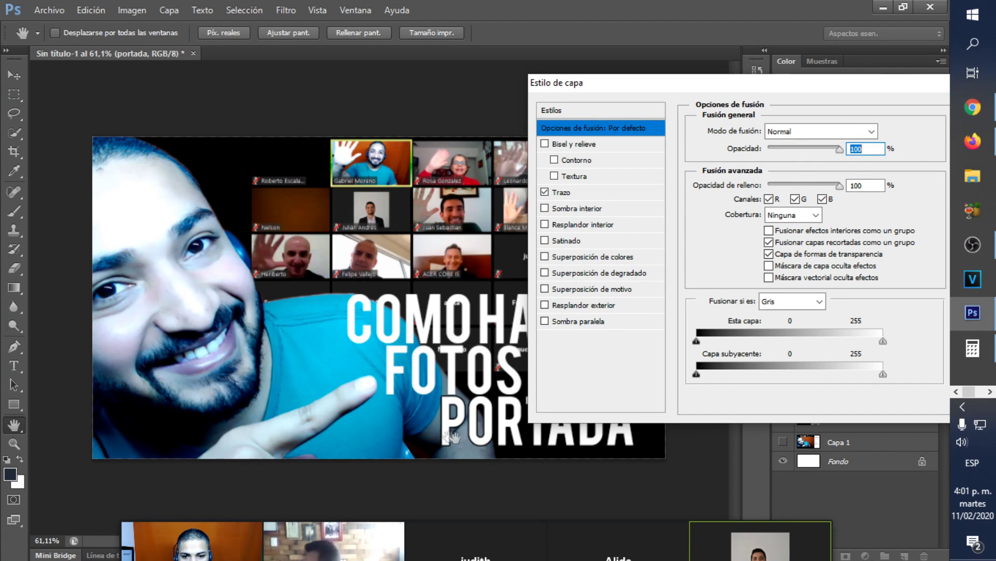
{"action": "left_click", "coordinate": [545, 194]}
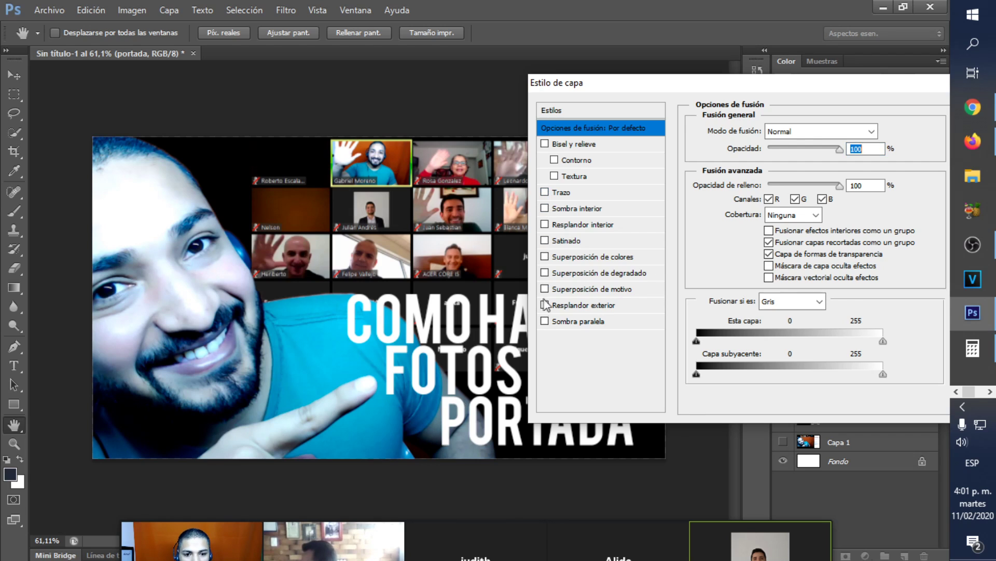
{"action": "left_click", "coordinate": [545, 321]}
{"action": "left_click", "coordinate": [577, 326]}
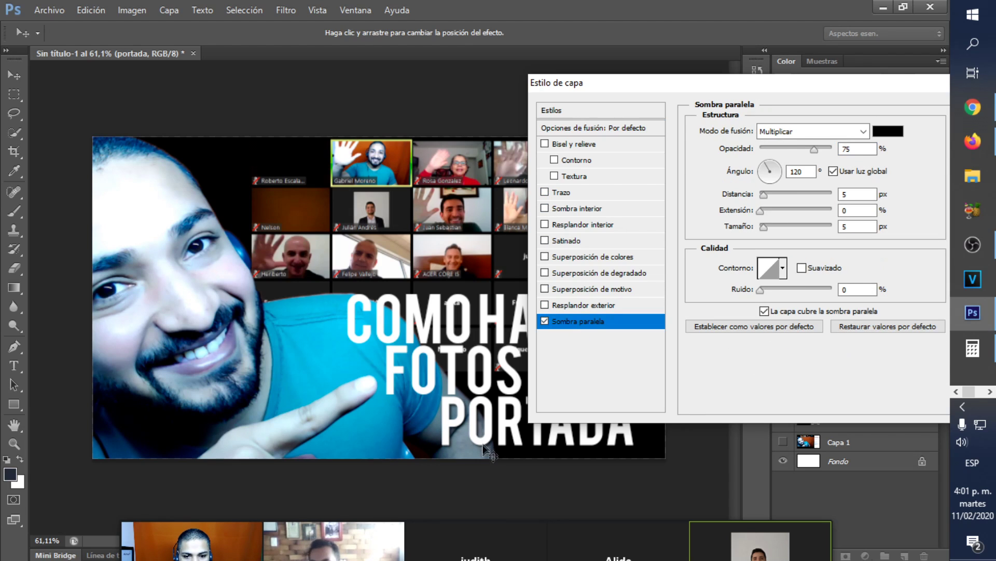
{"action": "left_click", "coordinate": [698, 360]}
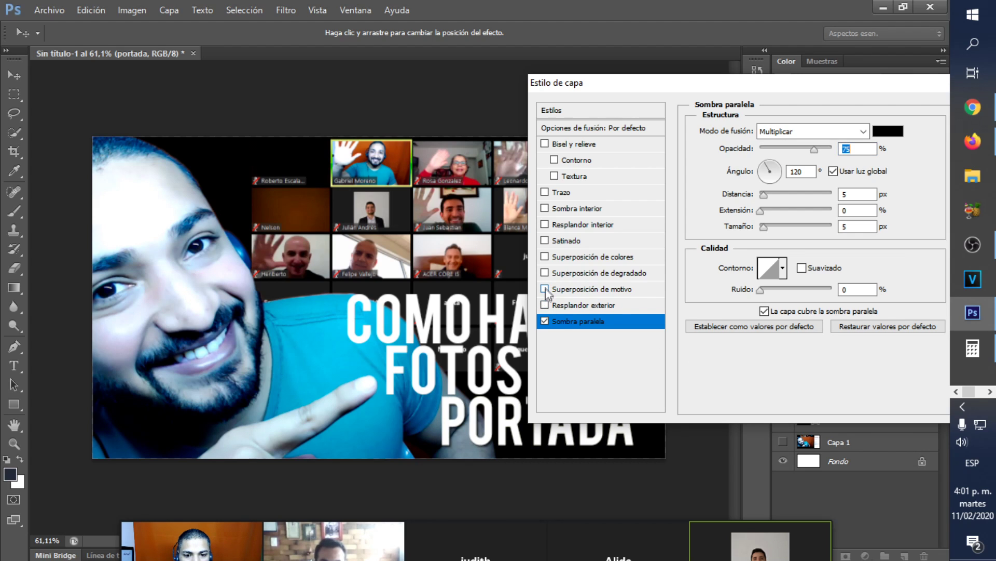
Try the outer glow and pattern overlay on the portada layer and apply a red color overlay instead
{"action": "left_click", "coordinate": [544, 306]}
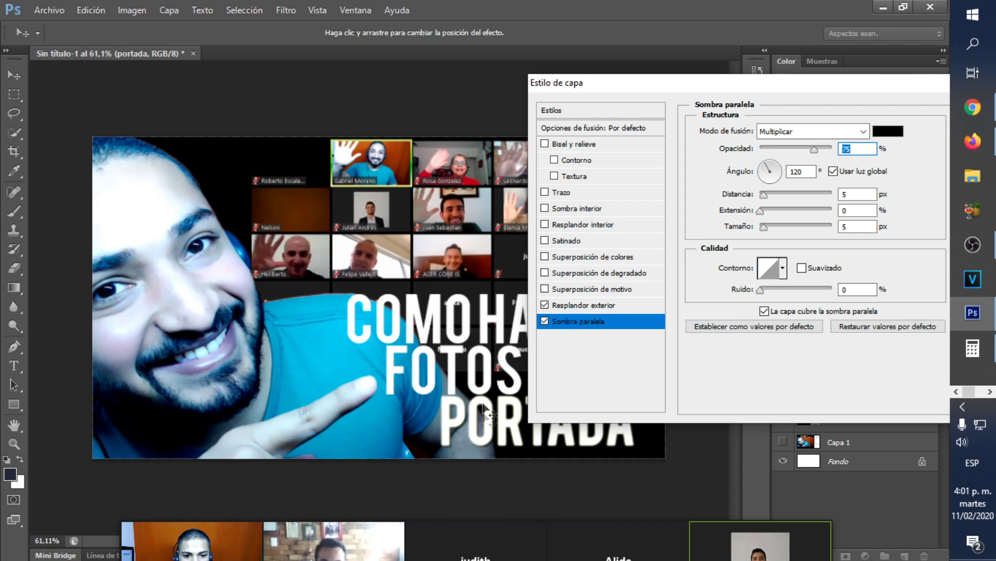
{"action": "left_click", "coordinate": [545, 305]}
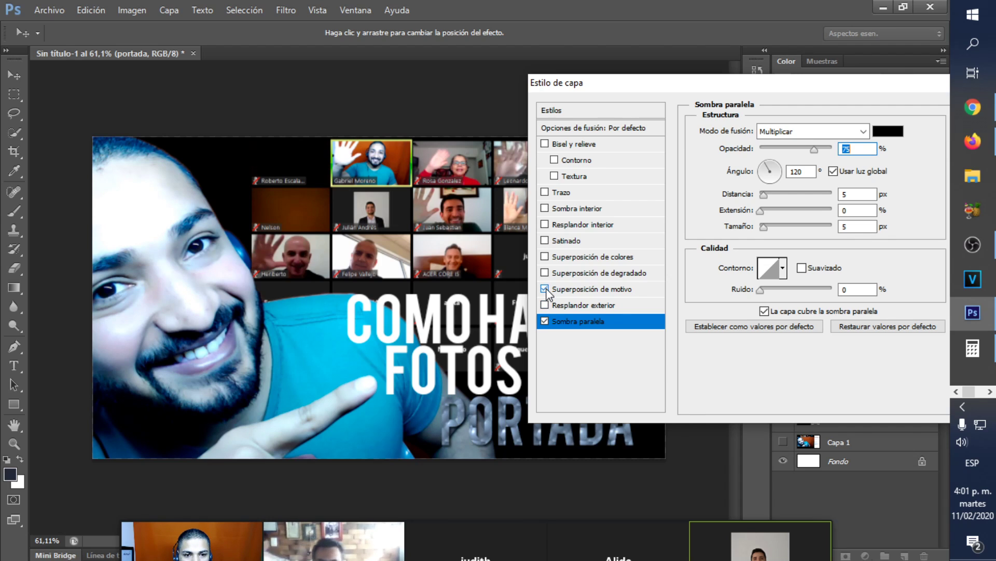
{"action": "left_click", "coordinate": [545, 257]}
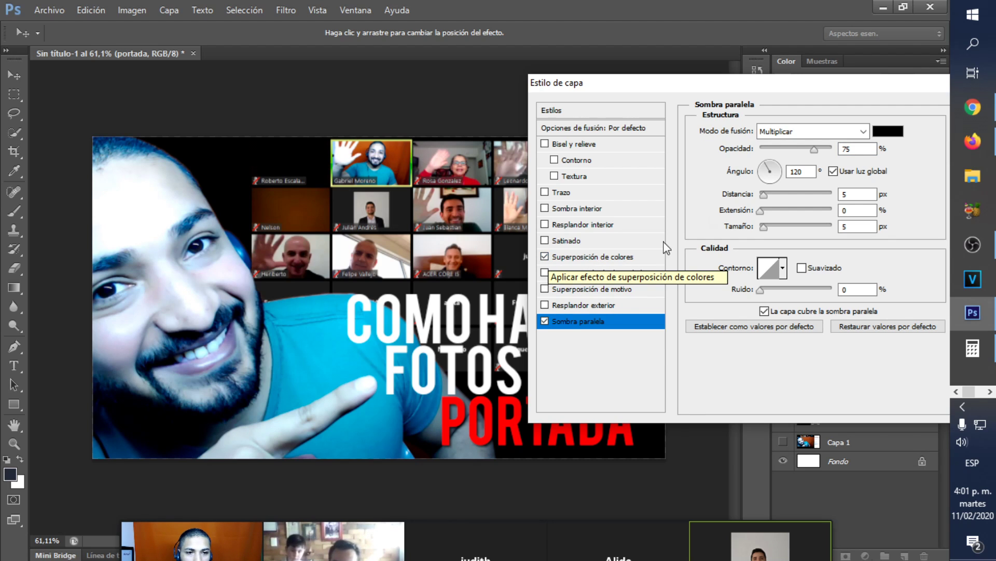
{"action": "mouse_move", "coordinate": [782, 88]}
{"action": "left_mouse_down"}
{"action": "mouse_move", "coordinate": [757, 84]}
{"action": "mouse_move", "coordinate": [780, 78]}
{"action": "left_mouse_up"}
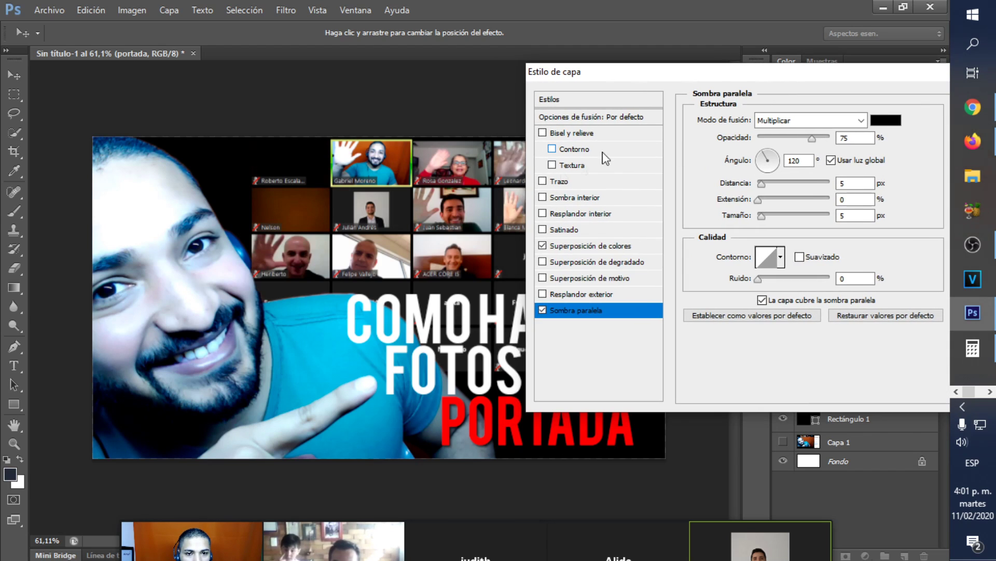
Add a white 5 px outside stroke to the "portada" text and apply the layer style
{"action": "left_click", "coordinate": [565, 182]}
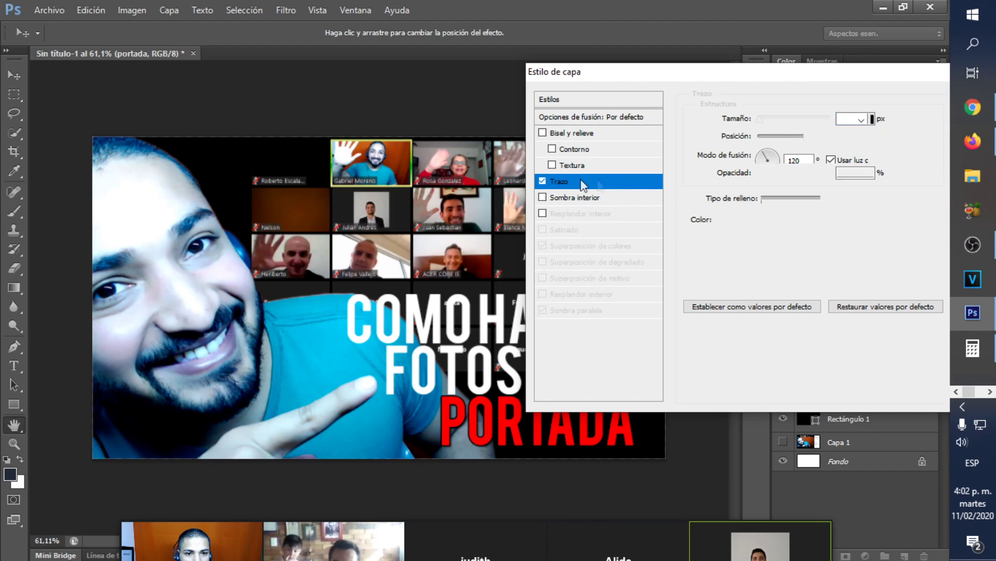
{"action": "double_click", "coordinate": [854, 119]}
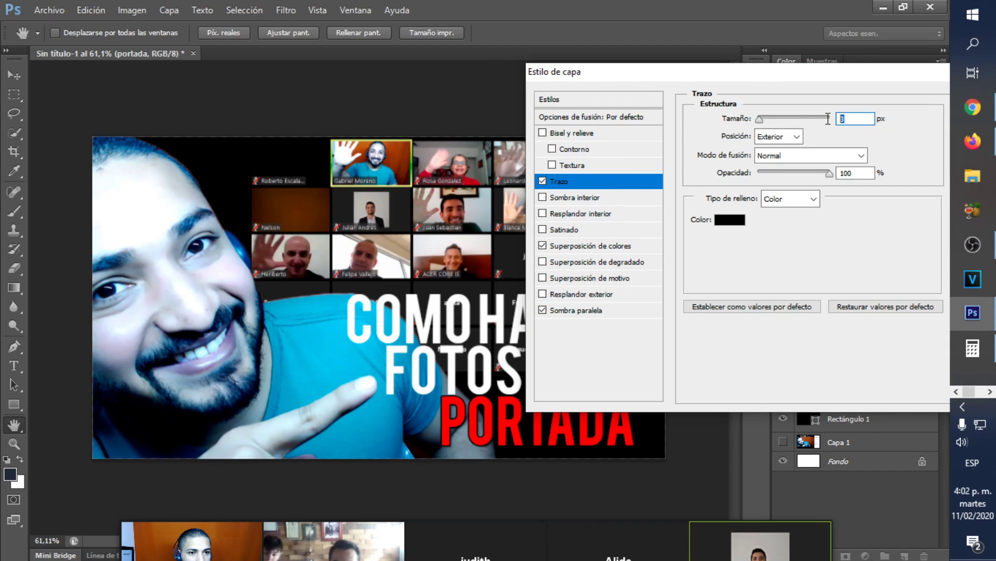
{"action": "type", "text": "5"}
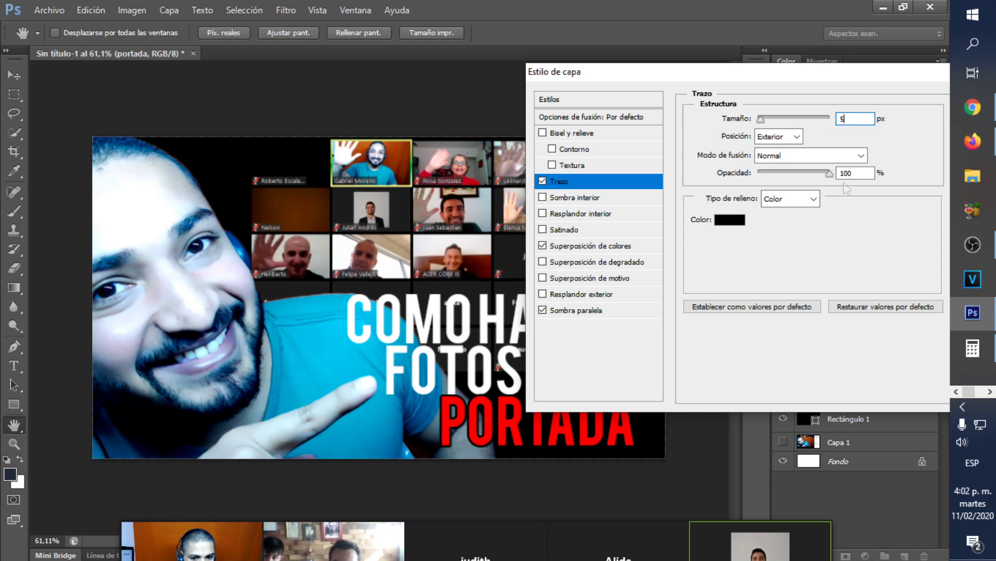
{"action": "left_click", "coordinate": [730, 219]}
{"action": "left_click_drag", "start_coordinate": [553, 330], "coordinate": [532, 299]}
{"action": "left_click", "coordinate": [896, 319]}
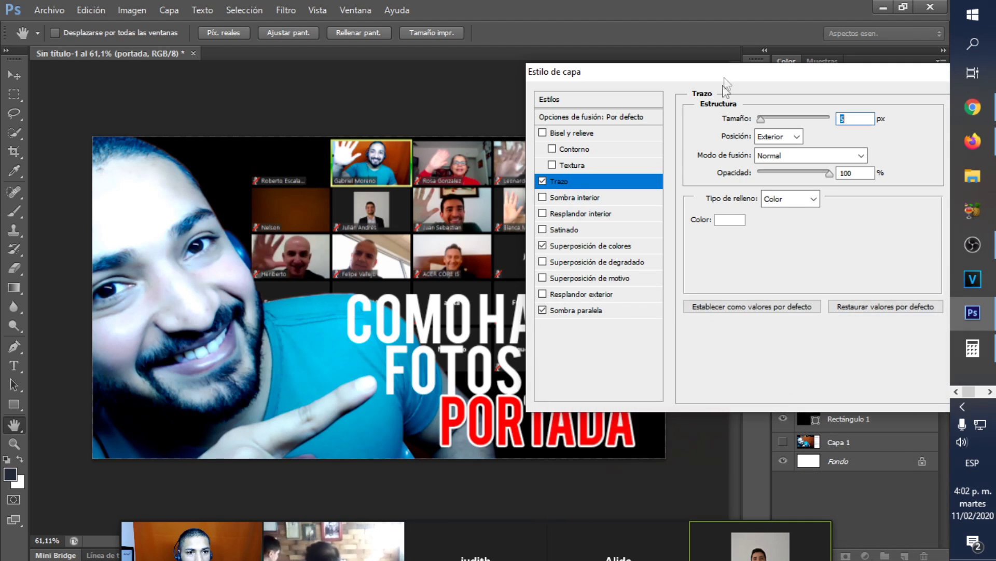
{"action": "left_click_drag", "start_coordinate": [864, 77], "coordinate": [727, 85]}
{"action": "key", "text": "Return"}
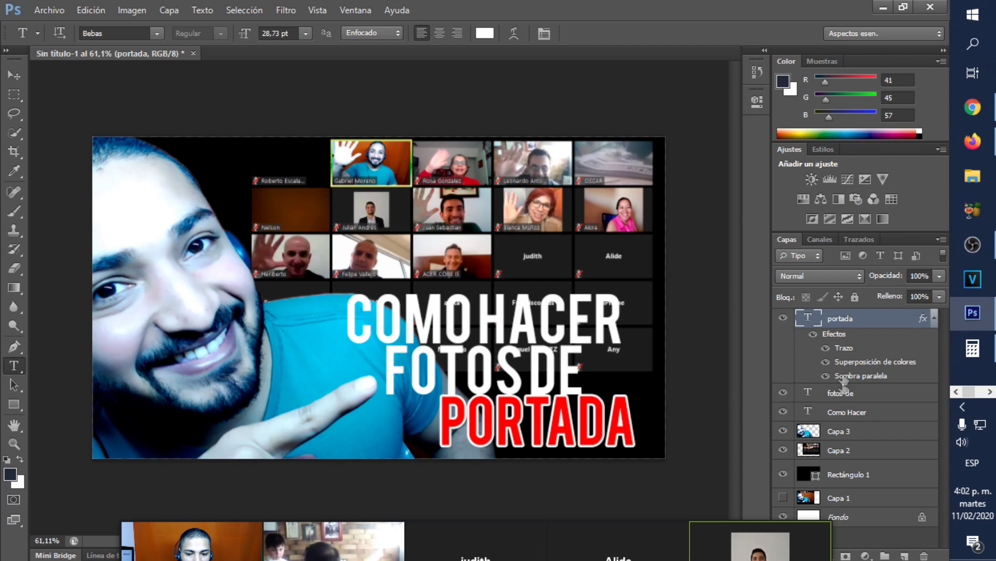
Enlarge the "portada" text to about 117% and tilt it slightly counterclockwise, raised so it overlaps the bottom of "fotos de"
{"action": "key", "text": "ctrl+t"}
{"action": "left_click_drag", "start_coordinate": [636, 389], "coordinate": [666, 416]}
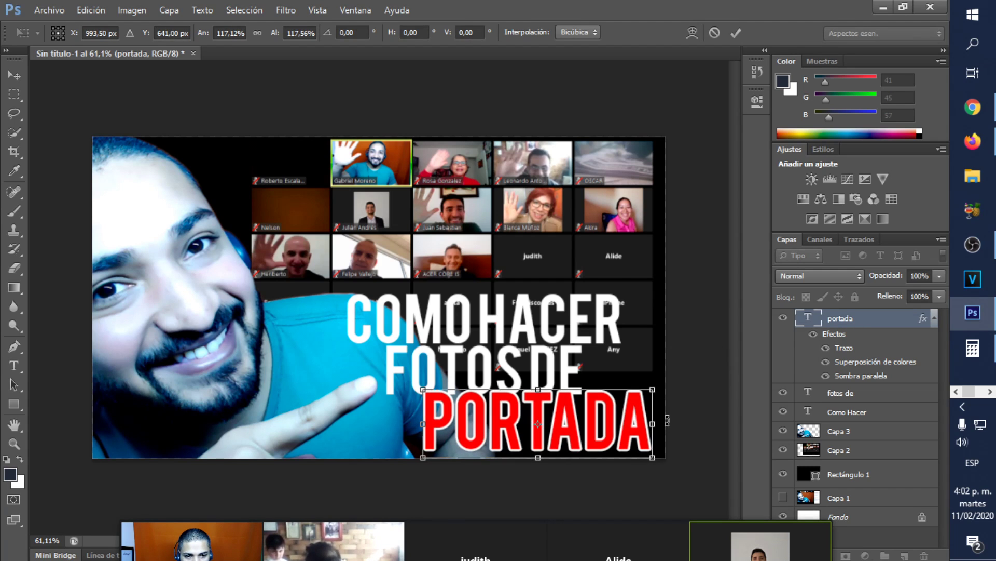
{"action": "left_click_drag", "start_coordinate": [688, 456], "coordinate": [689, 441]}
{"action": "left_click_drag", "start_coordinate": [571, 427], "coordinate": [565, 419]}
{"action": "key", "text": "Return"}
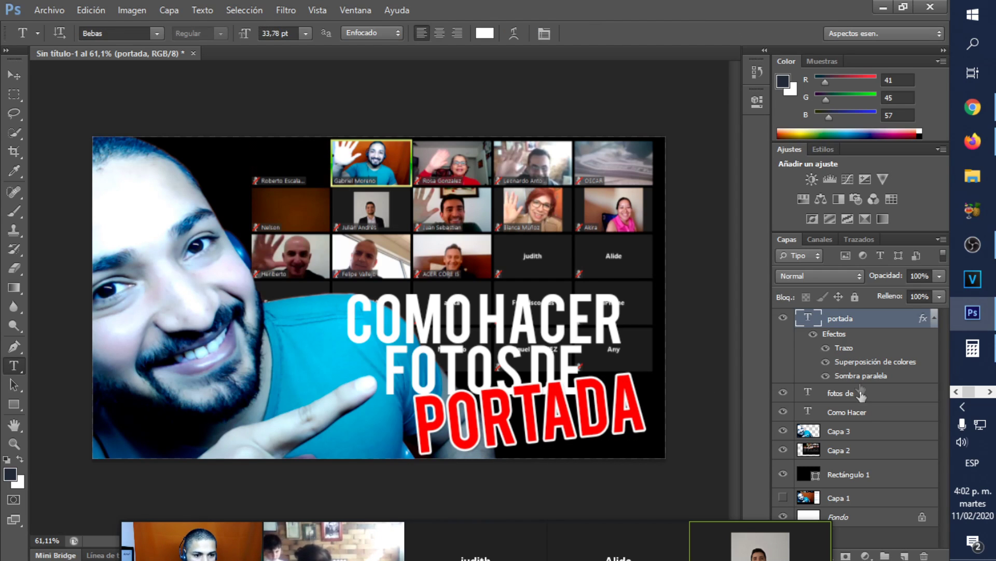
Scale the "fotos de" text down slightly to about 25.88 pt, keeping it tucked between "Como Hacer" and "portada"
{"action": "left_click", "coordinate": [877, 399]}
{"action": "key", "text": "ctrl+t"}
{"action": "left_click_drag", "start_coordinate": [591, 342], "coordinate": [577, 347]}
{"action": "left_click_drag", "start_coordinate": [511, 370], "coordinate": [501, 366]}
{"action": "key", "text": "Return"}
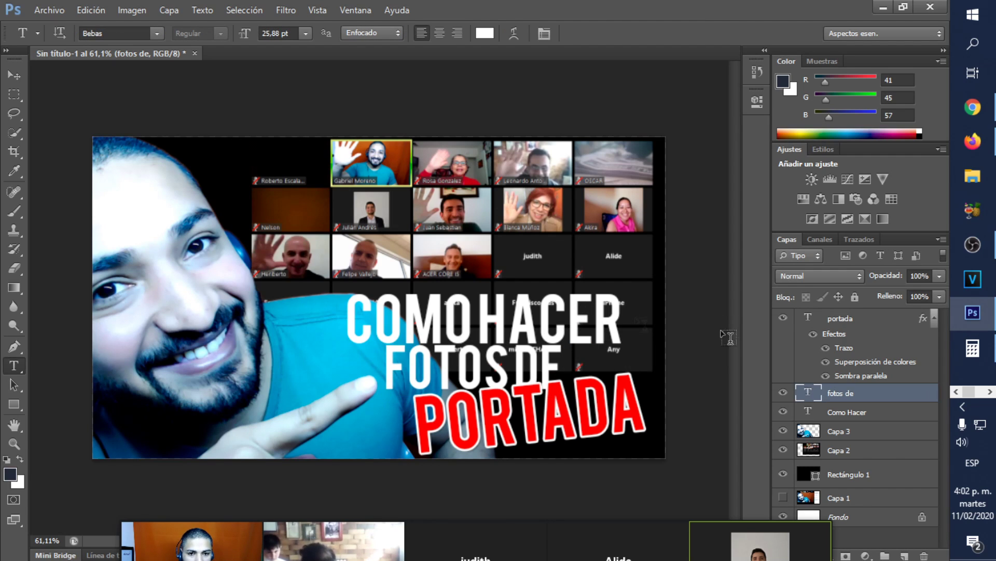
Add a drop shadow with default settings to the Como Hacer layer and copy the effect to the fotos de layer
{"action": "left_click", "coordinate": [852, 417]}
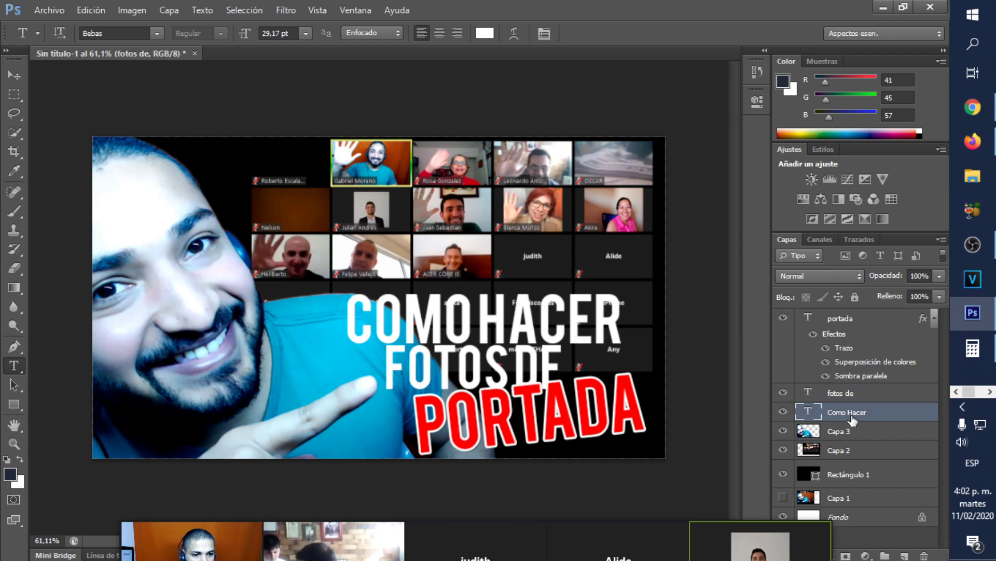
{"action": "right_click", "coordinate": [851, 418]}
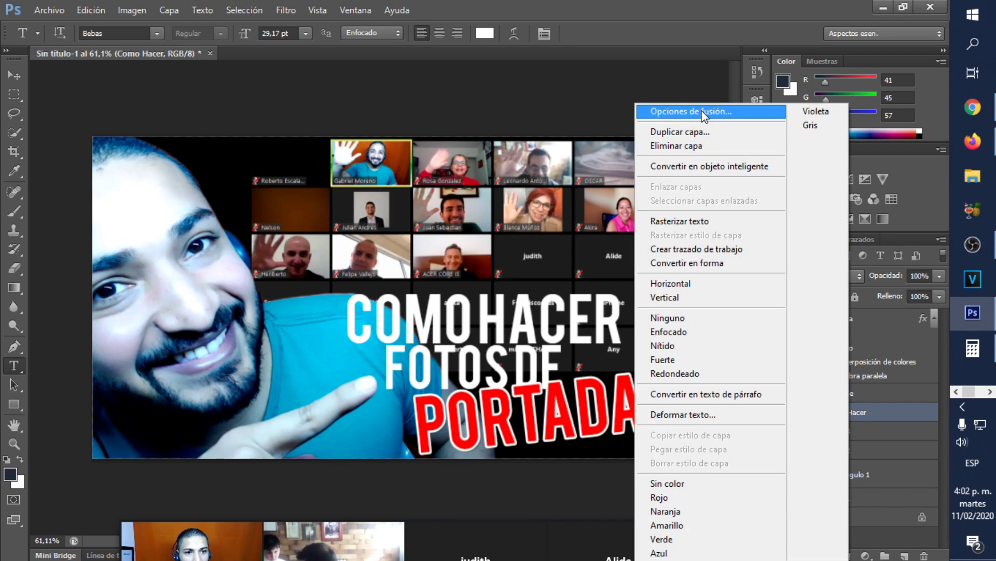
{"action": "left_click", "coordinate": [769, 110]}
{"action": "left_click", "coordinate": [406, 317]}
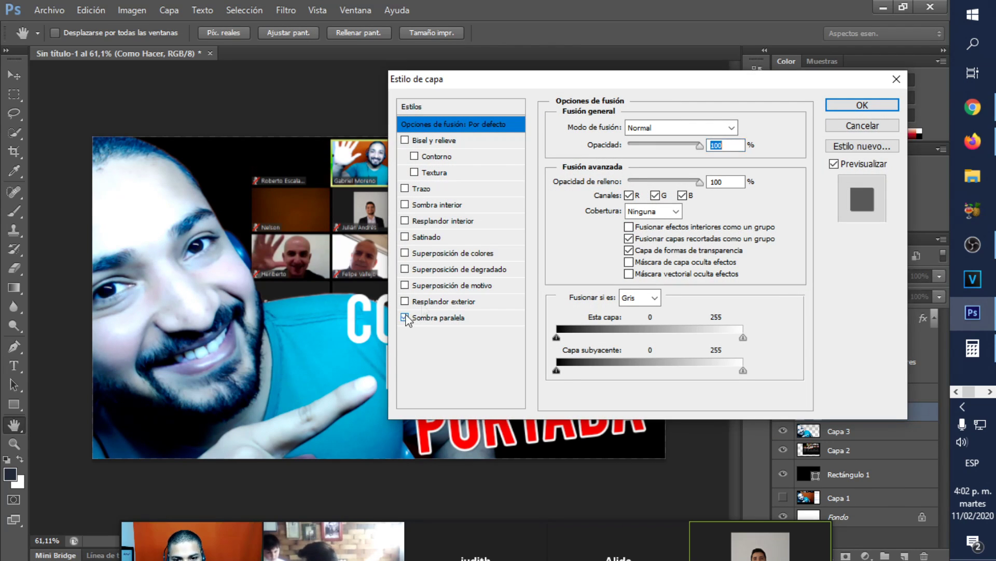
{"action": "left_click_drag", "start_coordinate": [502, 82], "coordinate": [718, 125]}
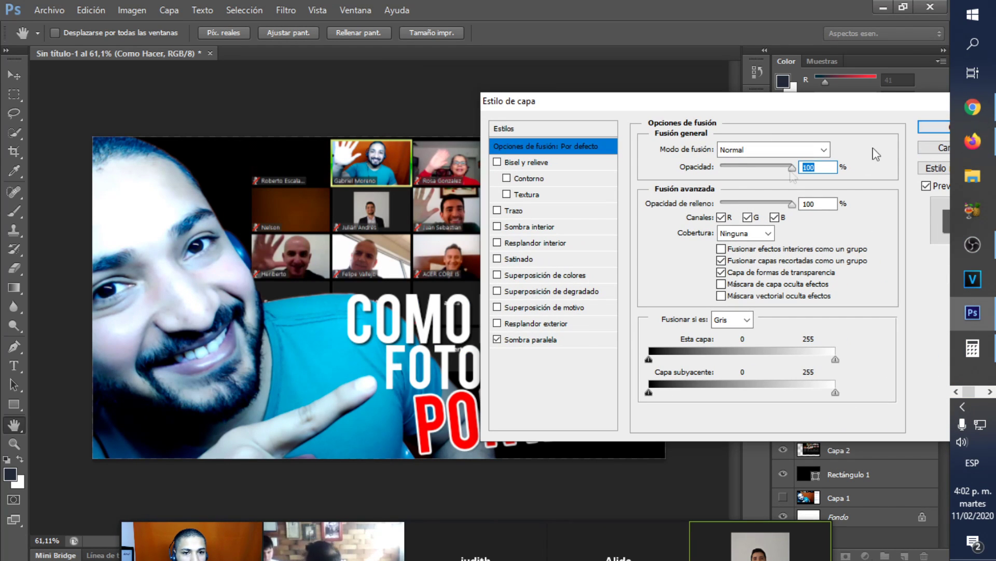
{"action": "left_click", "coordinate": [932, 128]}
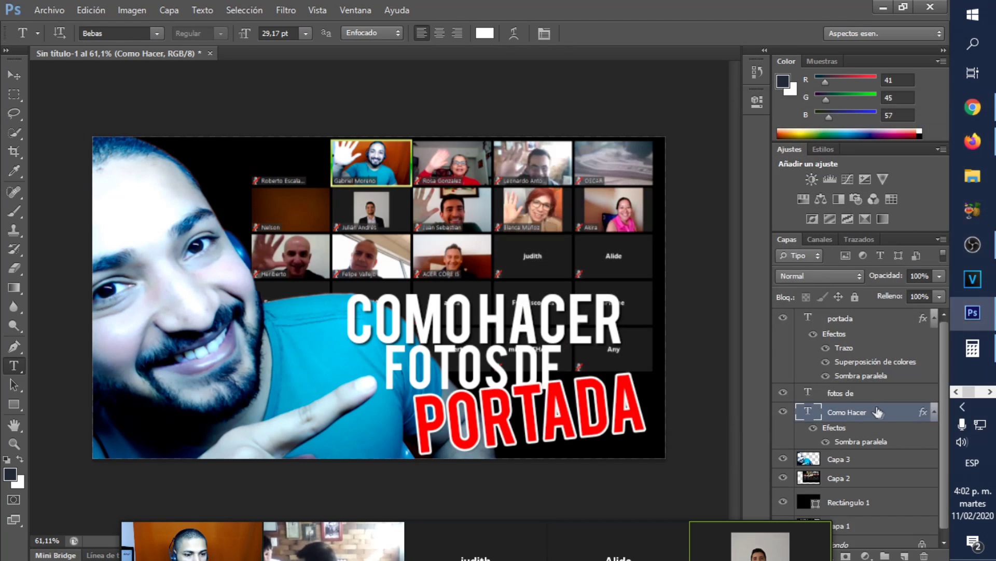
{"action": "left_click_drag", "start_coordinate": [920, 415], "coordinate": [926, 394]}
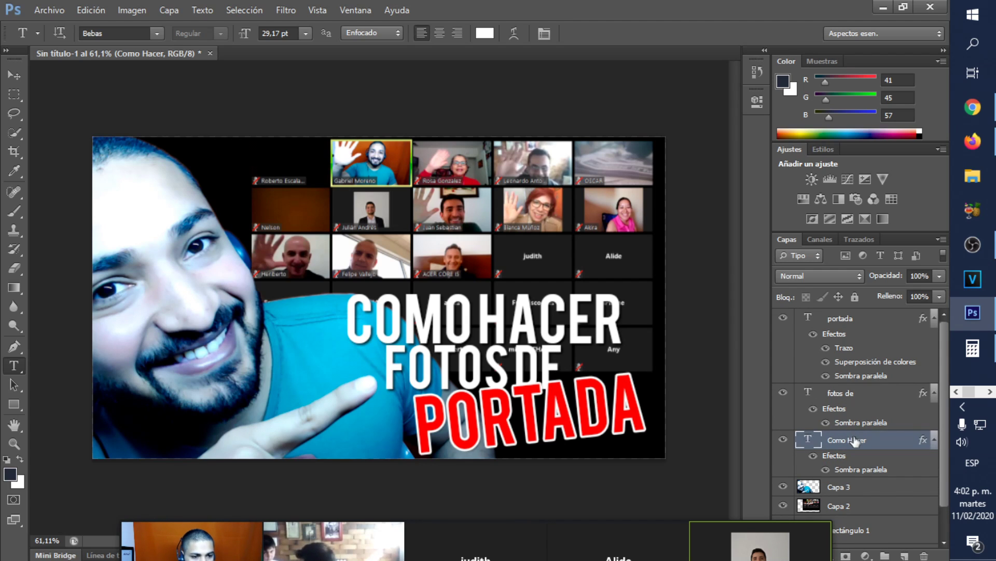
Shrink the "fotos de" text further to about 23.47 pt and apply the transformation
{"action": "left_click", "coordinate": [861, 396]}
{"action": "key", "text": "ctrl+t"}
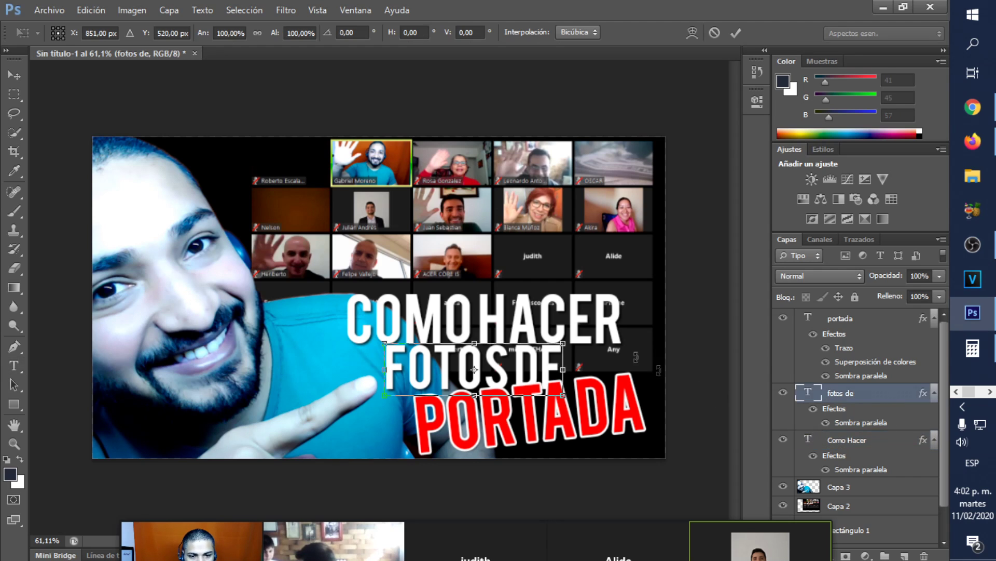
{"action": "left_click_drag", "start_coordinate": [564, 342], "coordinate": [506, 362]}
{"action": "key", "text": "Return"}
{"action": "key", "text": "t"}
{"action": "key", "text": "ctrl+minus"}
{"action": "key", "text": "ctrl+plus"}
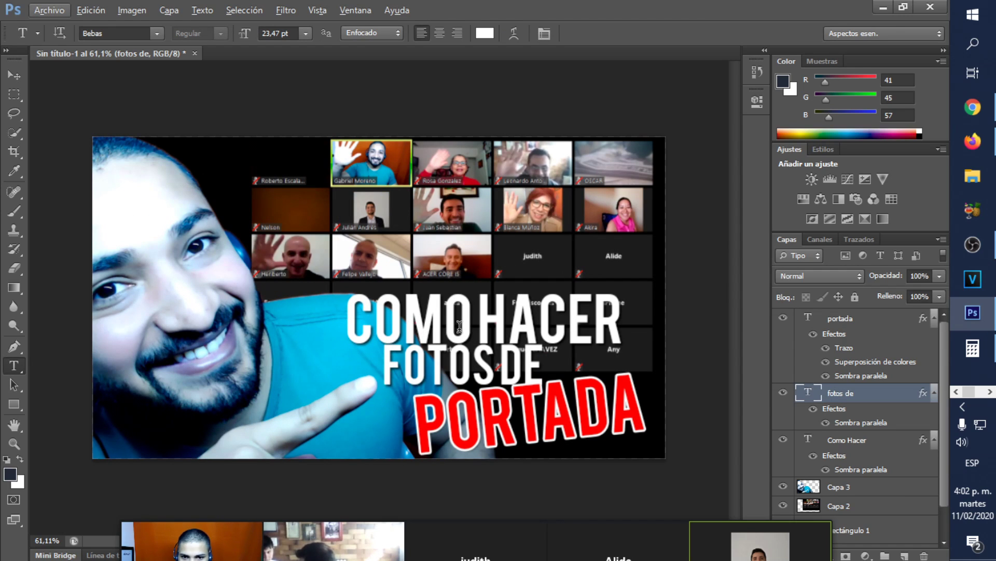
Build a frame tilted counterclockwise around the canvas from a rectangle about 1352 x 792 px with a smaller inner rectangle subtracted
{"action": "scroll", "coordinate": [460, 326], "scroll_direction": "up", "scroll_amount": 2}
{"action": "scroll", "coordinate": [467, 327], "scroll_direction": "down", "scroll_amount": 3}
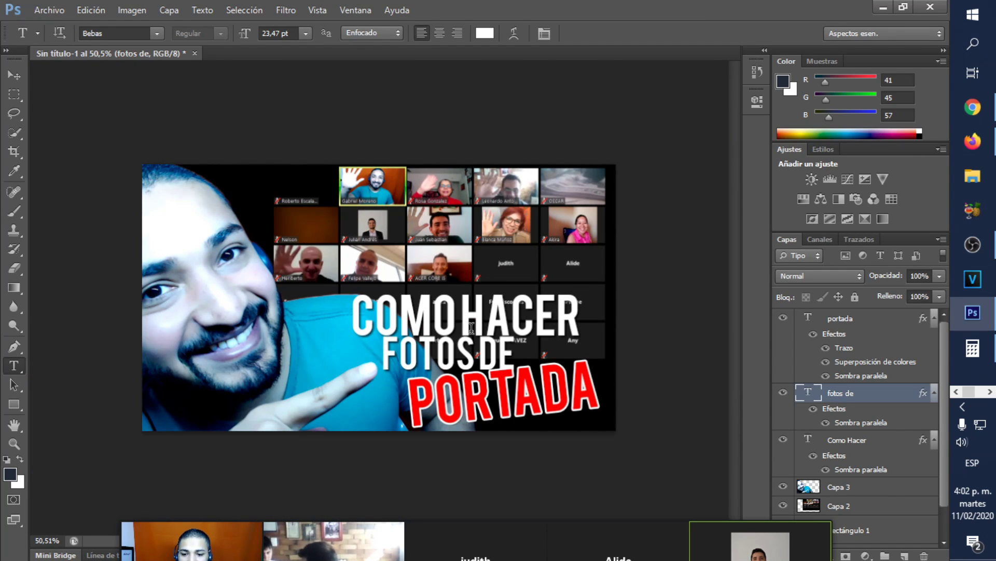
{"action": "left_click", "coordinate": [16, 410]}
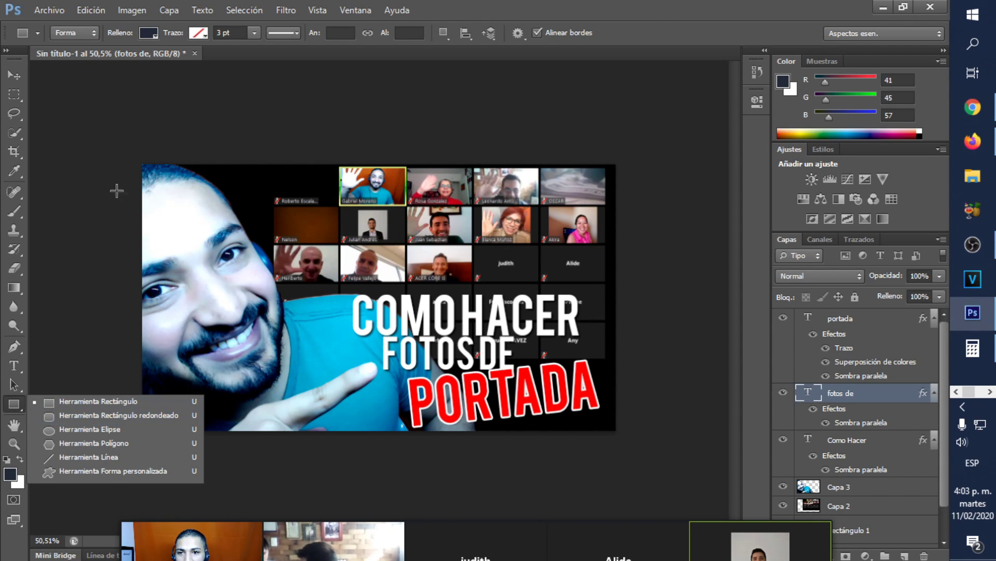
{"action": "left_click_drag", "start_coordinate": [133, 149], "coordinate": [632, 441]}
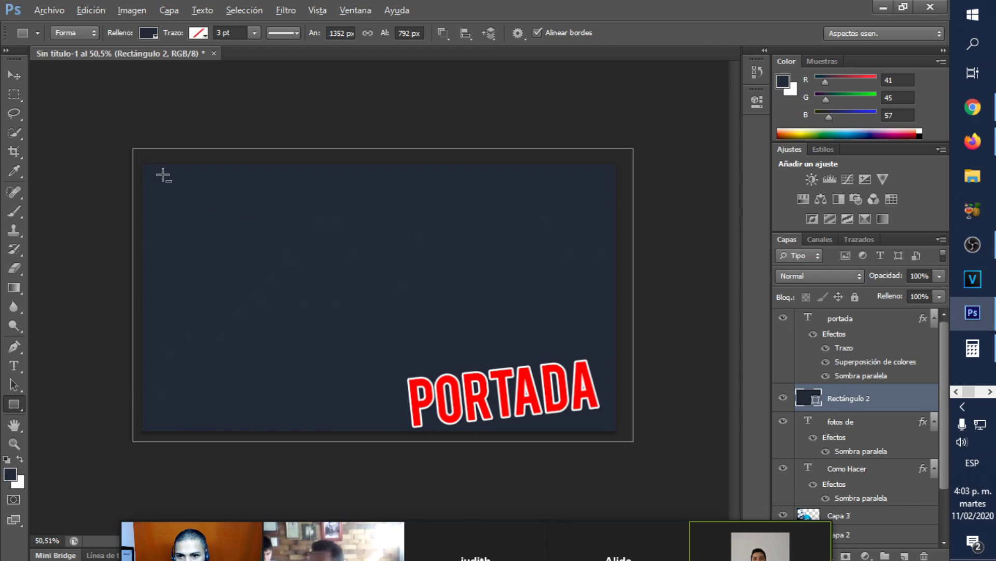
{"action": "left_click_drag", "start_coordinate": [149, 169], "coordinate": [624, 419]}
{"action": "key", "text": "ctrl+t"}
{"action": "key", "text": "Return"}
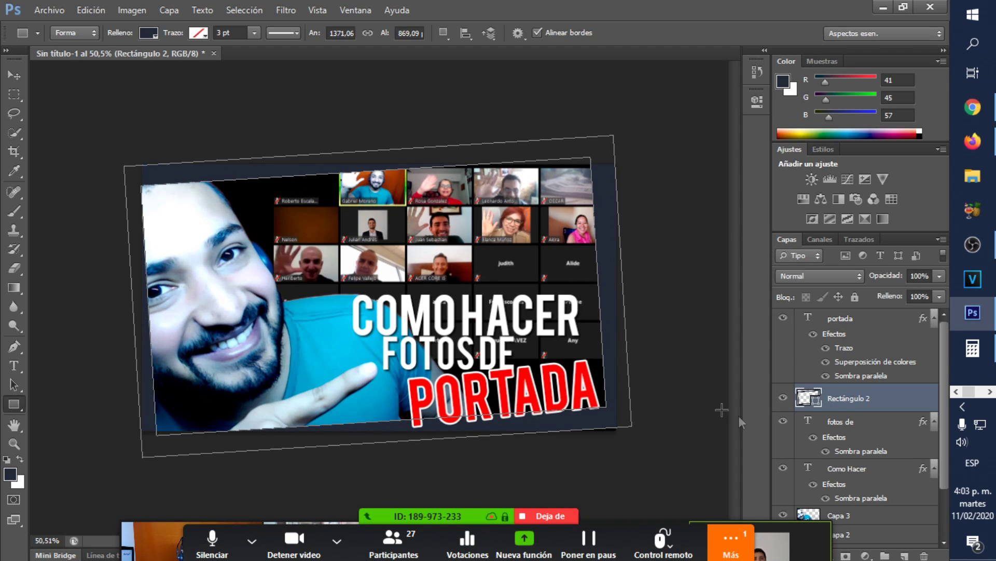
Change the fill color of the Rectángulo 2 frame to pure red (255, 0, 0)
{"action": "double_click", "coordinate": [809, 397]}
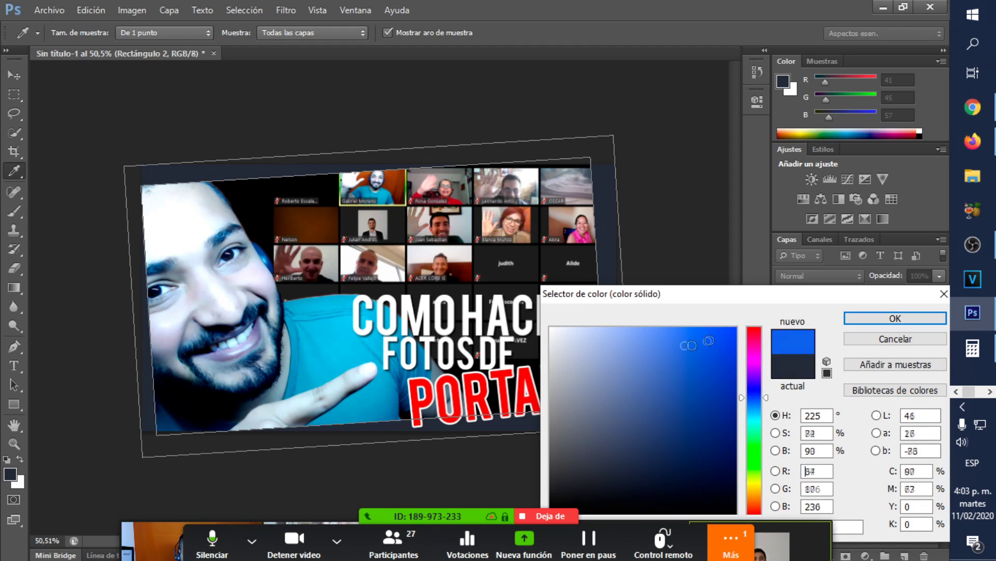
{"action": "left_click", "coordinate": [533, 308]}
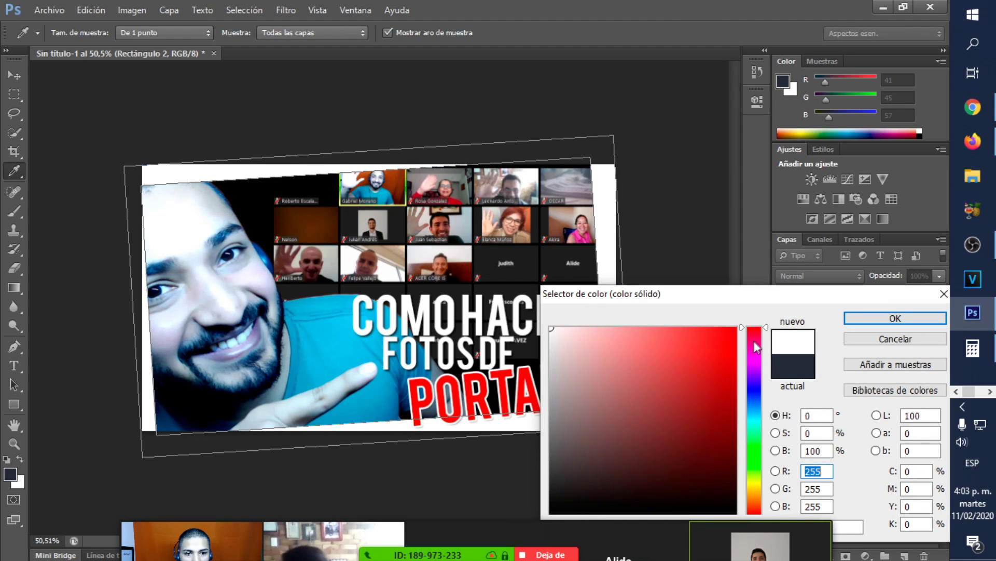
{"action": "left_click", "coordinate": [735, 328]}
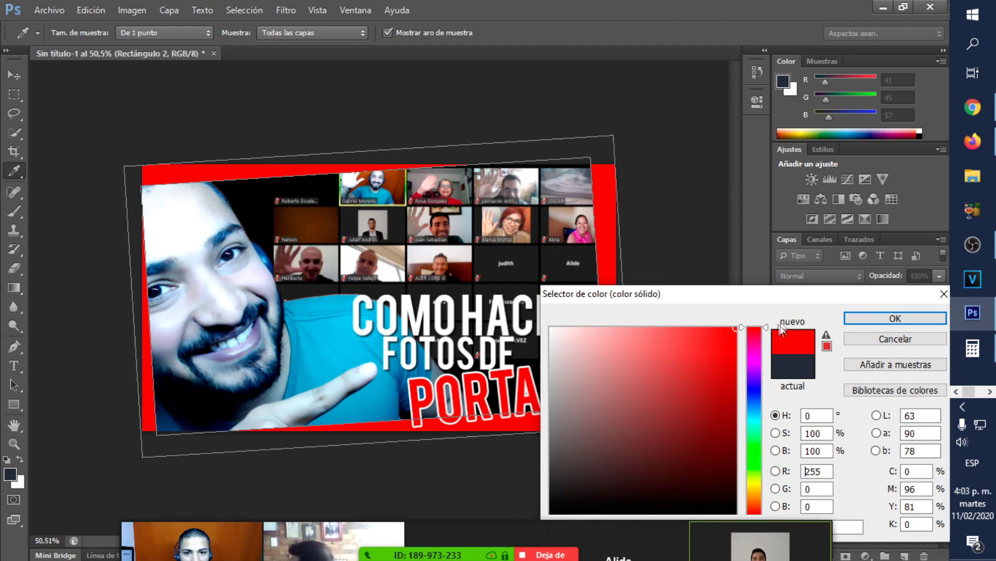
{"action": "left_click", "coordinate": [872, 318]}
Rotate the red frame clockwise so that only a slight counterclockwise tilt remains
{"action": "key", "text": "ctrl+t"}
{"action": "left_click_drag", "start_coordinate": [694, 347], "coordinate": [703, 405]}
{"action": "key", "text": "Return"}
Select the Capa 3, Como Hacer, fotos de and portada layers together and stack them above the Rectángulo 2 frame
{"action": "scroll", "coordinate": [841, 431], "scroll_direction": "down", "scroll_amount": 2}
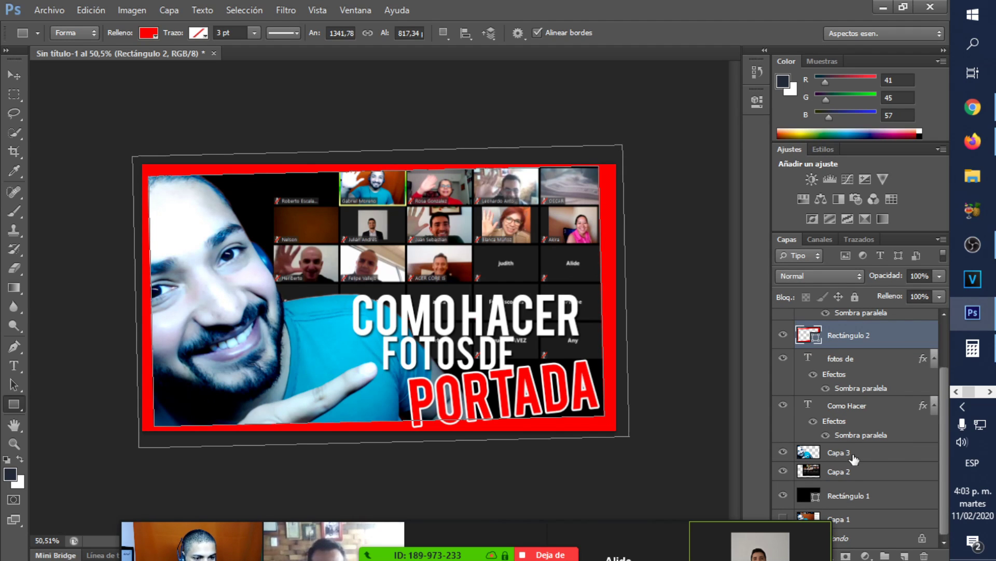
{"action": "left_click", "coordinate": [854, 458]}
{"action": "left_click", "coordinate": [864, 413], "text": "ctrl"}
{"action": "left_click", "coordinate": [850, 358], "text": "ctrl"}
{"action": "scroll", "coordinate": [861, 374], "scroll_direction": "up", "scroll_amount": 2}
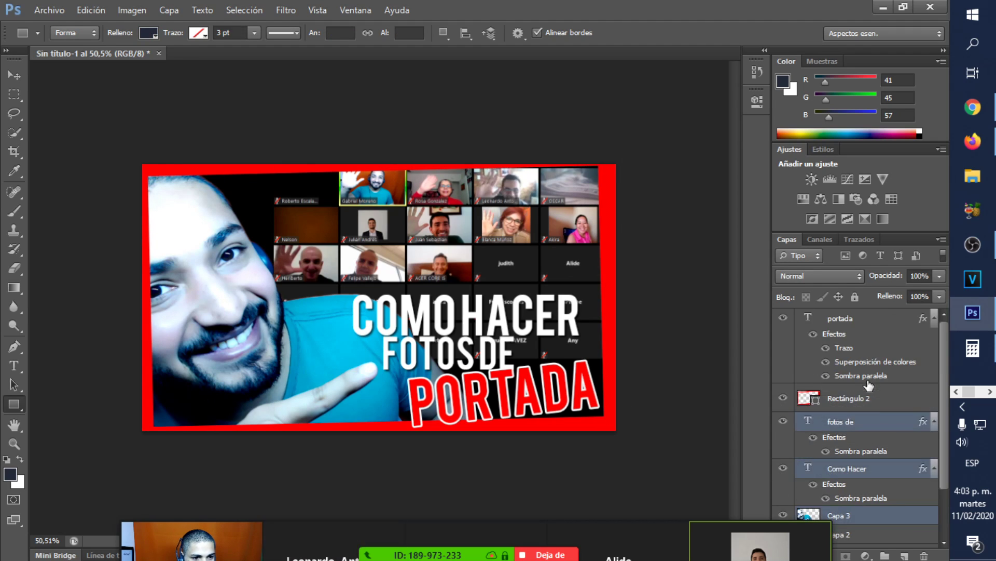
{"action": "left_click", "coordinate": [849, 320], "text": "ctrl"}
{"action": "left_click_drag", "start_coordinate": [858, 418], "coordinate": [855, 385]}
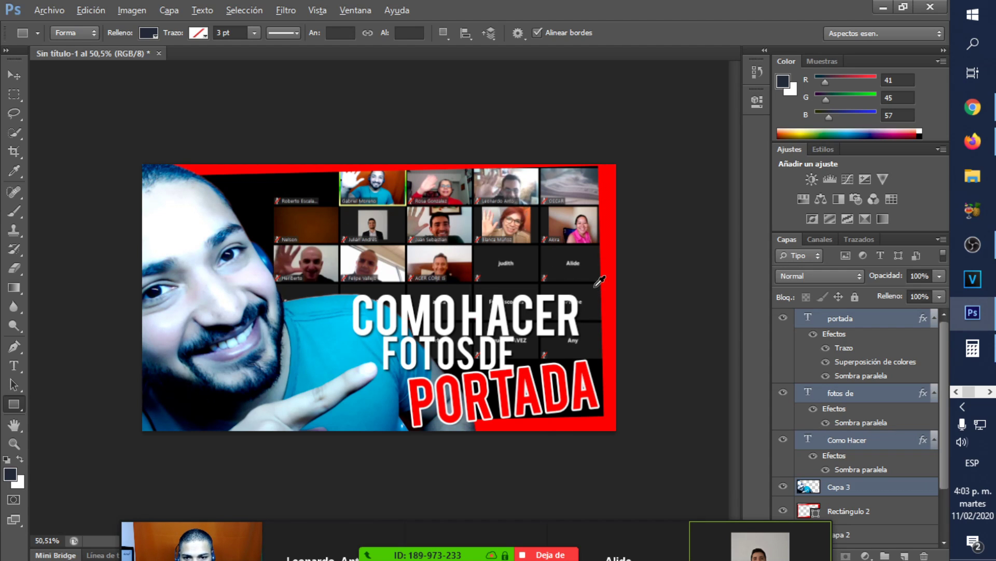
Save the project as "Ejemplo Proyecto PLL3.0 Portadas.psd" in the Serie de 1 millon de dolares folder with maximized compatibility
{"action": "scroll", "coordinate": [599, 281], "scroll_direction": "up", "scroll_amount": 2}
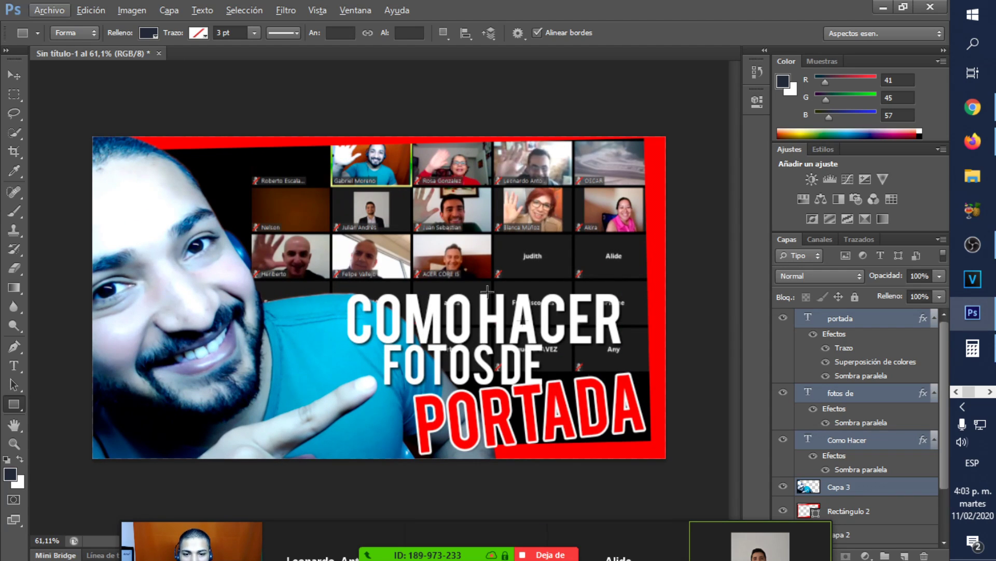
{"action": "key", "text": "alt"}
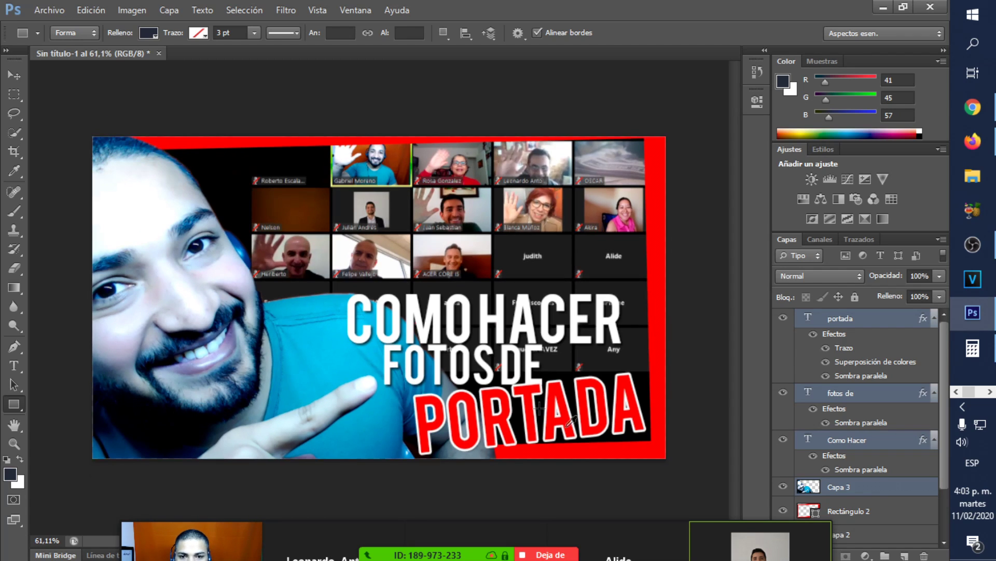
{"action": "left_click", "coordinate": [44, 10]}
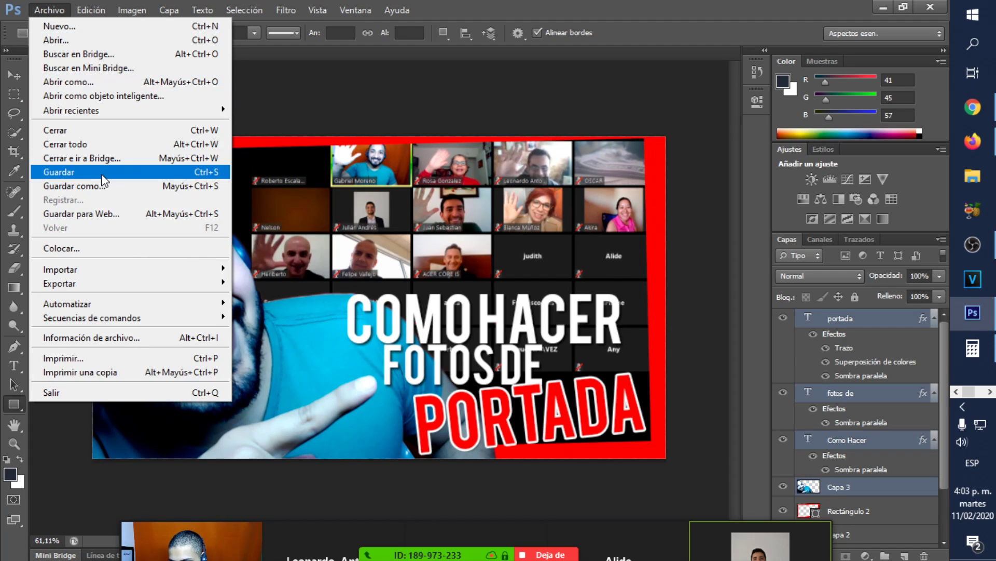
{"action": "left_click", "coordinate": [102, 173]}
{"action": "left_click", "coordinate": [435, 273]}
{"action": "left_click_drag", "start_coordinate": [435, 273], "coordinate": [352, 276]}
{"action": "type", "text": "Ejemplo Proyecto PLL.psd"}
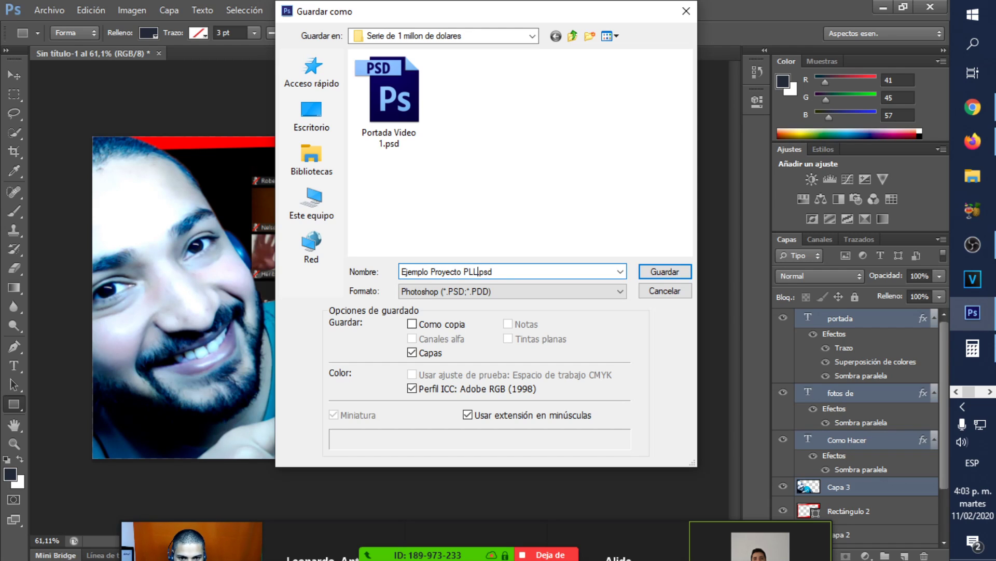
{"action": "type", "text": "0 Portadas"}
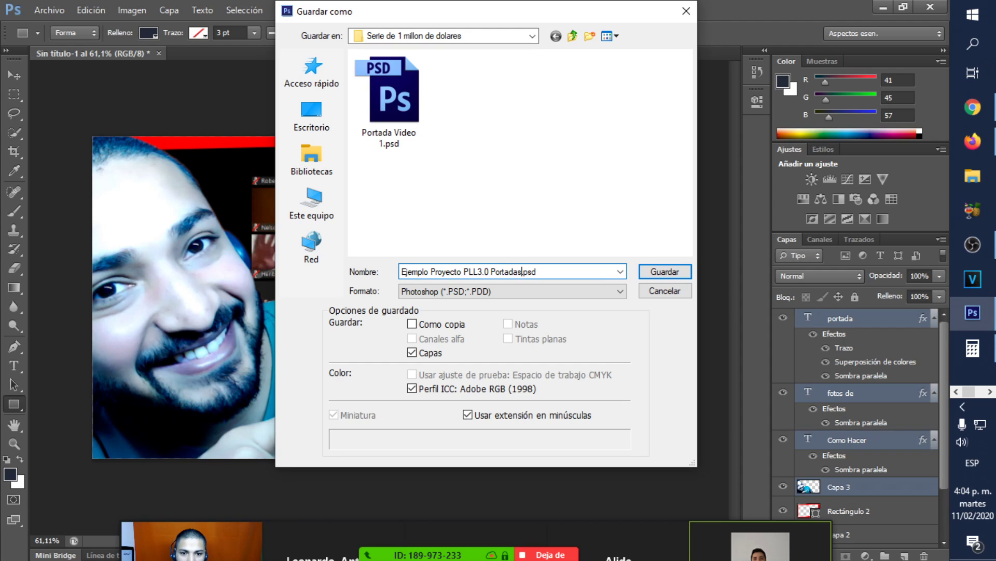
{"action": "left_click_drag", "start_coordinate": [556, 270], "coordinate": [404, 272]}
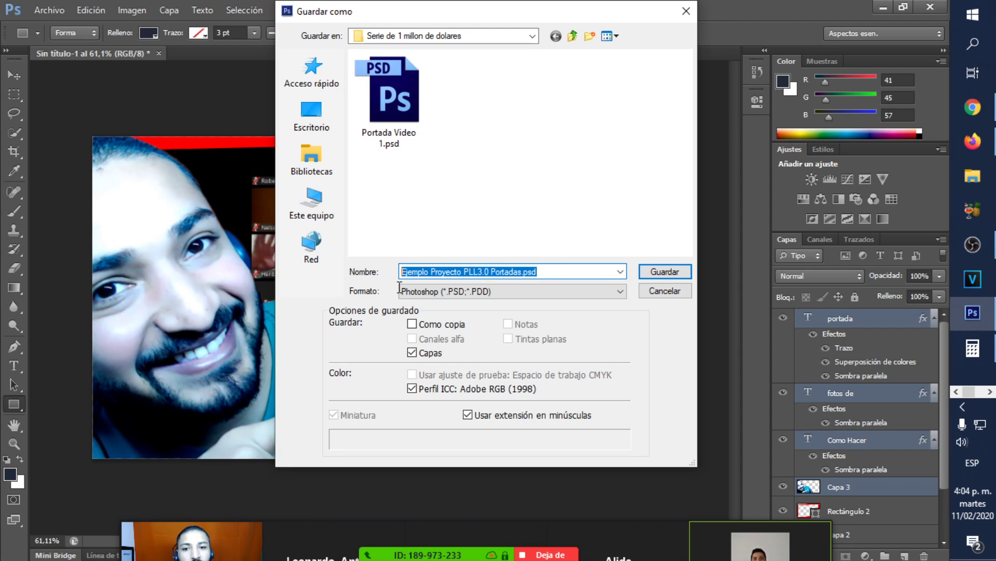
{"action": "left_click", "coordinate": [661, 280]}
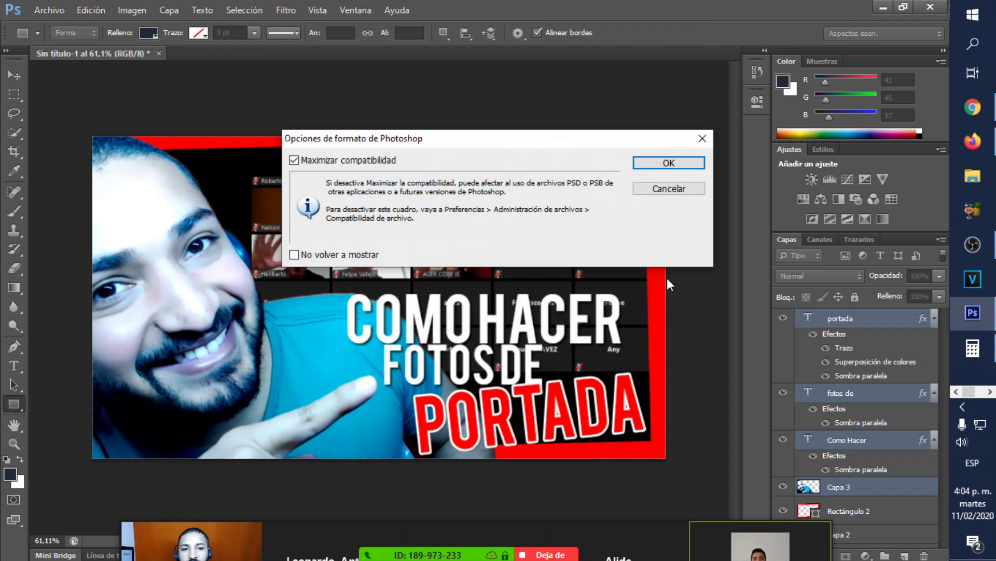
{"action": "left_click", "coordinate": [669, 163]}
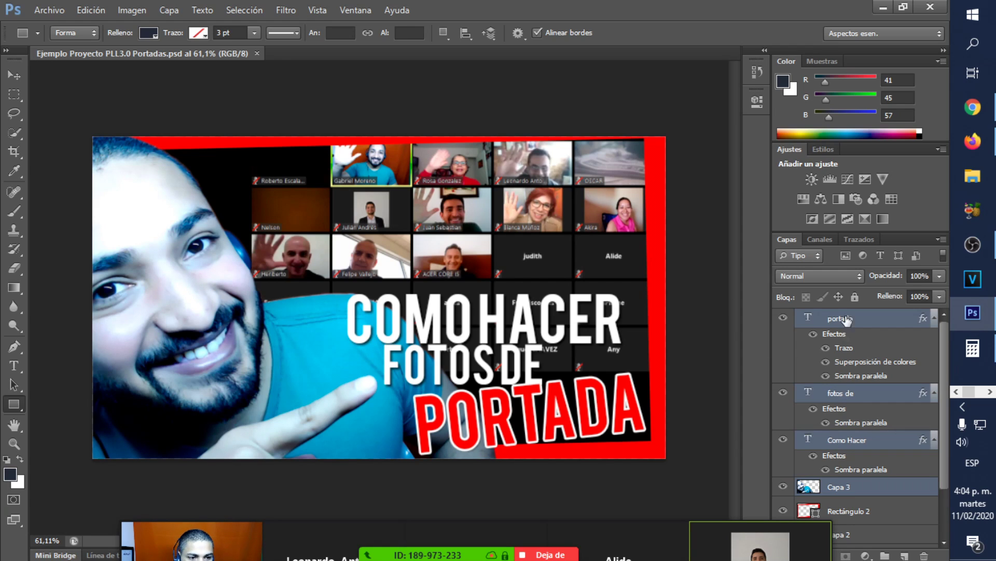
Select only the fotos de layer and collapse the effects lists of the fotos de and portada layers
{"action": "left_click", "coordinate": [882, 399]}
{"action": "left_click", "coordinate": [933, 396]}
{"action": "left_click", "coordinate": [933, 396]}
{"action": "left_click", "coordinate": [932, 395]}
{"action": "left_click", "coordinate": [934, 318]}
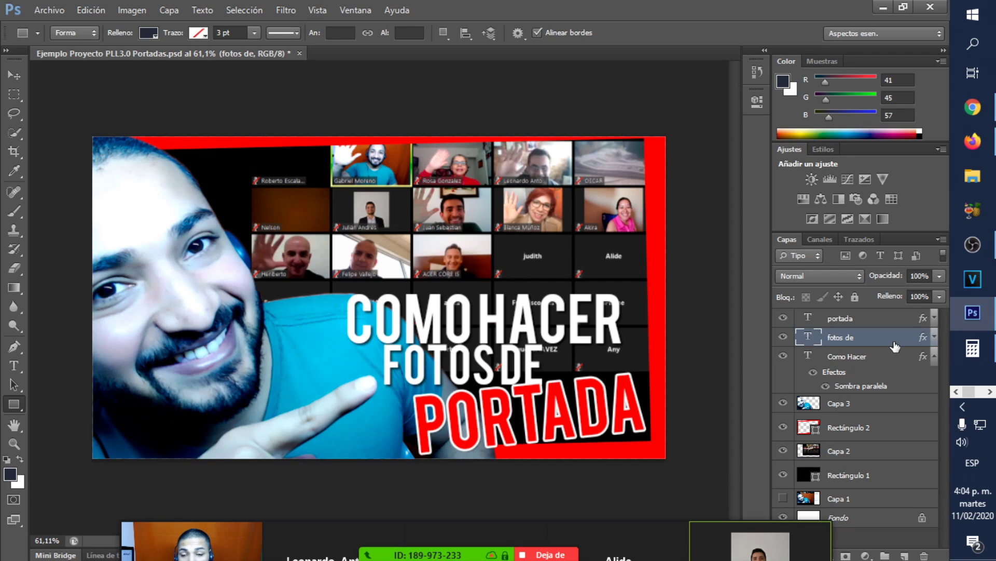
{"action": "left_click", "coordinate": [731, 542]}
{"action": "left_click", "coordinate": [731, 542]}
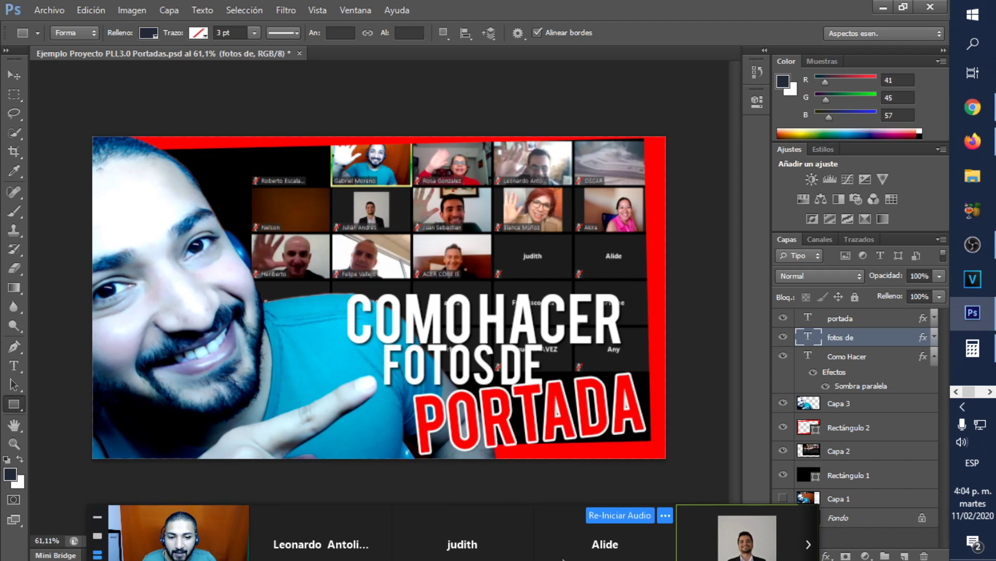
Save a JPEG copy as "Ejemplo Proyecto PLL3.0 Portadas.jpg" at maximum quality 12 with standard baseline format, and save the PSD project
{"action": "left_click", "coordinate": [48, 11]}
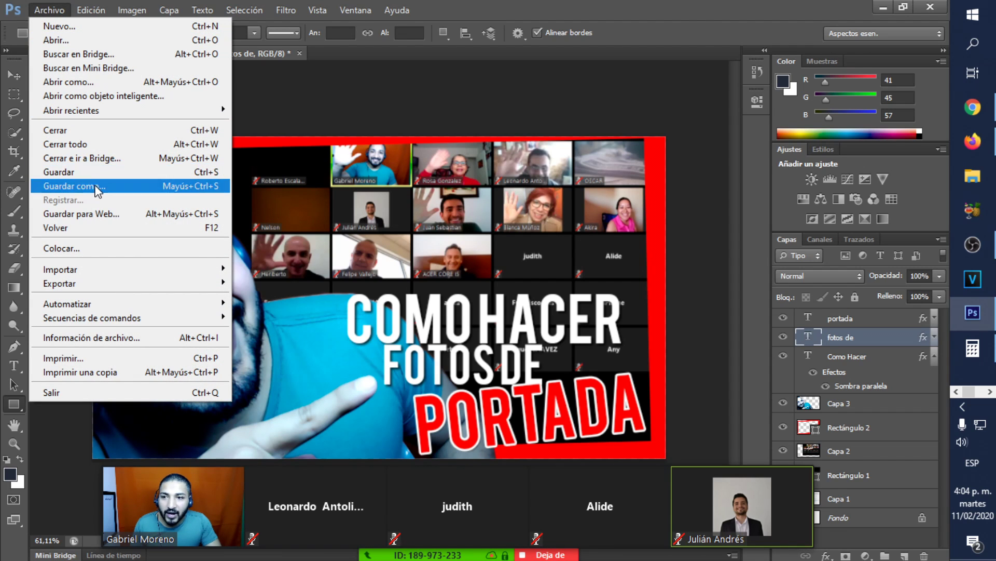
{"action": "left_click", "coordinate": [97, 186]}
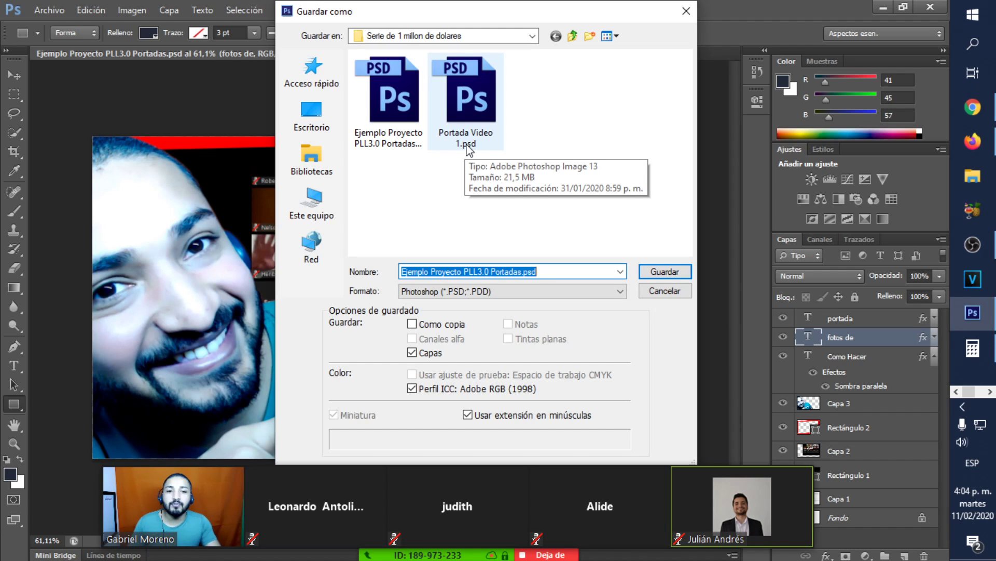
{"action": "left_click", "coordinate": [501, 291]}
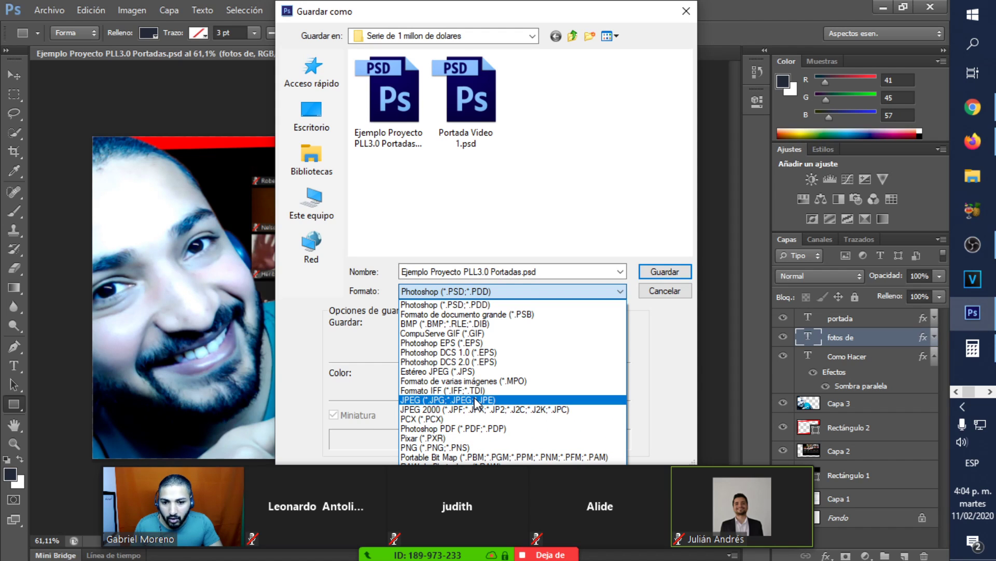
{"action": "left_click", "coordinate": [476, 400]}
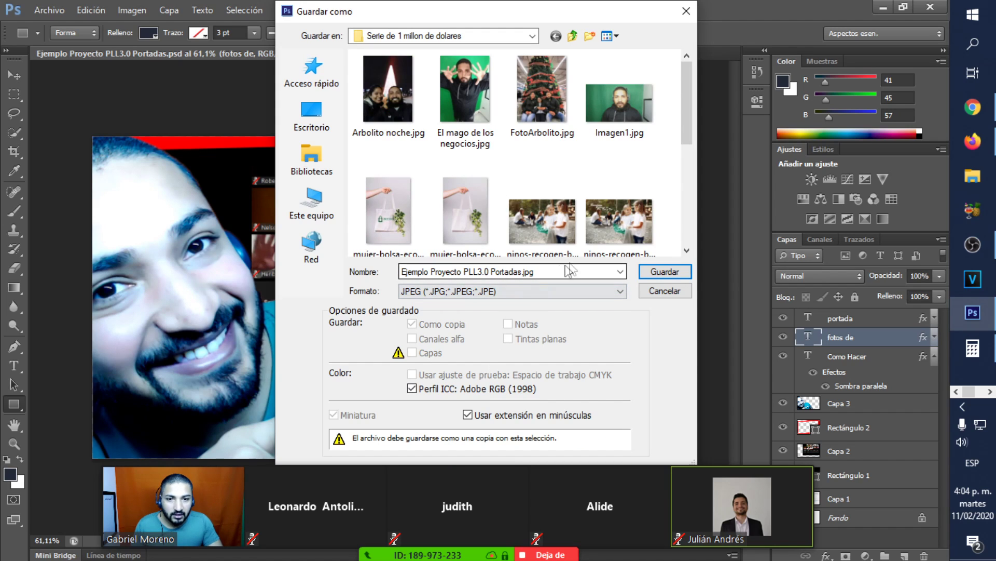
{"action": "left_click", "coordinate": [653, 271]}
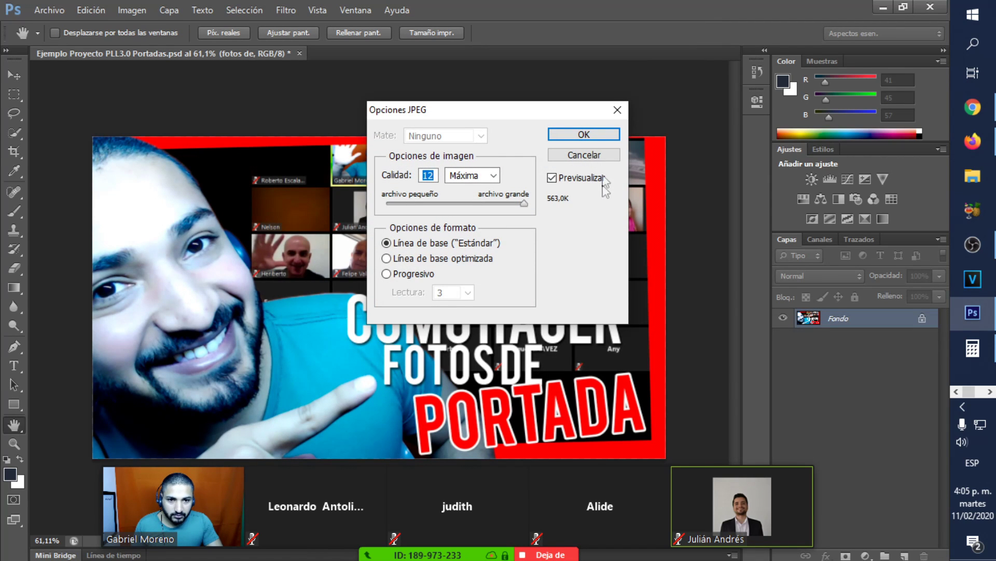
{"action": "left_click", "coordinate": [583, 136]}
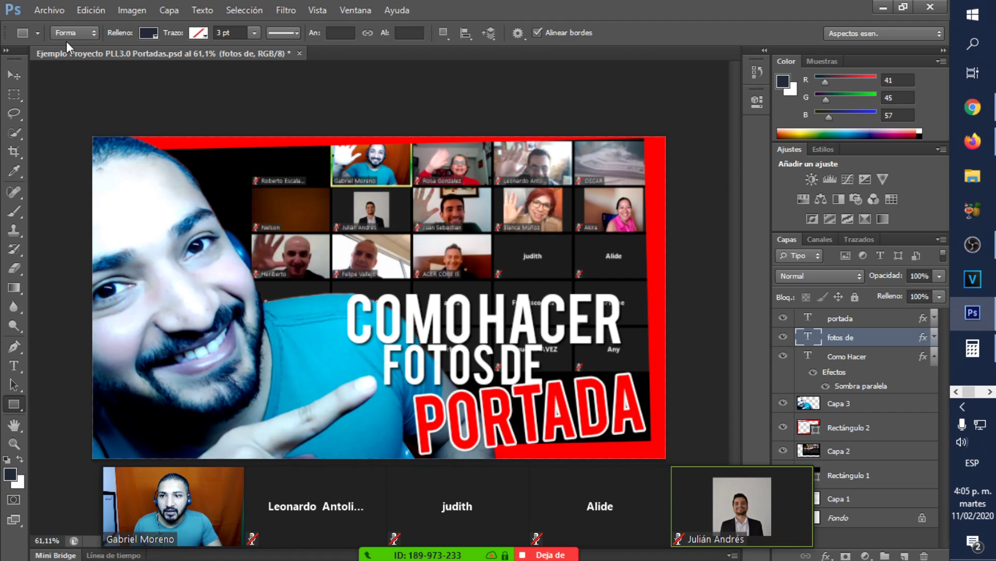
{"action": "left_click", "coordinate": [48, 11]}
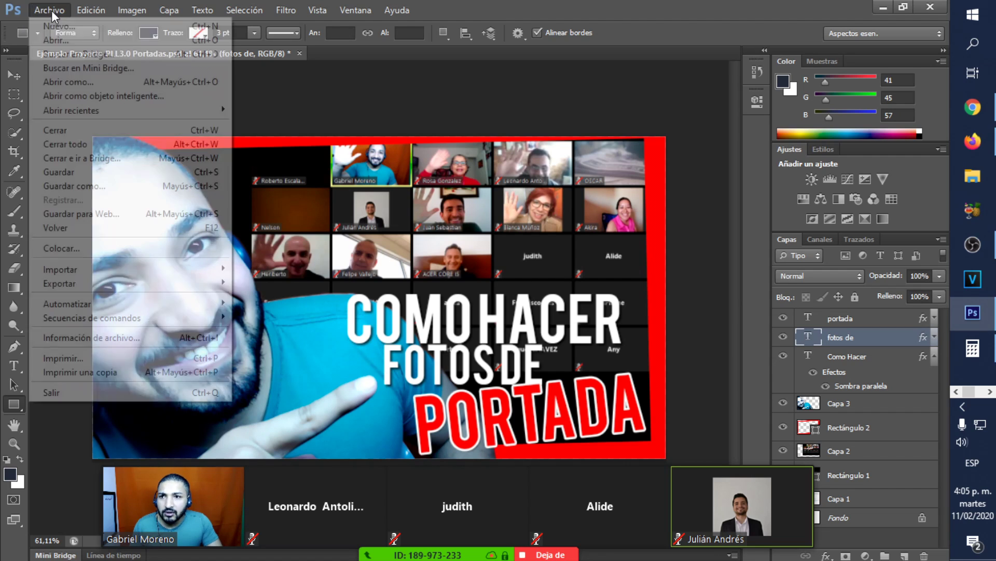
{"action": "left_click", "coordinate": [85, 172]}
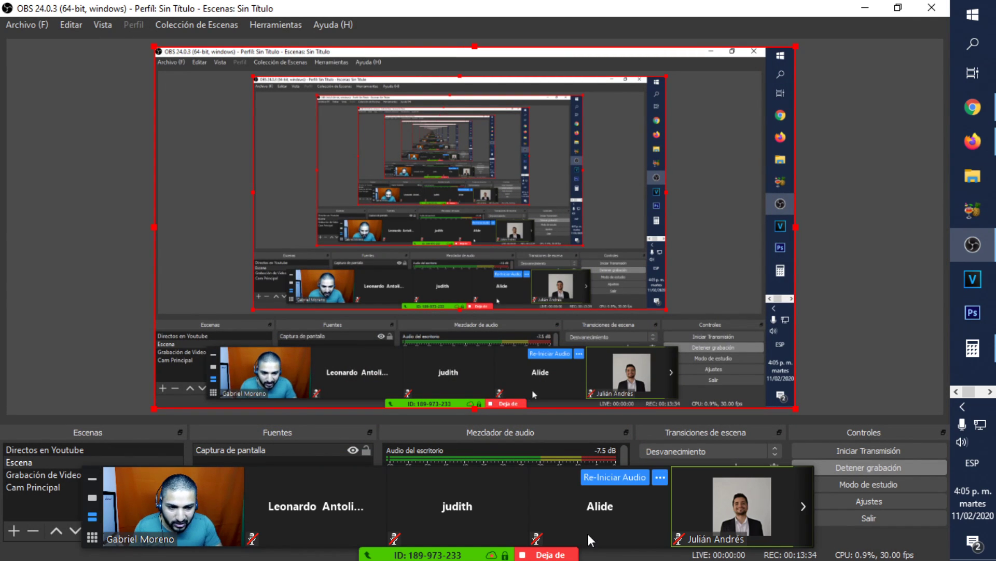
Stop sharing the screen and change the Zoom meeting from gallery to speaker view
{"action": "left_click_drag", "start_coordinate": [587, 519], "coordinate": [574, 462]}
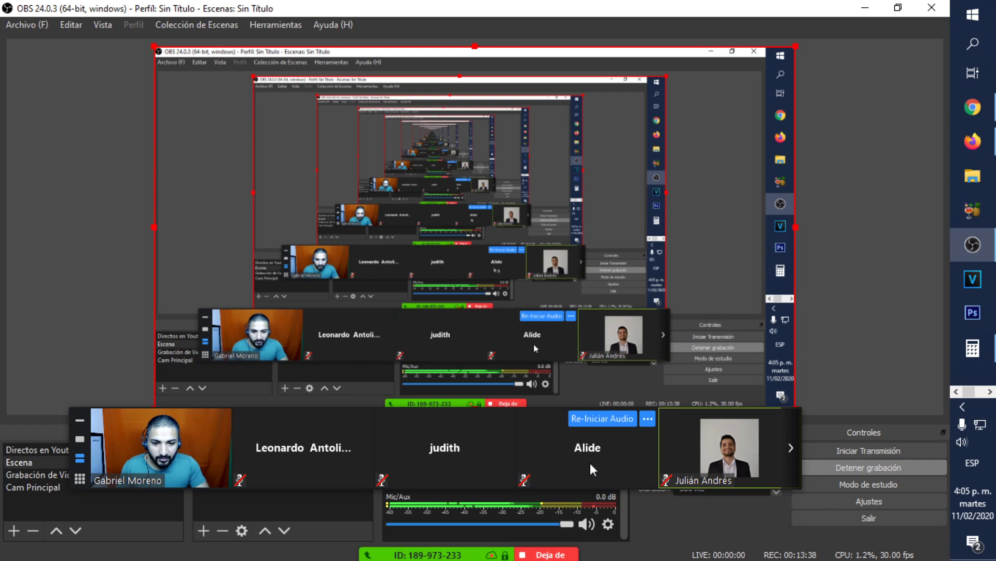
{"action": "left_click_drag", "start_coordinate": [617, 463], "coordinate": [628, 503]}
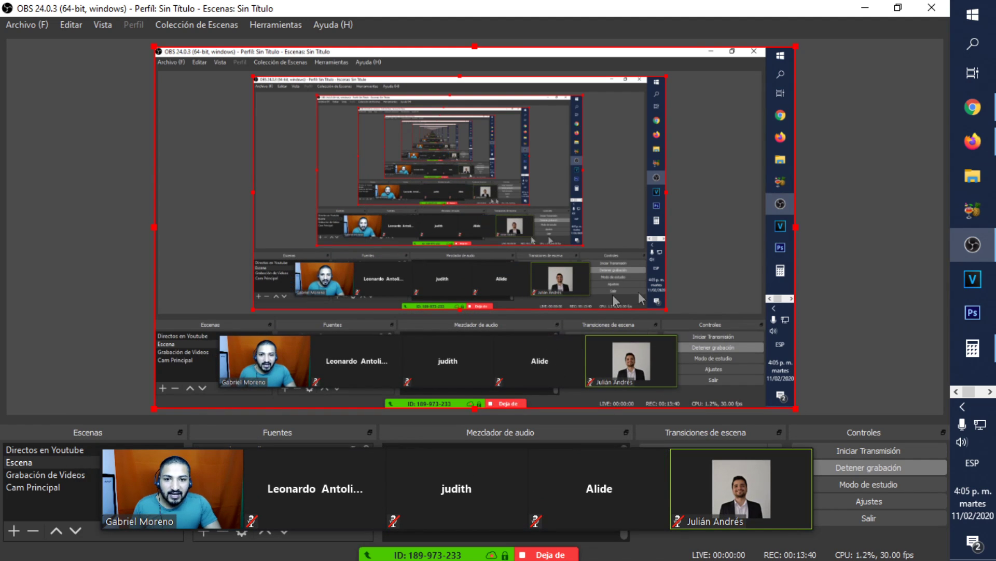
{"action": "left_click", "coordinate": [548, 555]}
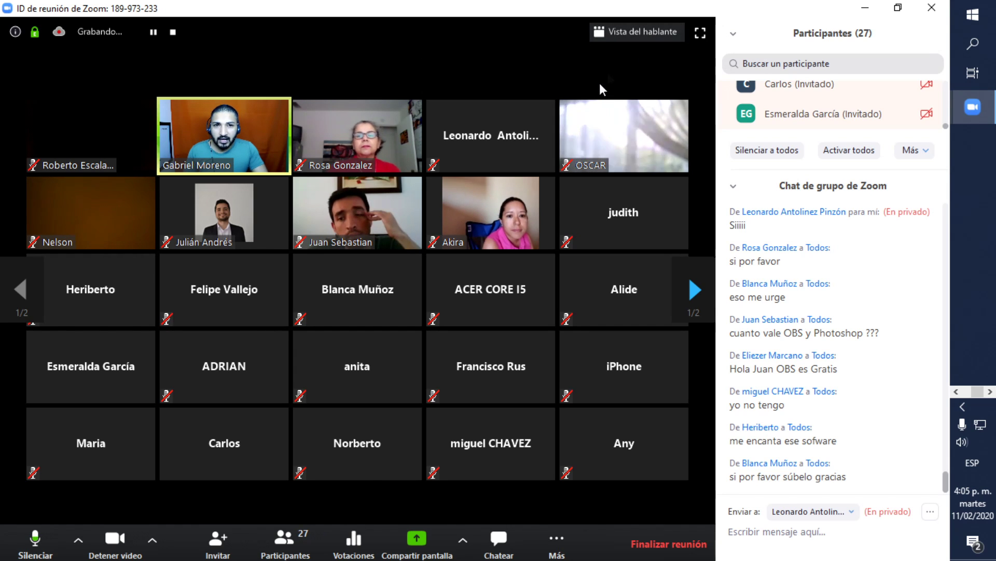
{"action": "left_click", "coordinate": [656, 32]}
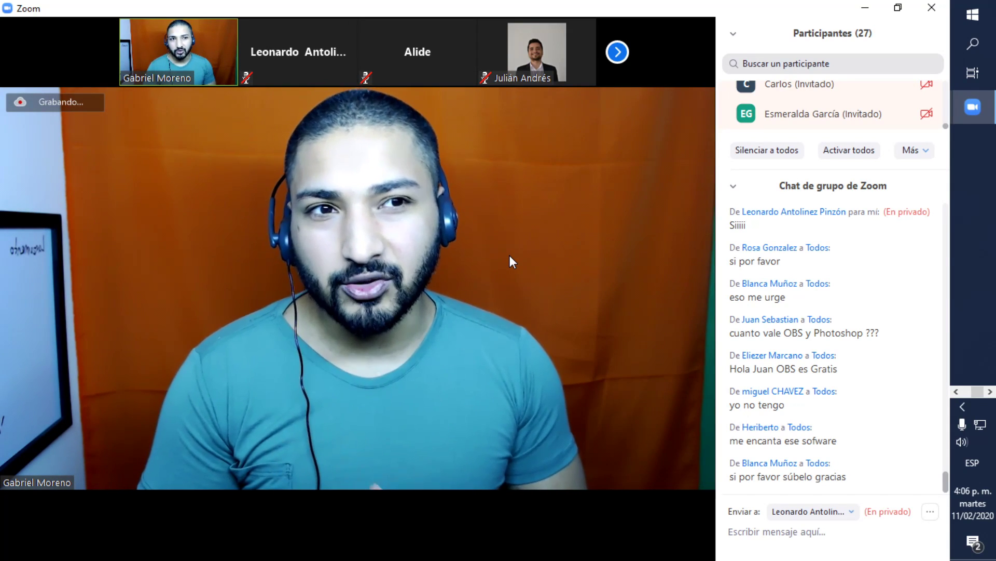
{"action": "mouse_move", "coordinate": [510, 256]}
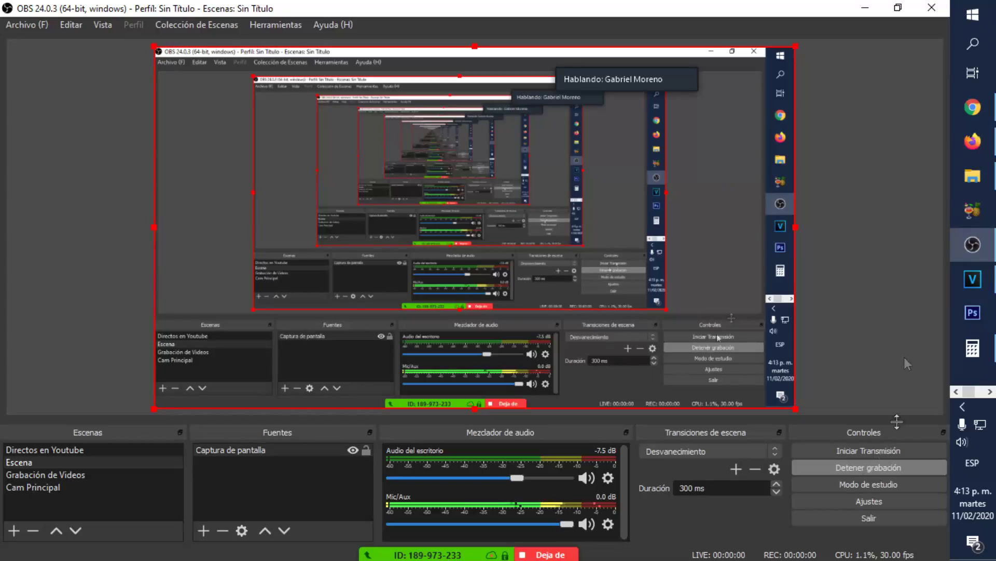
{"action": "left_click", "coordinate": [973, 281]}
{"action": "left_click", "coordinate": [306, 430]}
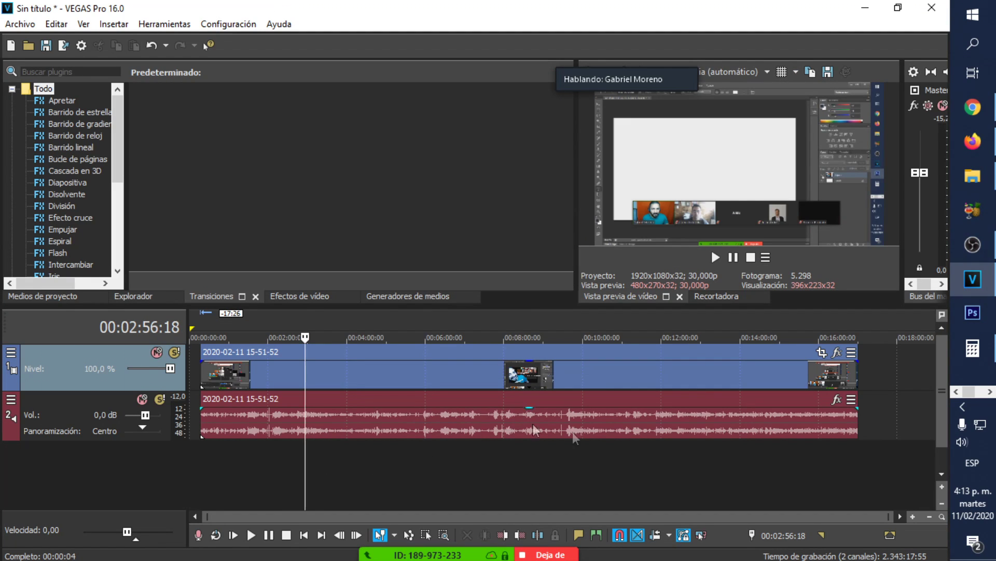
{"action": "left_click", "coordinate": [225, 455]}
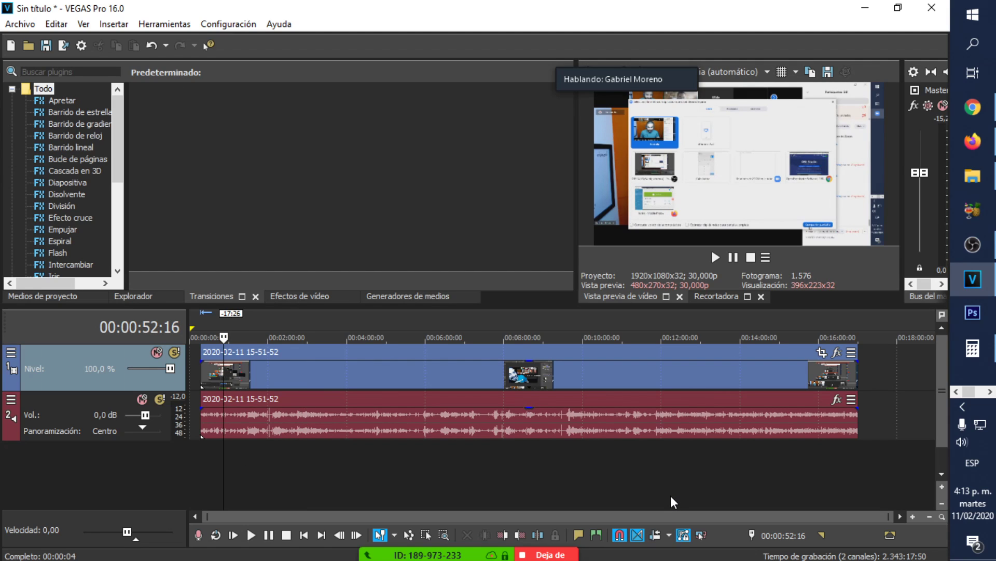
{"action": "left_click", "coordinate": [199, 466]}
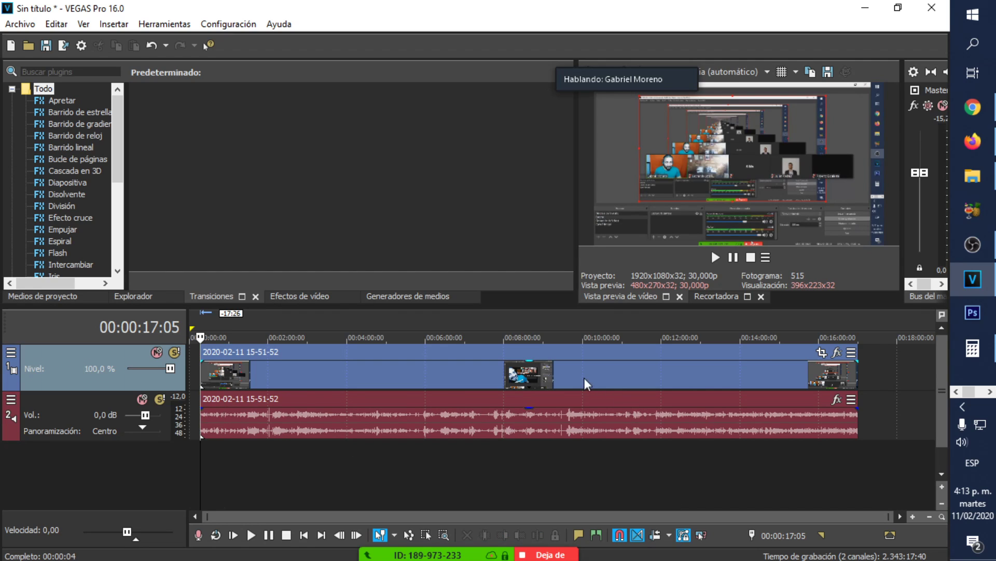
Shift the recording's linked video and audio about 34 seconds later on the timeline, and another 6 seconds in a second move
{"action": "left_click_drag", "start_coordinate": [584, 384], "coordinate": [606, 383]}
{"action": "left_click", "coordinate": [20, 26]}
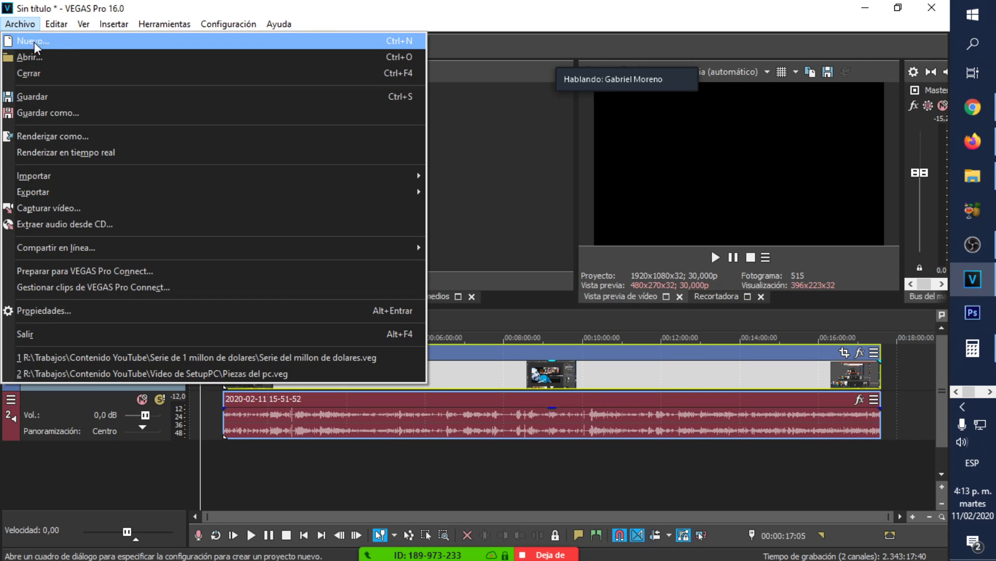
{"action": "left_click", "coordinate": [395, 474]}
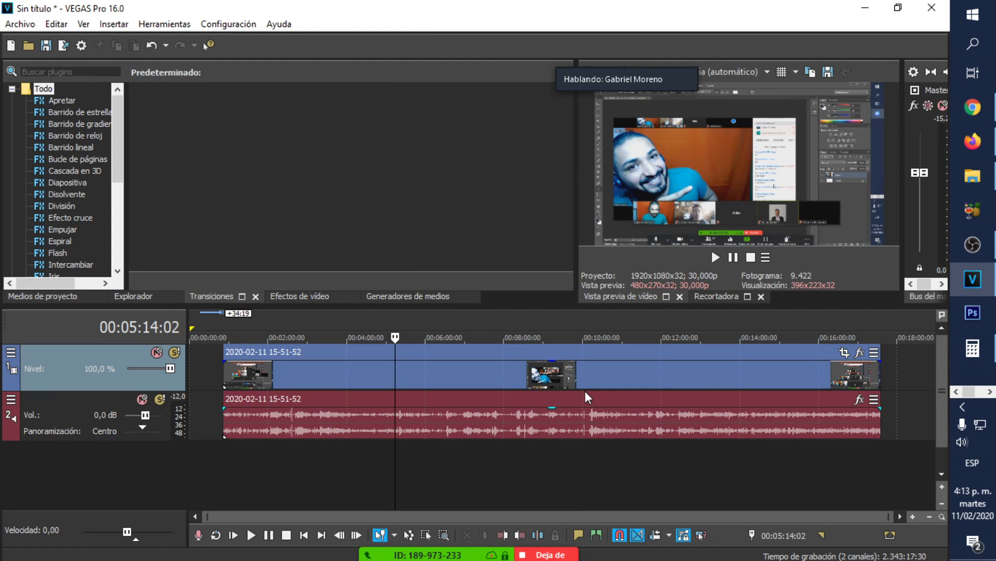
{"action": "left_click_drag", "start_coordinate": [589, 388], "coordinate": [616, 373]}
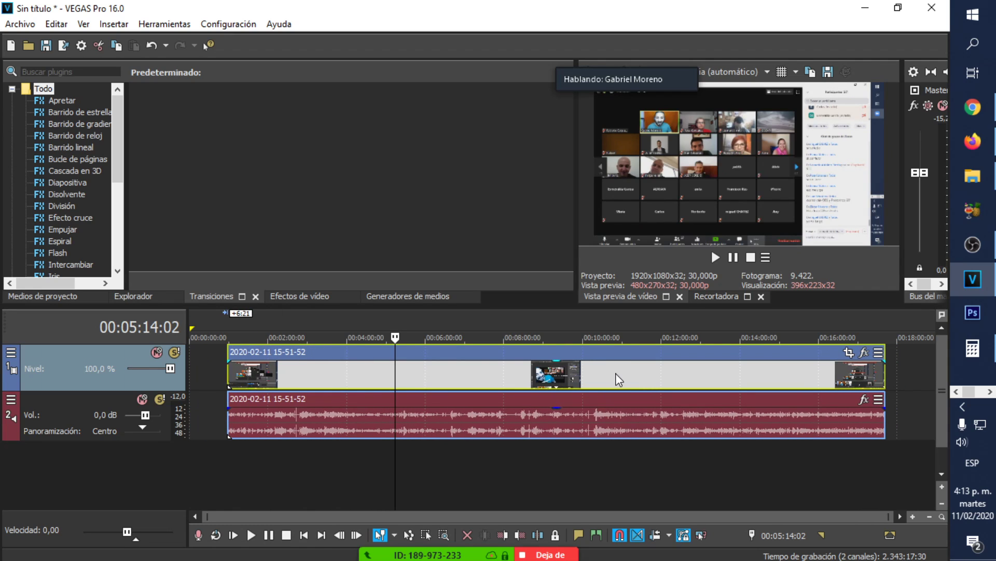
Scrub through the recording's last few minutes, checking preview frames between about 00:14:57 and 00:16:23
{"action": "left_click", "coordinate": [859, 458]}
{"action": "left_click", "coordinate": [834, 456]}
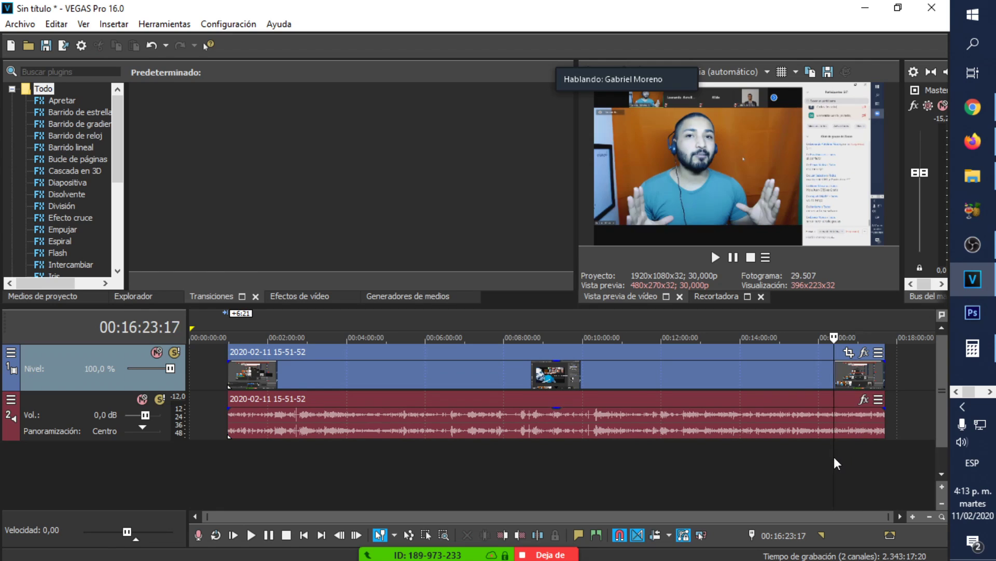
{"action": "left_click", "coordinate": [804, 459]}
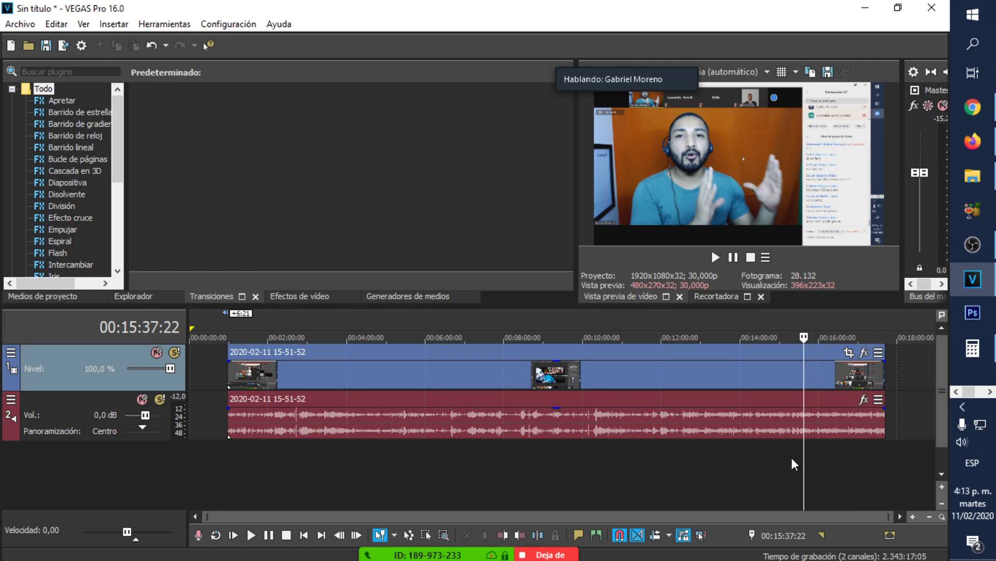
{"action": "left_click", "coordinate": [792, 457]}
{"action": "left_click", "coordinate": [780, 445]}
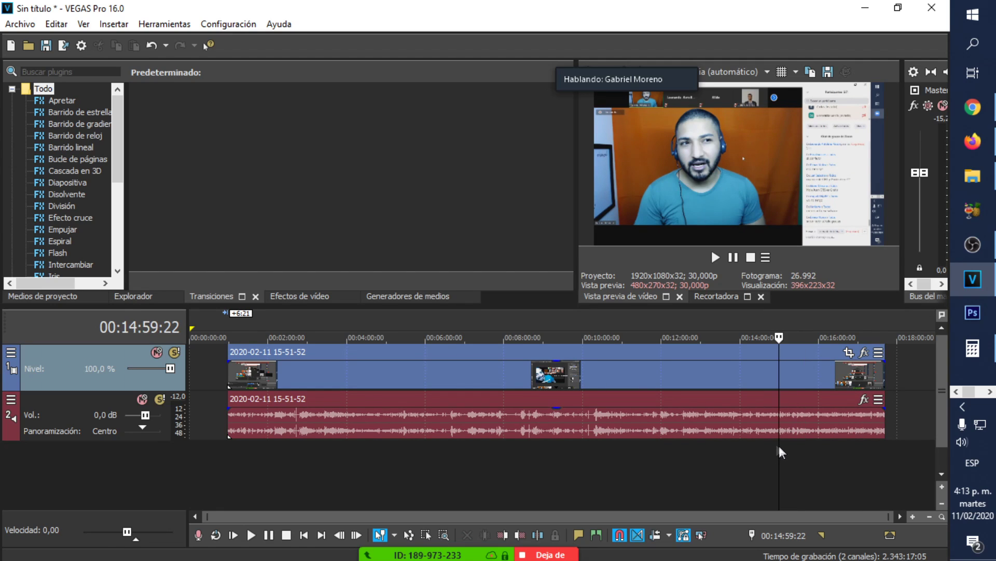
{"action": "left_click", "coordinate": [757, 441]}
{"action": "left_click", "coordinate": [777, 444]}
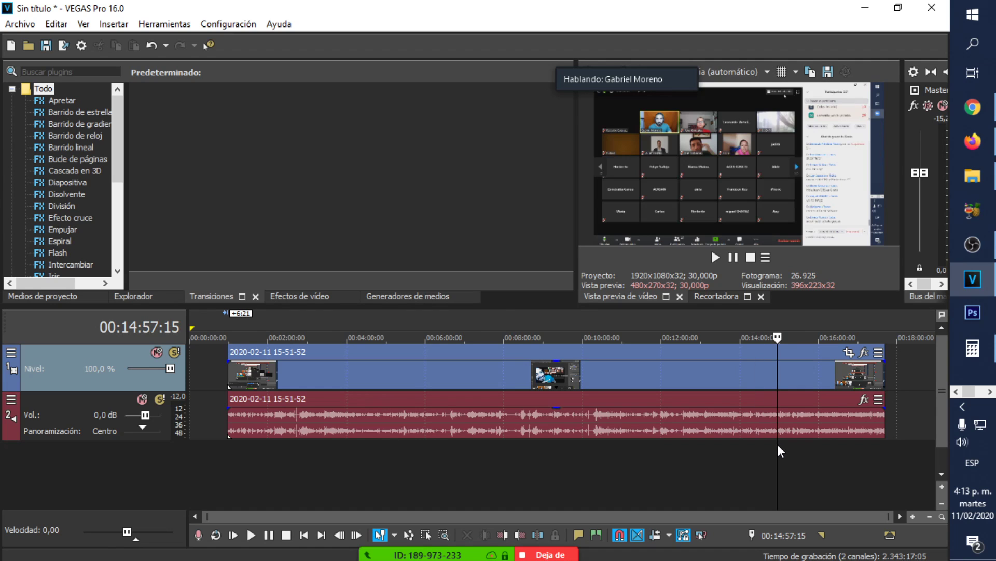
{"action": "left_click", "coordinate": [786, 442]}
Play the recording from several points between about 00:15:15 and 00:15:52 to check its picture and sound
{"action": "key", "text": "space"}
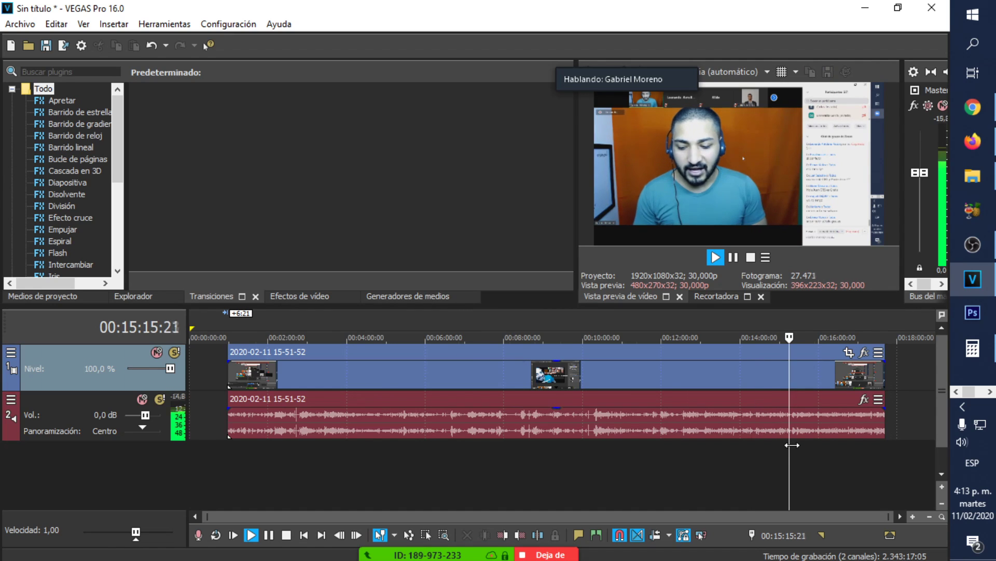
{"action": "scroll", "coordinate": [774, 444], "scroll_direction": "up", "scroll_amount": 5}
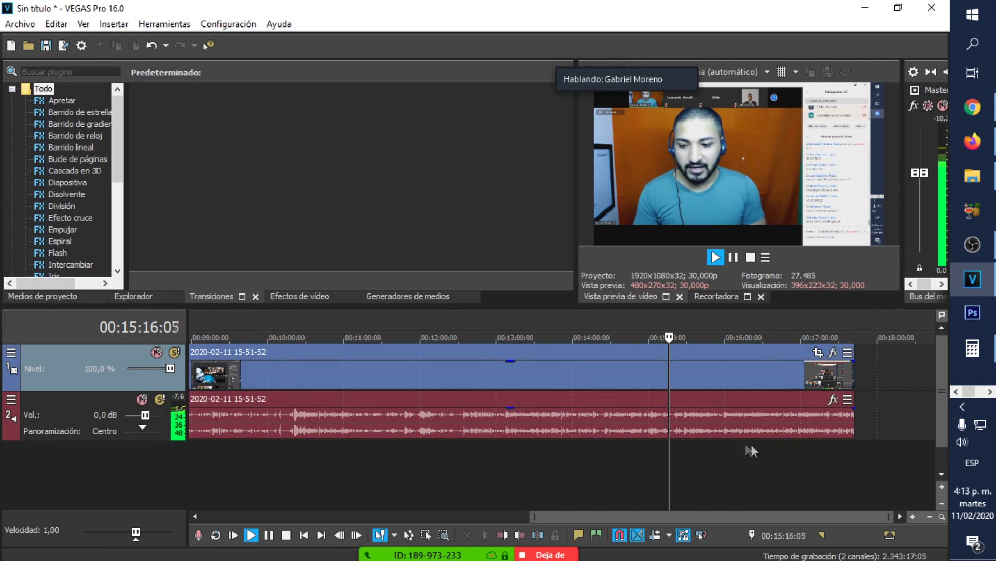
{"action": "left_click", "coordinate": [582, 445]}
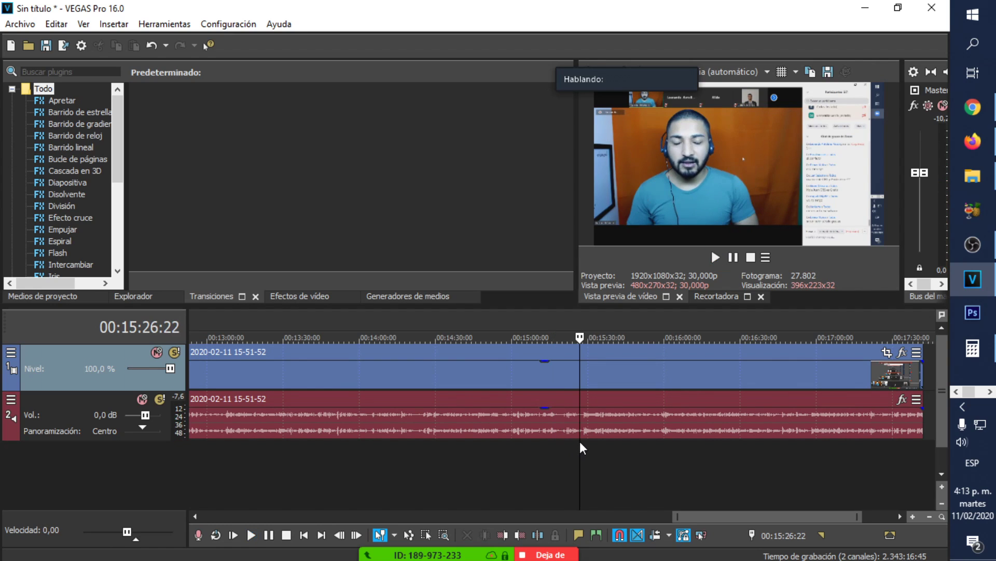
{"action": "left_click", "coordinate": [645, 453]}
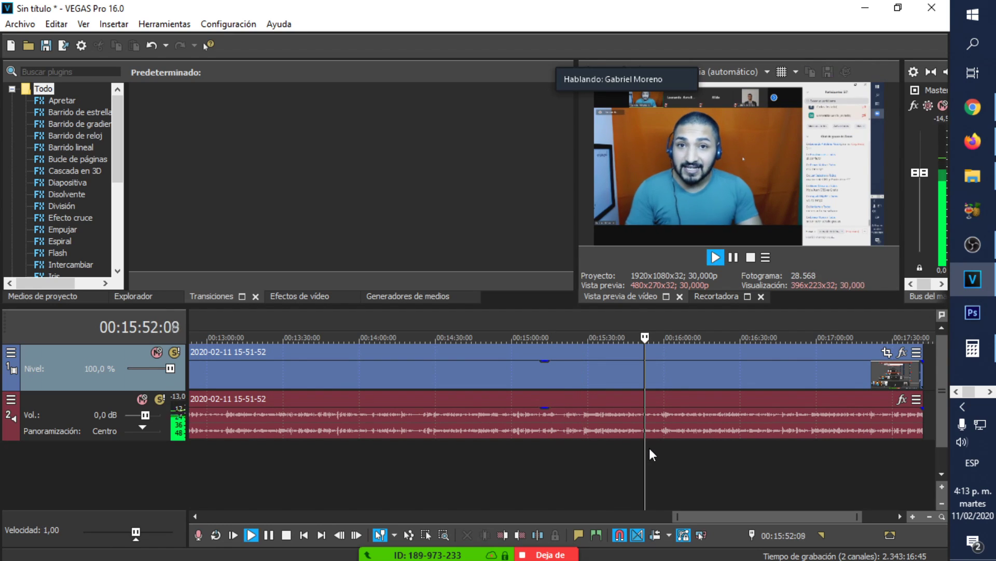
{"action": "left_click", "coordinate": [637, 453]}
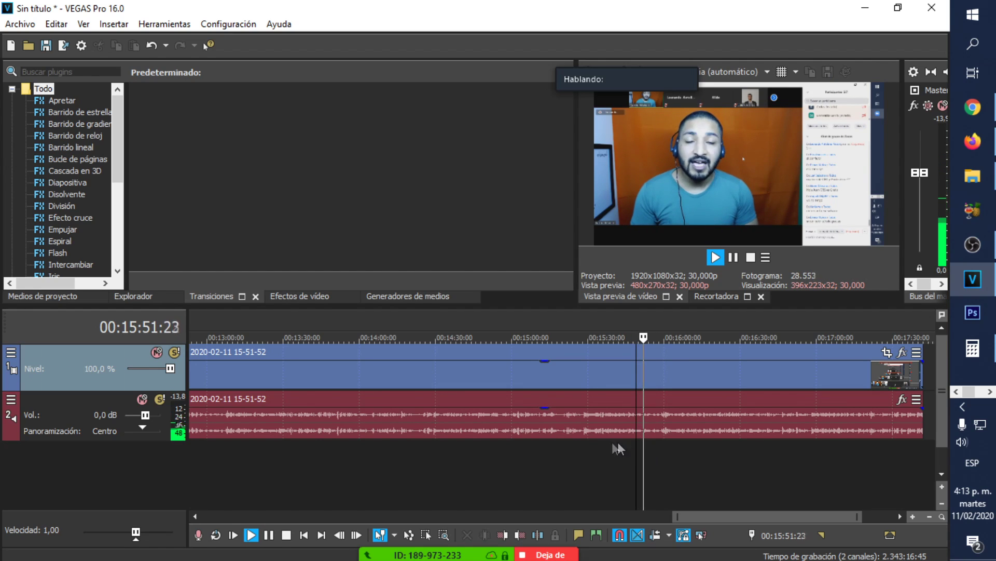
{"action": "left_click", "coordinate": [597, 449]}
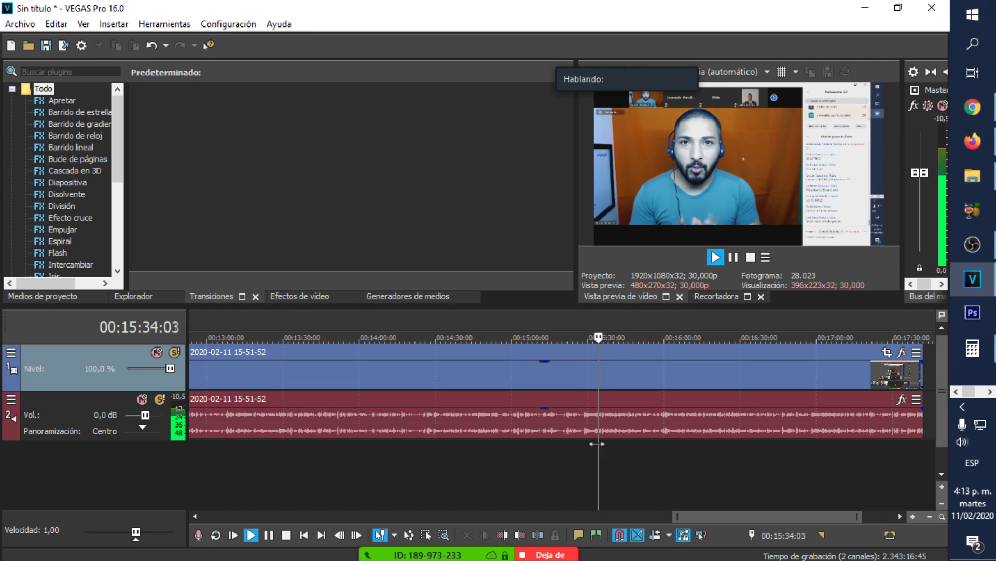
{"action": "key", "text": "space"}
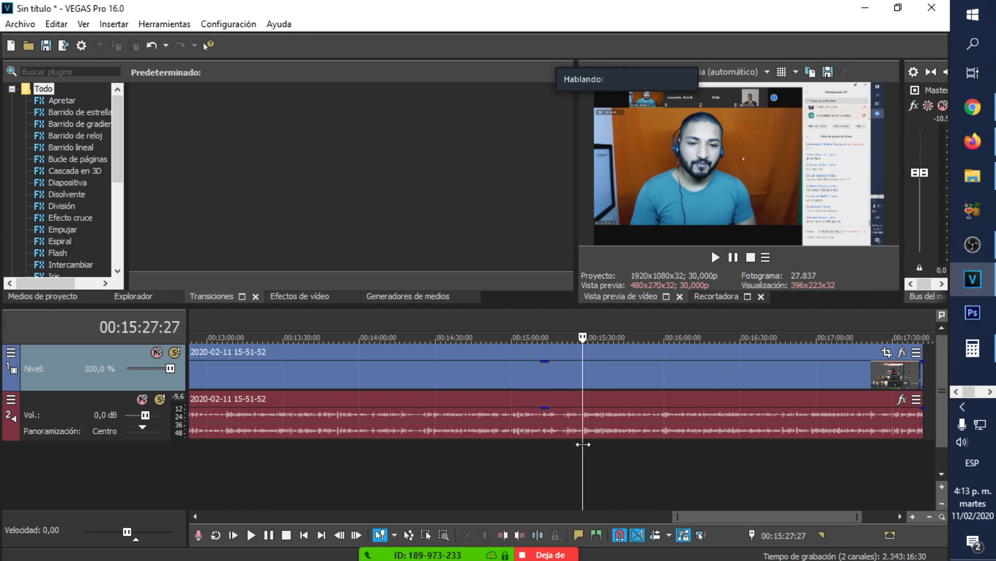
Replay the recording from 00:15:27:27 for a few seconds and stop playback
{"action": "scroll", "coordinate": [583, 444], "scroll_direction": "up", "scroll_amount": 4}
{"action": "key", "text": "space"}
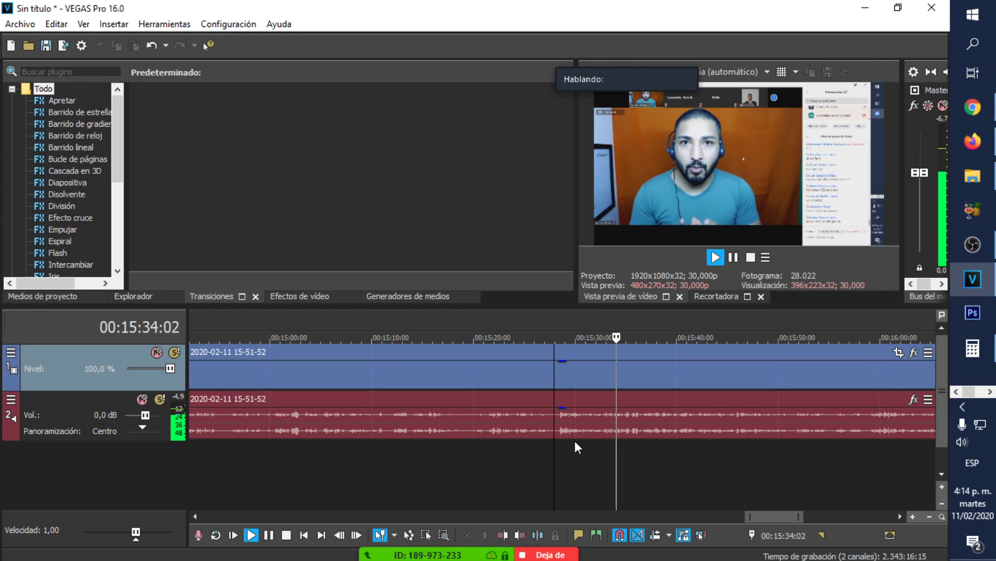
{"action": "scroll", "coordinate": [575, 440], "scroll_direction": "down", "scroll_amount": 2}
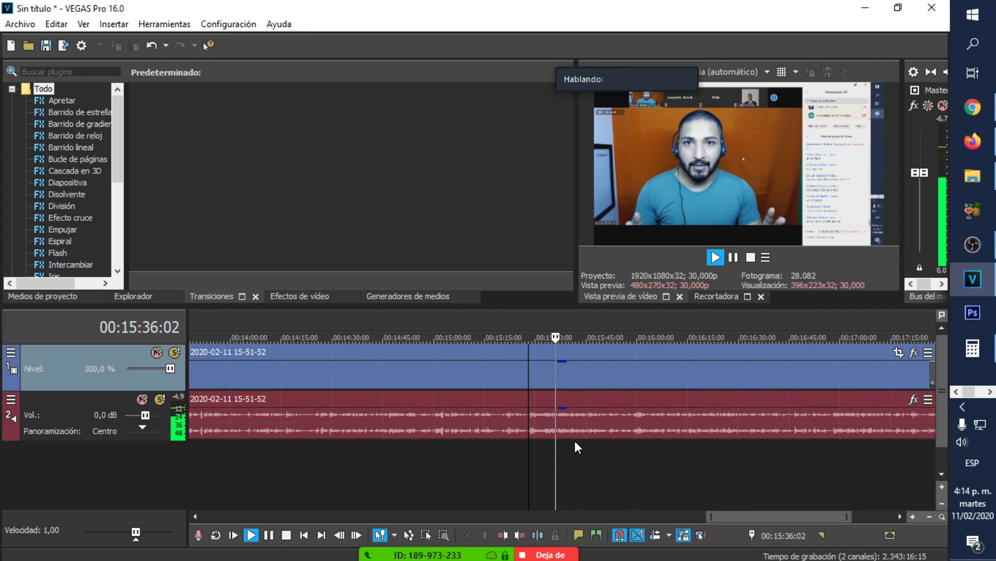
{"action": "key", "text": "space"}
{"action": "scroll", "coordinate": [512, 471], "scroll_direction": "up", "scroll_amount": 1}
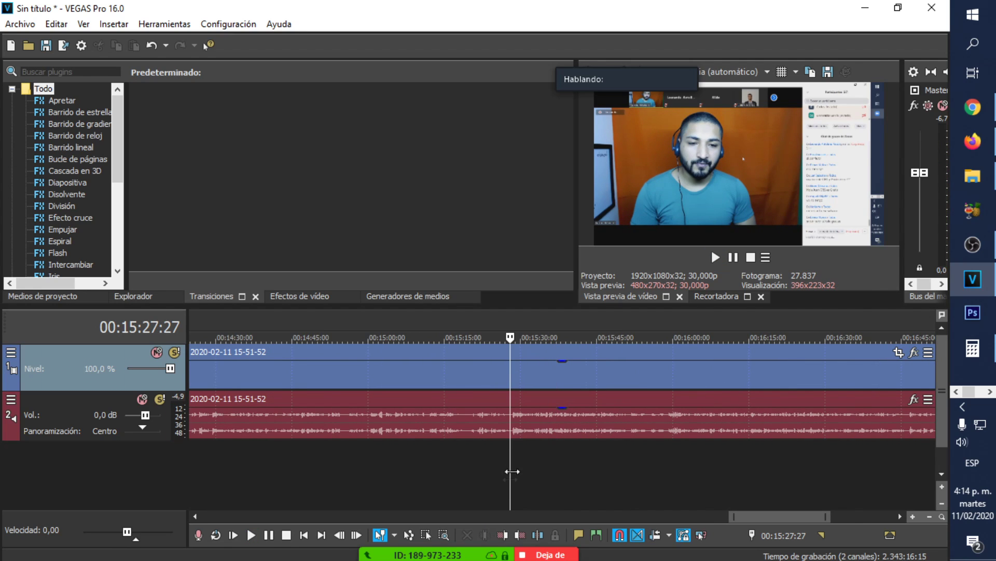
Start a new share of the whole screen in the Zoom meeting with computer sound included
{"action": "mouse_move", "coordinate": [532, 552]}
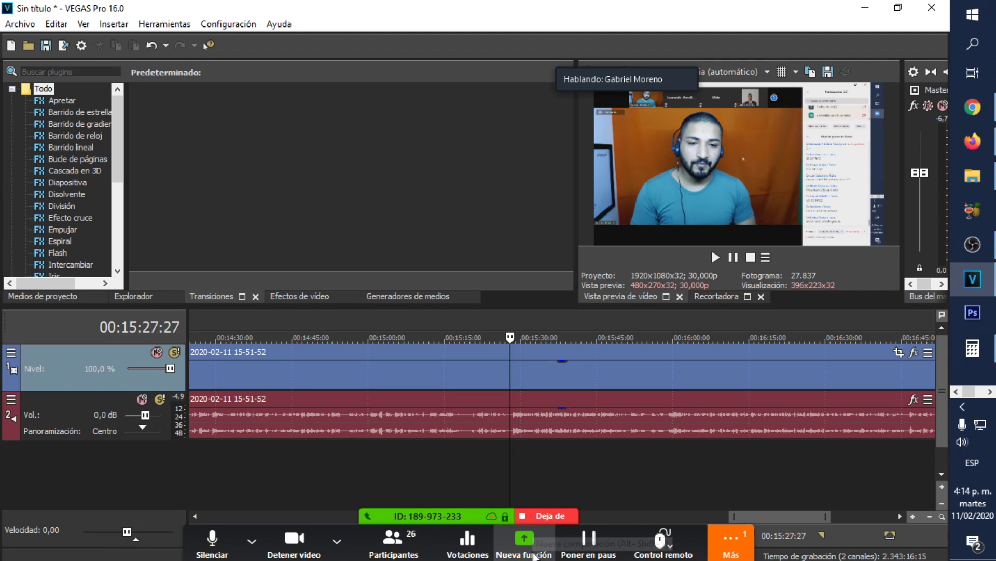
{"action": "left_click", "coordinate": [524, 542]}
{"action": "left_click", "coordinate": [128, 489]}
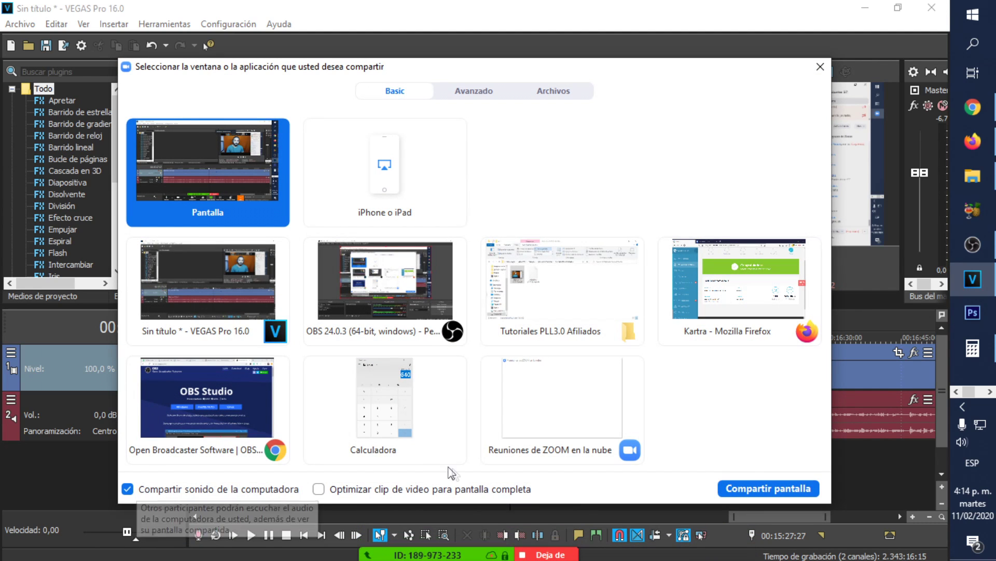
{"action": "left_click", "coordinate": [747, 489]}
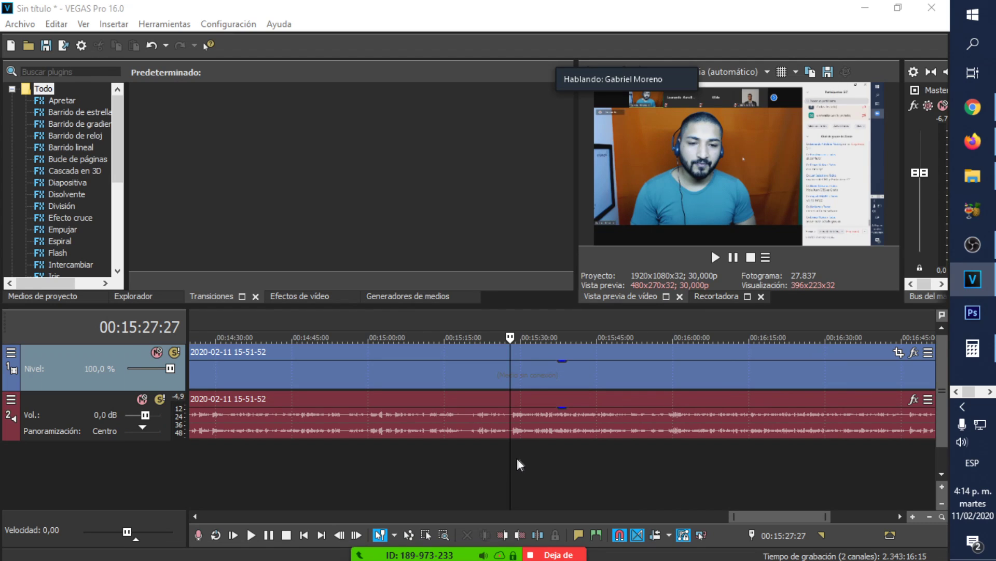
Play the recording from 00:15:27:27 and again from just before 00:16:00 to check its sound
{"action": "key", "text": "space"}
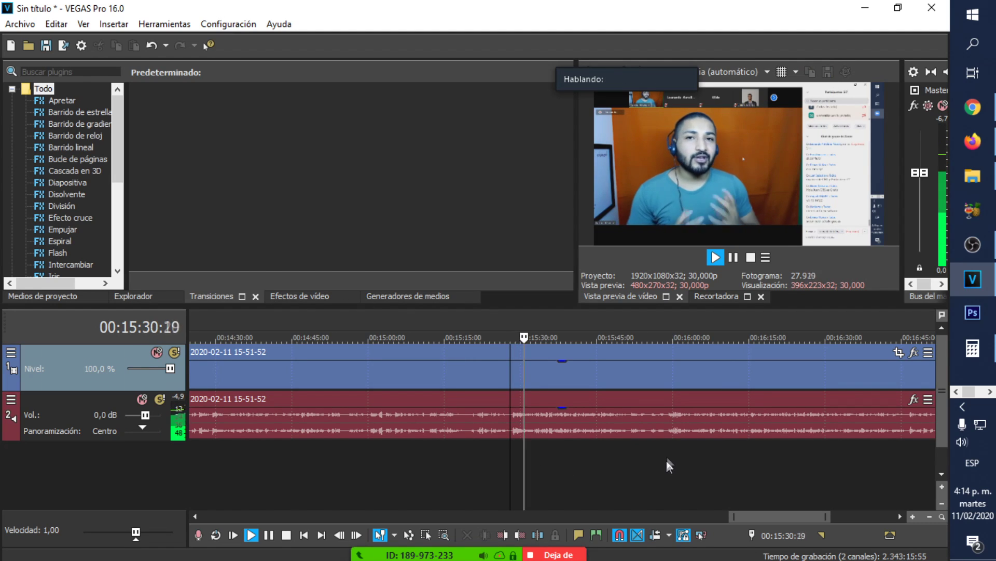
{"action": "key", "text": "space"}
{"action": "left_click", "coordinate": [668, 440]}
{"action": "key", "text": "space"}
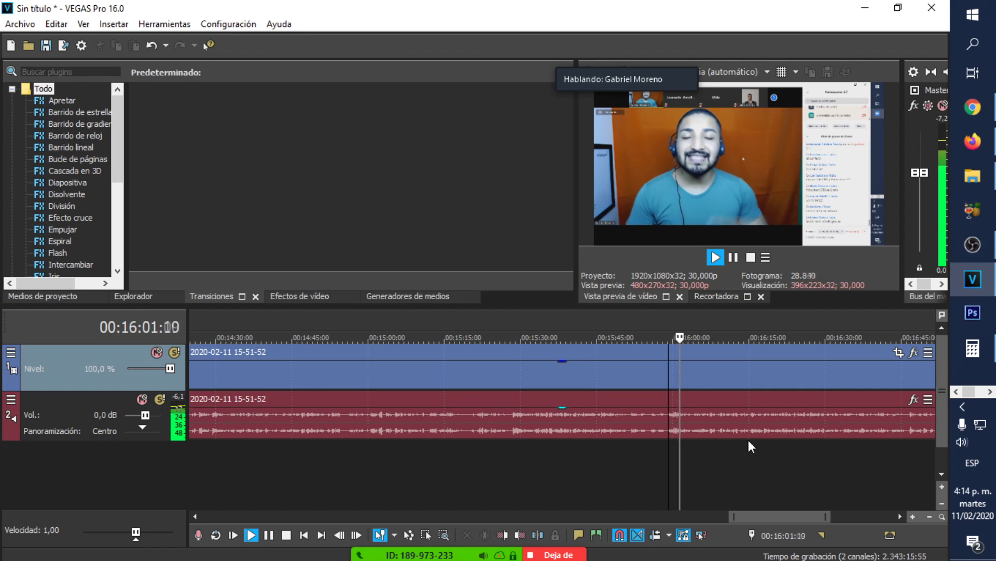
Split the recording's video and audio at 00:15:28:03 and move the second part about 18 seconds later
{"action": "left_click", "coordinate": [511, 431]}
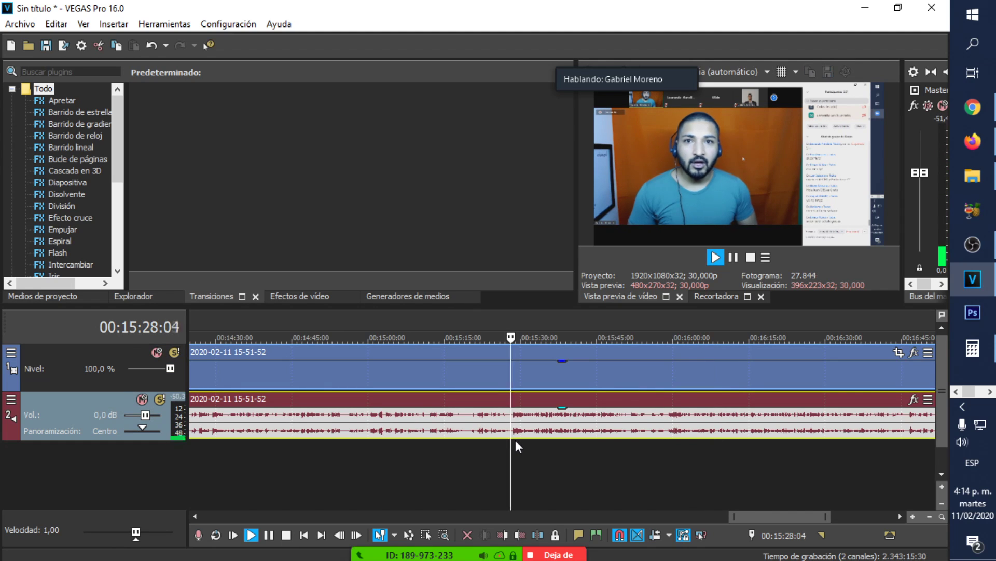
{"action": "key", "text": "space"}
{"action": "right_click", "coordinate": [529, 430]}
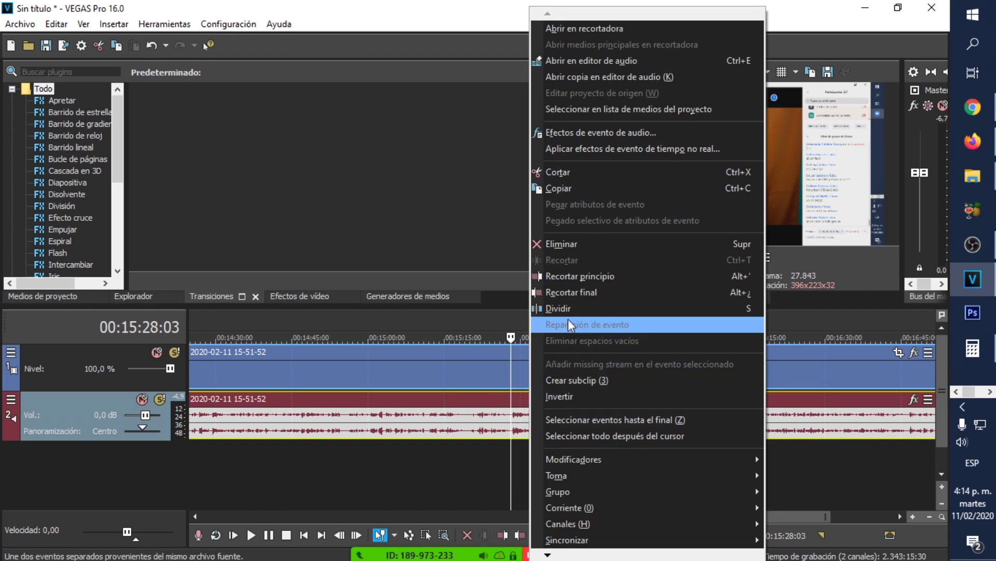
{"action": "left_click", "coordinate": [560, 308]}
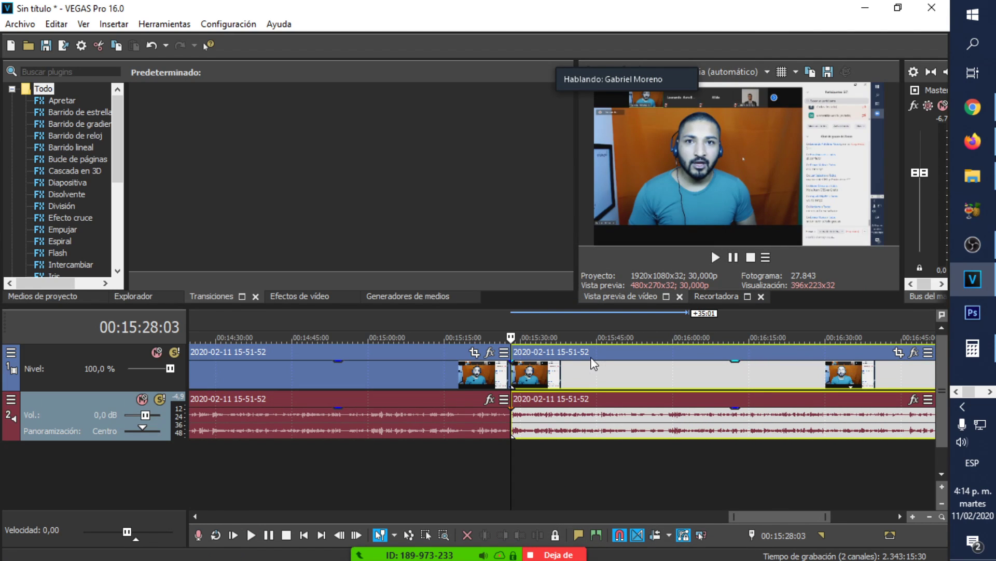
{"action": "left_click_drag", "start_coordinate": [593, 363], "coordinate": [684, 362]}
Play the separated last part from several points between about 00:16:05 and 00:16:27 to find where the intro passage ends
{"action": "scroll", "coordinate": [478, 451], "scroll_direction": "down", "scroll_amount": 5}
{"action": "scroll", "coordinate": [607, 422], "scroll_direction": "up", "scroll_amount": 3}
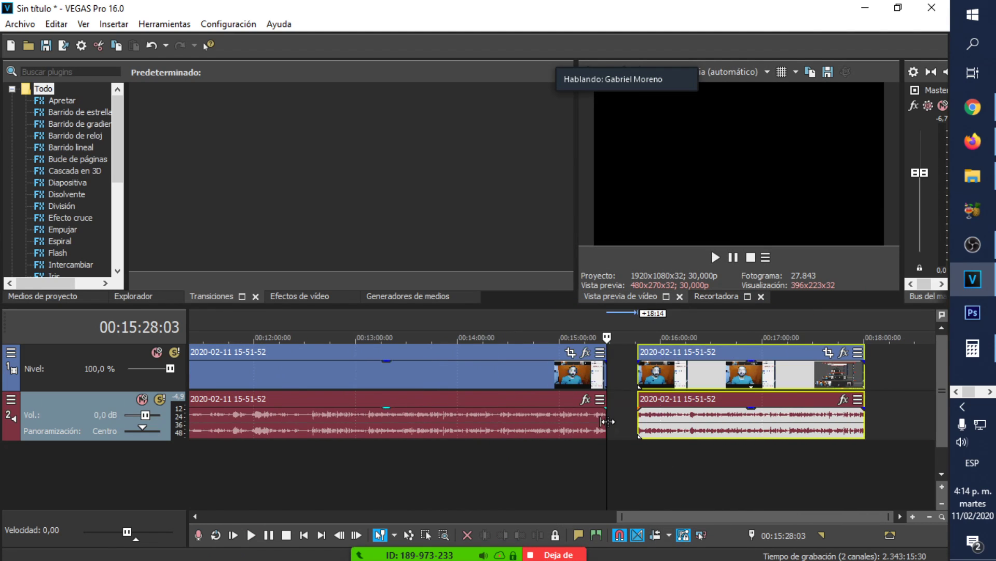
{"action": "left_click", "coordinate": [670, 459]}
{"action": "scroll", "coordinate": [681, 452], "scroll_direction": "up", "scroll_amount": 3}
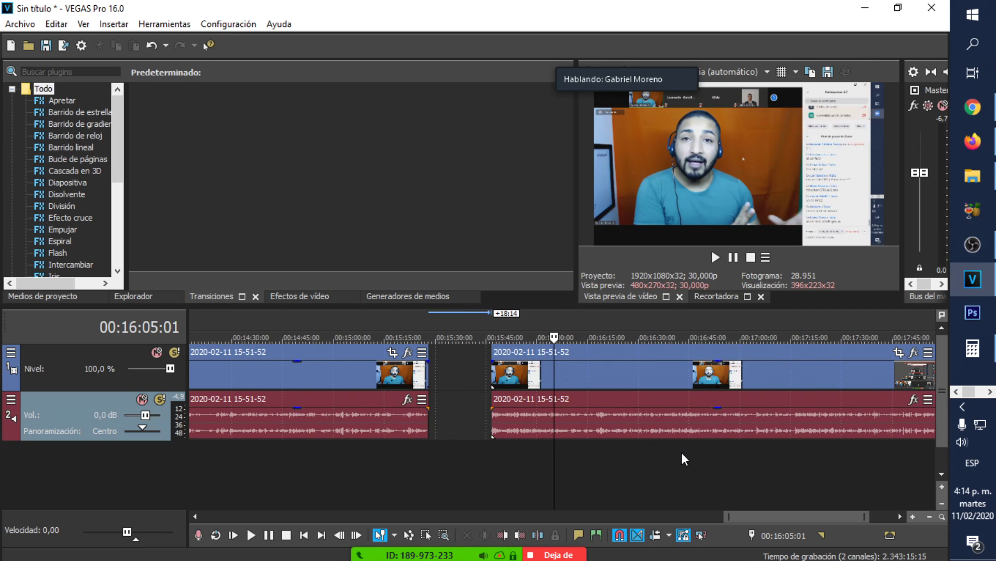
{"action": "left_click", "coordinate": [609, 446]}
{"action": "key", "text": "space"}
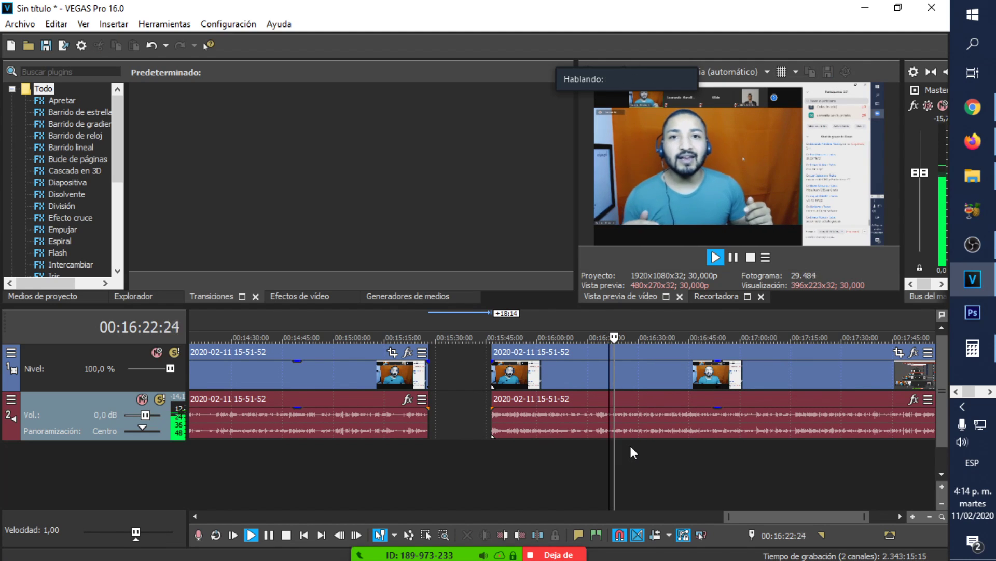
{"action": "scroll", "coordinate": [638, 444], "scroll_direction": "up", "scroll_amount": 1}
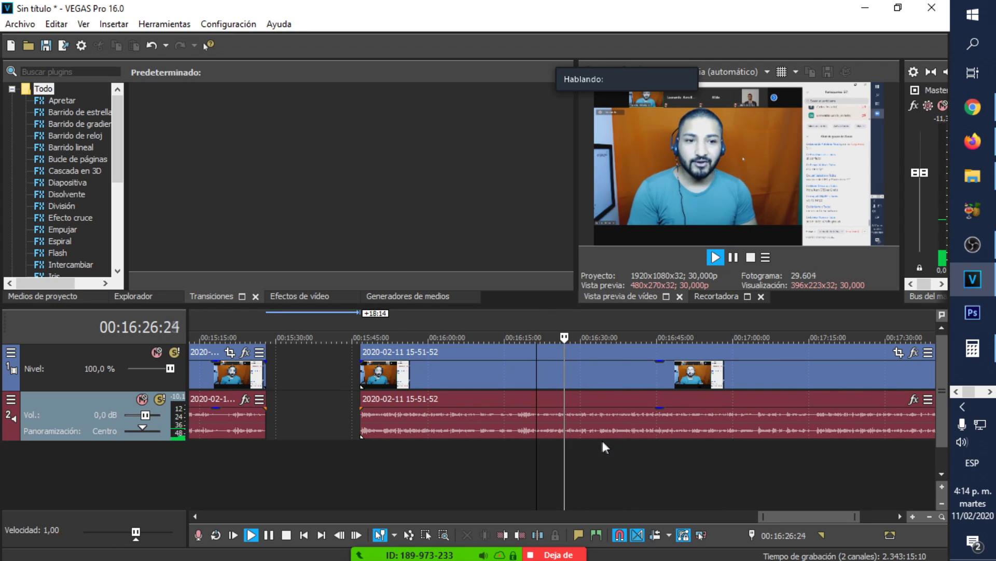
{"action": "left_click", "coordinate": [563, 442]}
{"action": "scroll", "coordinate": [569, 442], "scroll_direction": "up", "scroll_amount": 1}
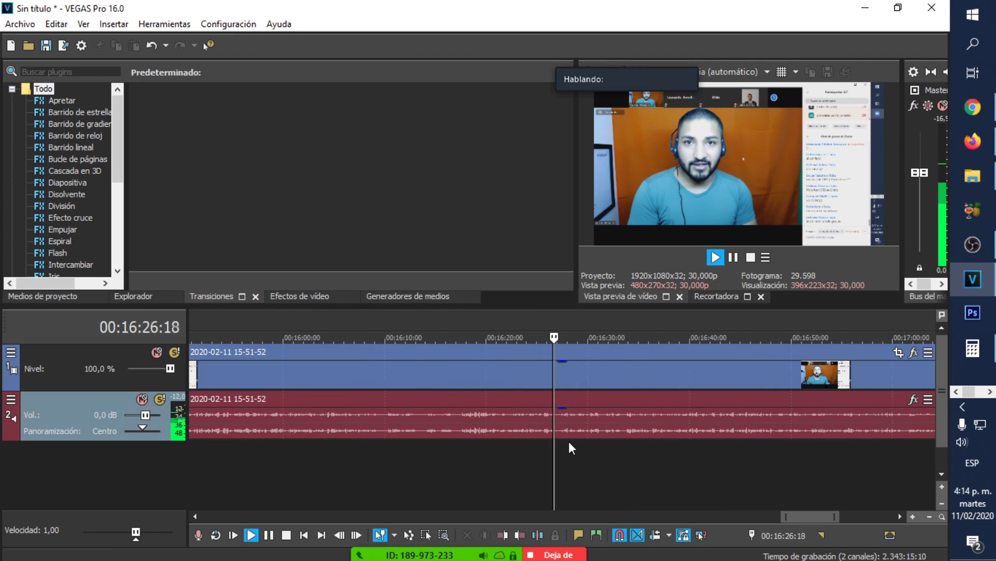
{"action": "left_click", "coordinate": [542, 433]}
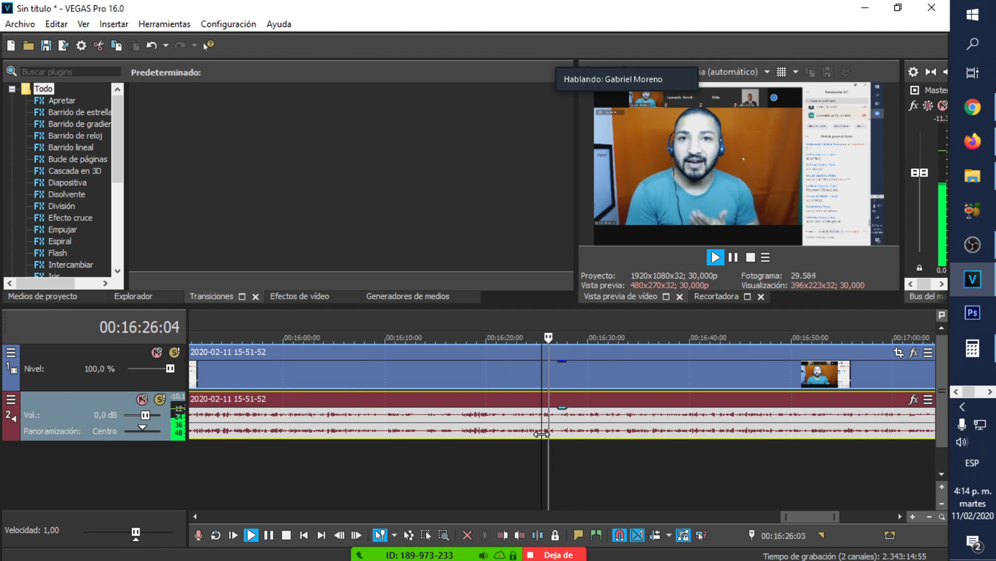
{"action": "left_click", "coordinate": [482, 438]}
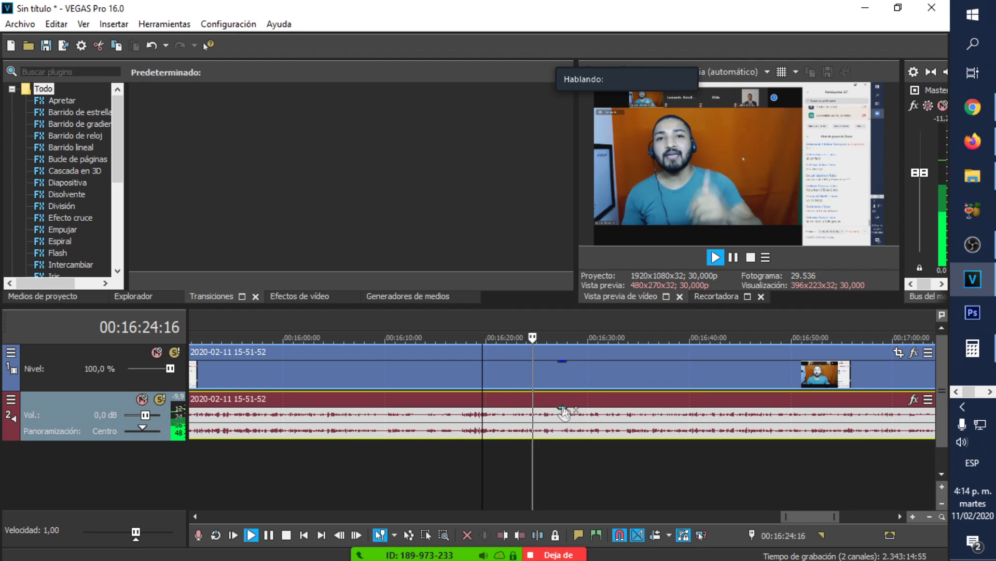
{"action": "key", "text": "space"}
Split the separated last part's video and audio at 00:16:26:27
{"action": "left_click", "coordinate": [554, 379]}
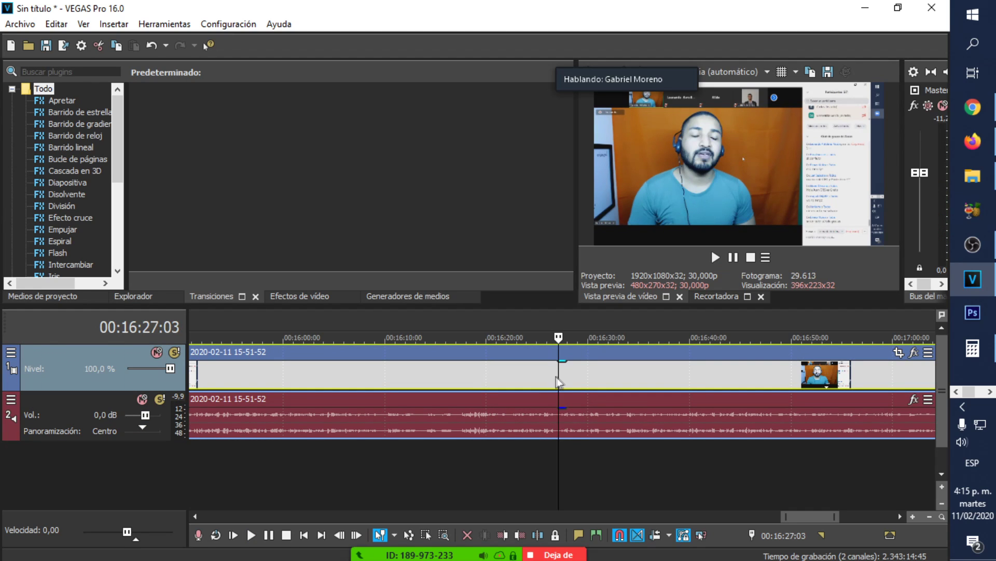
{"action": "left_click", "coordinate": [558, 382]}
{"action": "left_click", "coordinate": [557, 382]}
{"action": "right_click", "coordinate": [565, 378]}
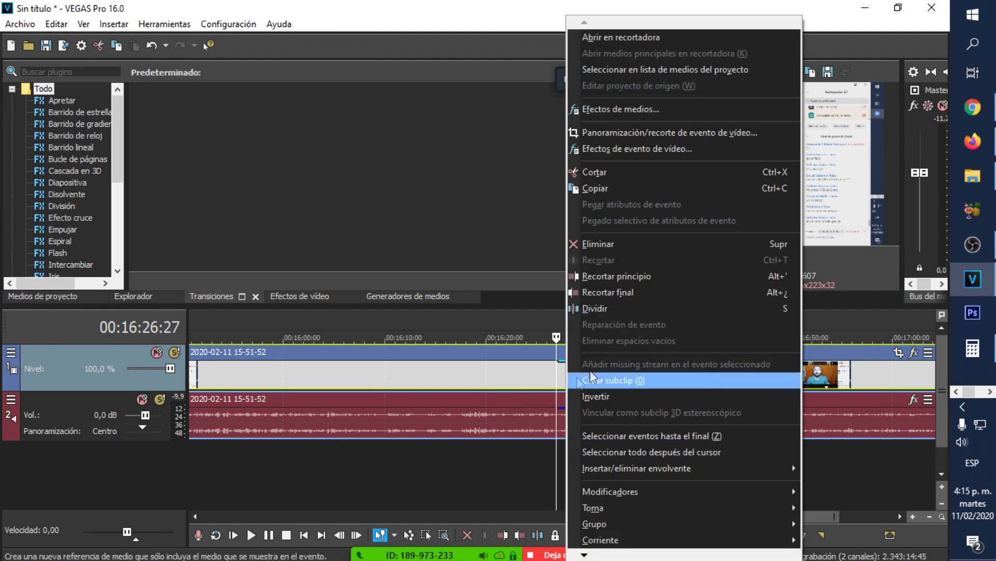
{"action": "left_click", "coordinate": [602, 309]}
Move the piece between the two cuts to the very start of the timeline
{"action": "scroll", "coordinate": [475, 406], "scroll_direction": "down", "scroll_amount": 5}
{"action": "left_click_drag", "start_coordinate": [462, 387], "coordinate": [76, 379]}
{"action": "scroll", "coordinate": [269, 399], "scroll_direction": "down", "scroll_amount": 3}
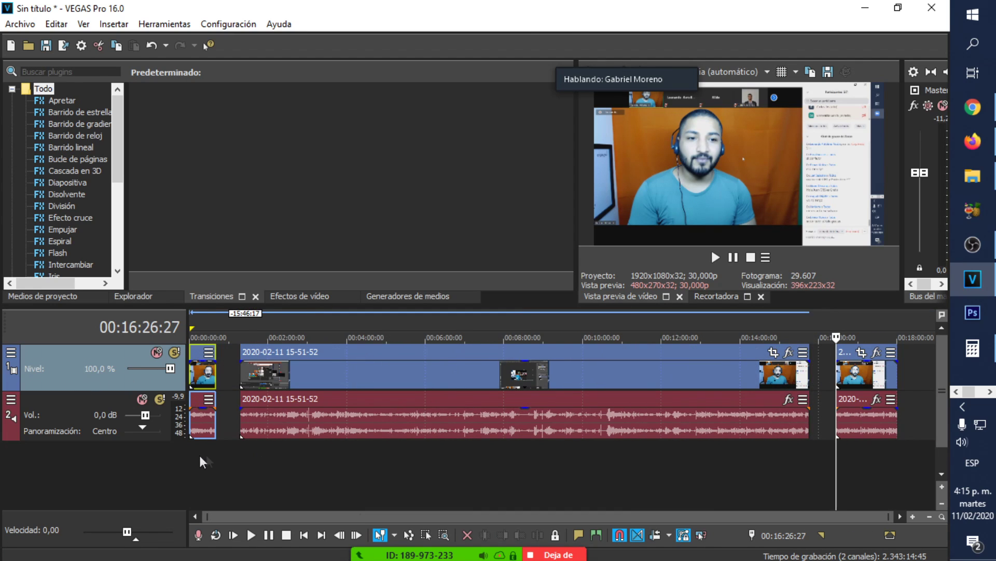
Move the main recording 32 seconds earlier, closer to the opening clip
{"action": "left_click", "coordinate": [196, 456]}
{"action": "scroll", "coordinate": [228, 446], "scroll_direction": "up", "scroll_amount": 5}
{"action": "left_click", "coordinate": [472, 376]}
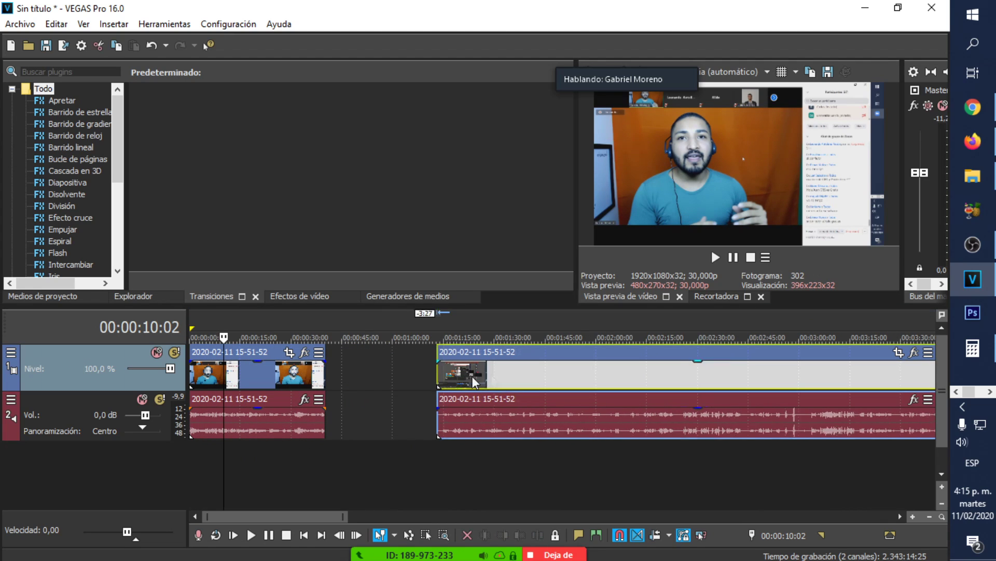
{"action": "left_click_drag", "start_coordinate": [472, 376], "coordinate": [373, 376]}
{"action": "scroll", "coordinate": [275, 465], "scroll_direction": "up", "scroll_amount": 2}
Play the opening clip from about 00:00:10 and check it up to the passage around 00:00:23
{"action": "key", "text": "space"}
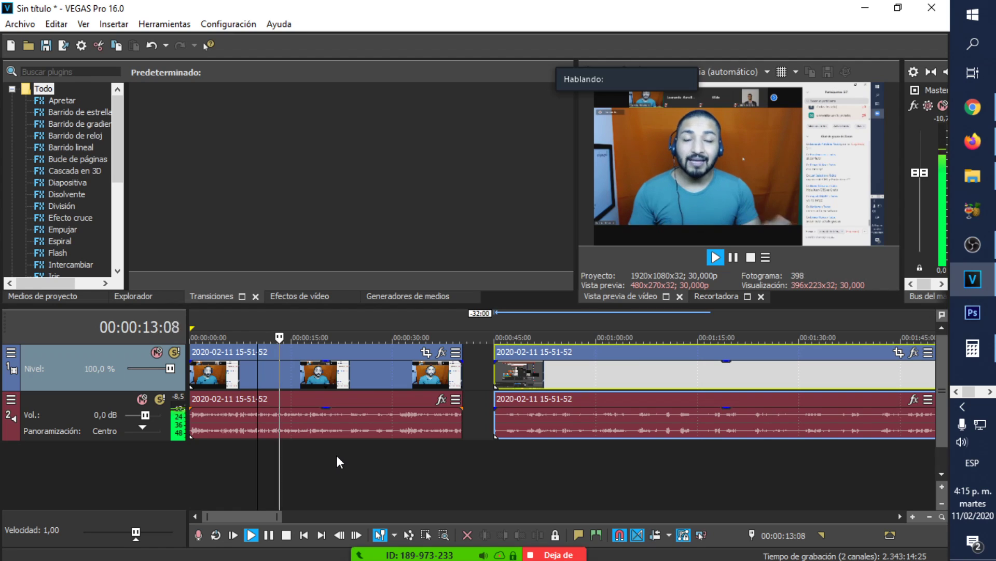
{"action": "scroll", "coordinate": [337, 455], "scroll_direction": "up", "scroll_amount": 1}
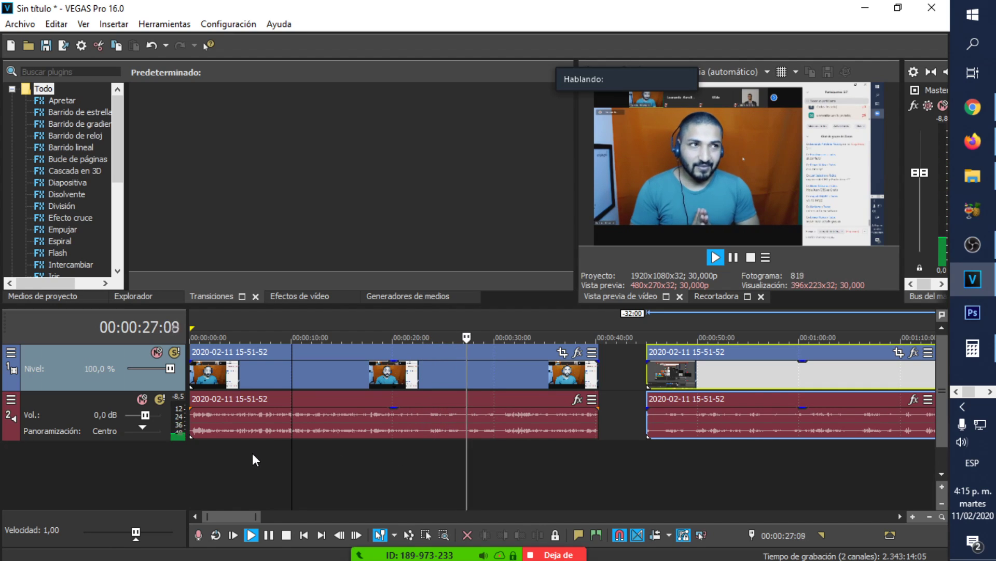
{"action": "left_click", "coordinate": [423, 433]}
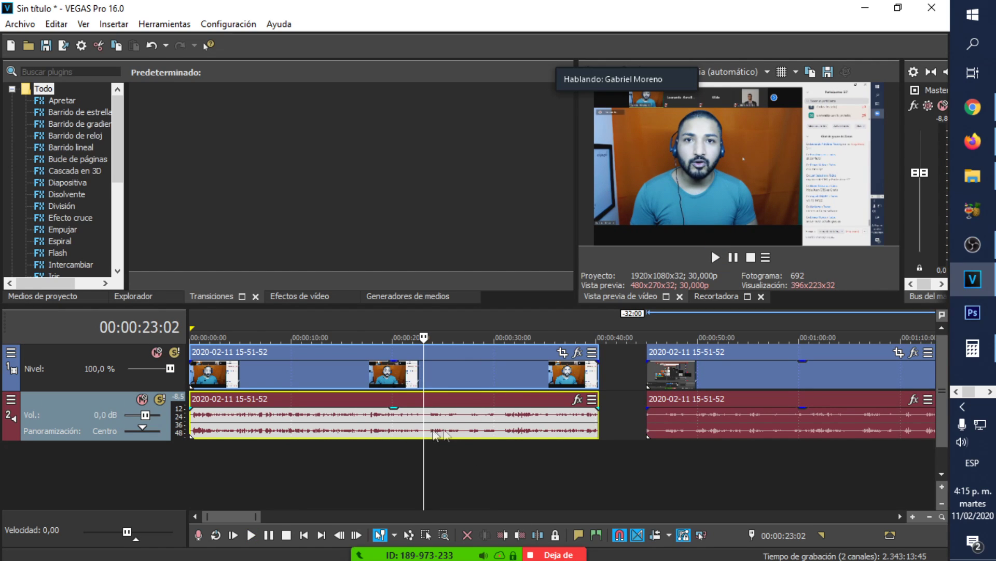
Crop the opening clip to the speaker's webcam picture with Pan/Crop, about 1,294 by 728, centred at X 681.3 and Y 547.3
{"action": "left_click", "coordinate": [565, 353]}
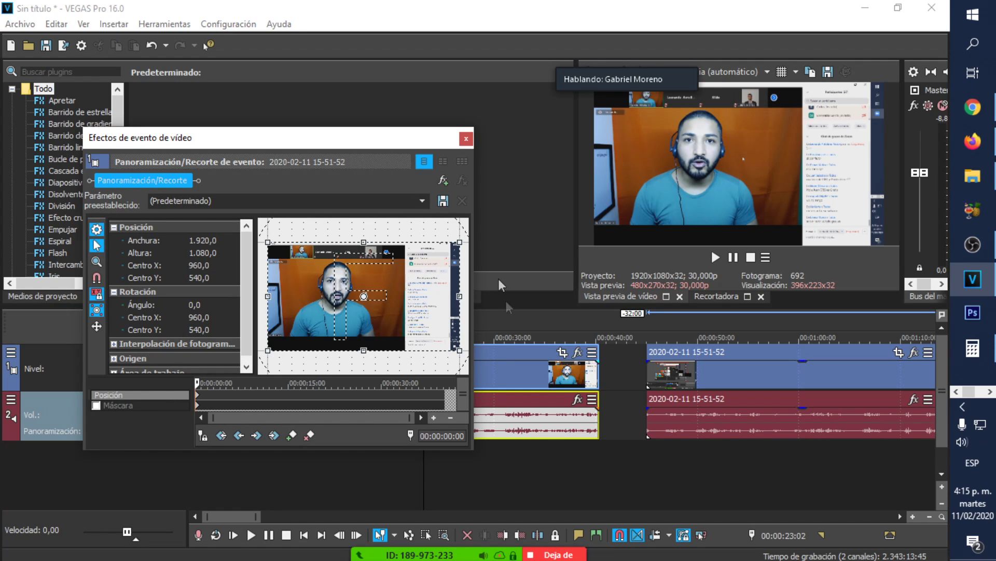
{"action": "key", "text": "Escape"}
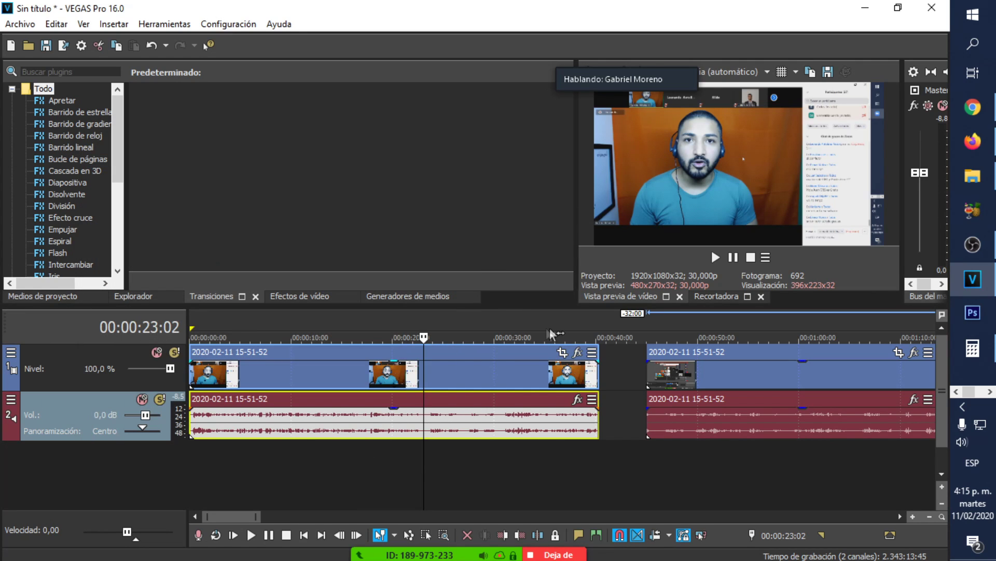
{"action": "left_click", "coordinate": [562, 353]}
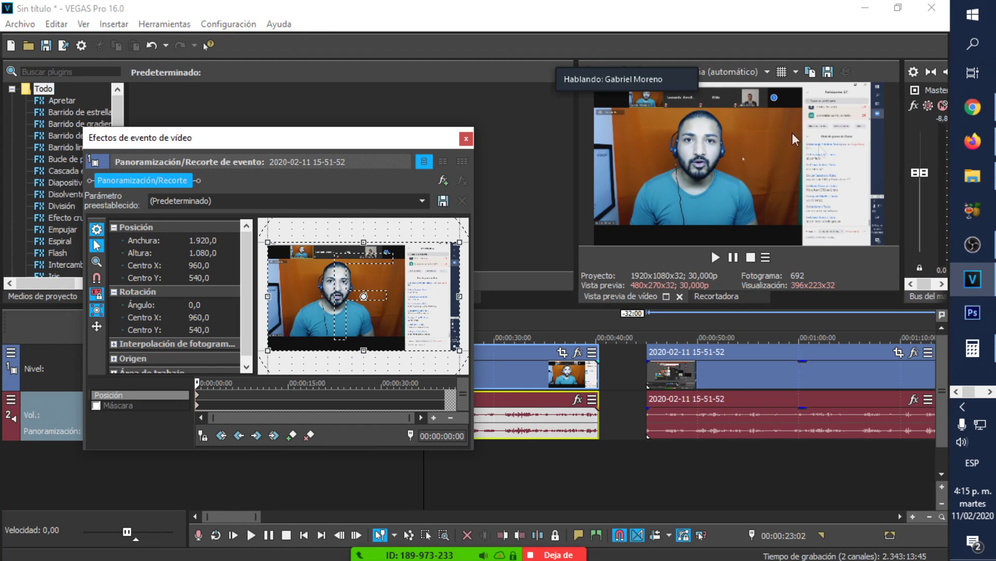
{"action": "left_click_drag", "start_coordinate": [462, 243], "coordinate": [426, 253]}
{"action": "left_click_drag", "start_coordinate": [386, 292], "coordinate": [359, 292]}
{"action": "left_click_drag", "start_coordinate": [397, 264], "coordinate": [401, 262]}
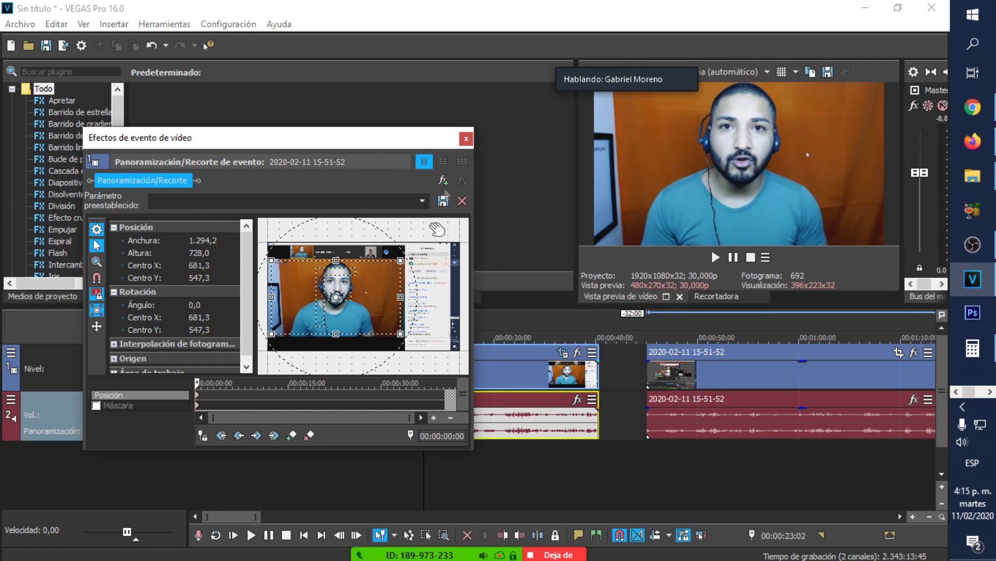
{"action": "left_click", "coordinate": [467, 139]}
Play the cropped opening clip from the start of the timeline to check the framing
{"action": "left_click", "coordinate": [191, 456]}
{"action": "key", "text": "space"}
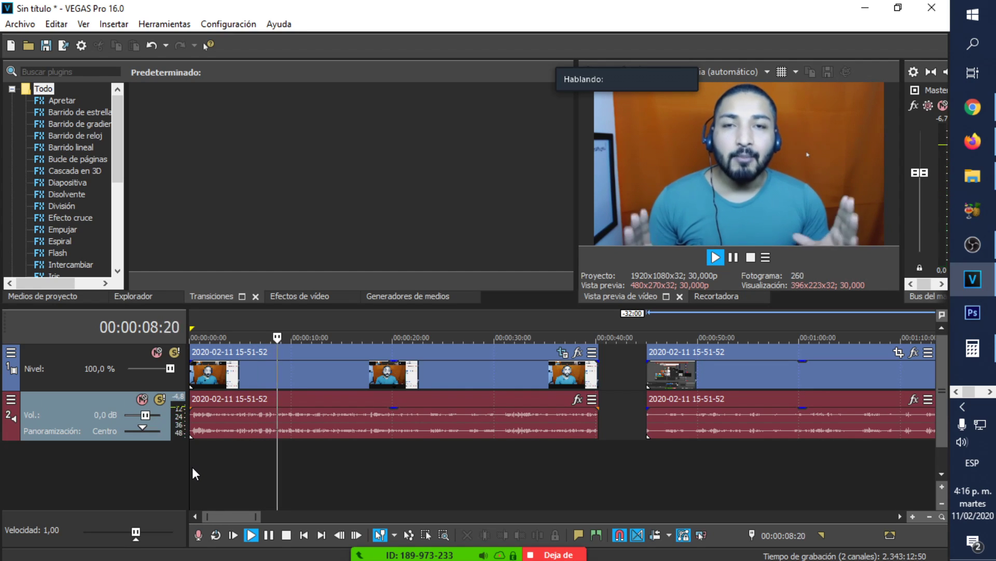
{"action": "key", "text": "space"}
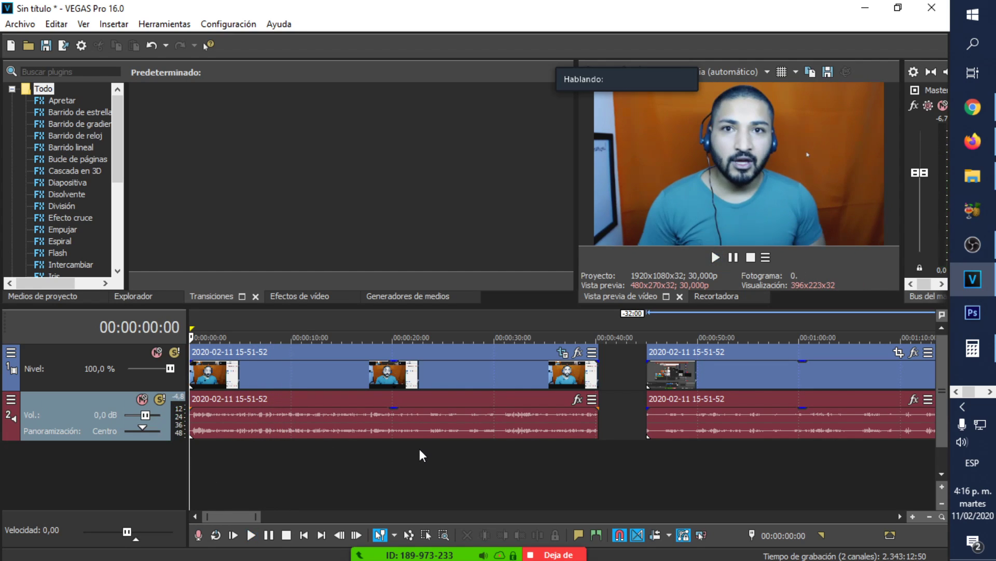
Preview the opening clip from 00:00:22:23 and split its video and audio at that point
{"action": "left_click", "coordinate": [422, 383]}
{"action": "key", "text": "space"}
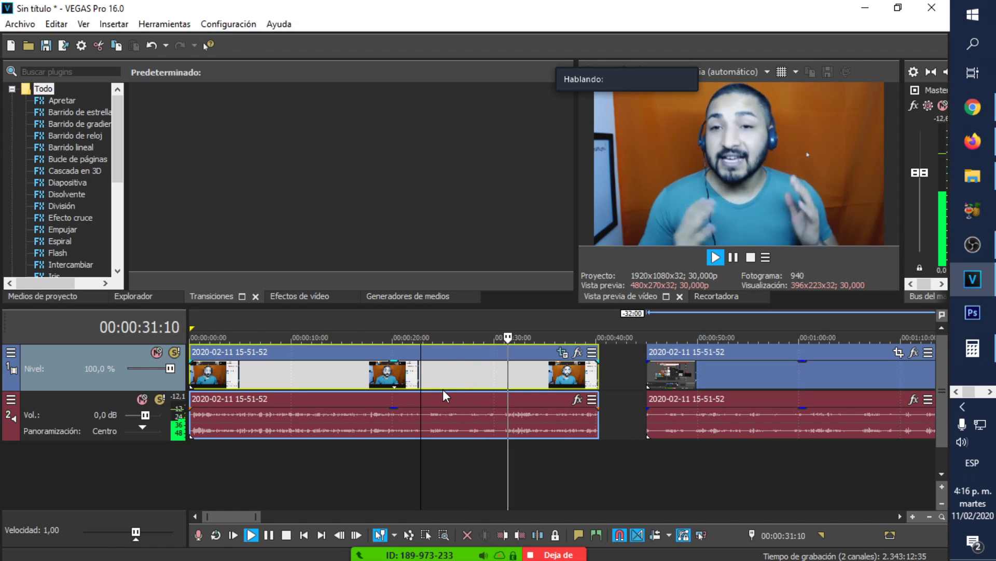
{"action": "key", "text": "space"}
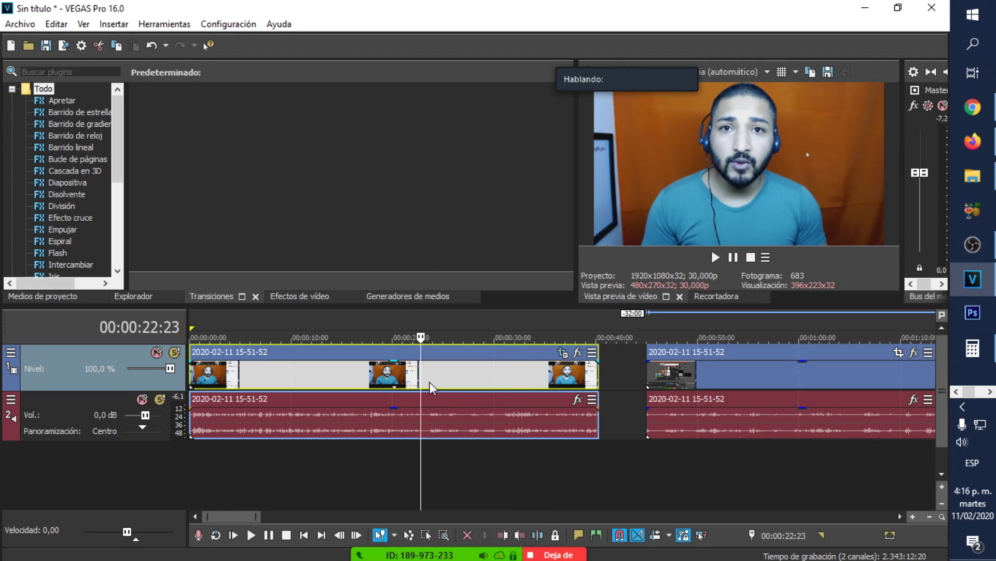
{"action": "right_click", "coordinate": [429, 382]}
{"action": "left_click", "coordinate": [463, 310]}
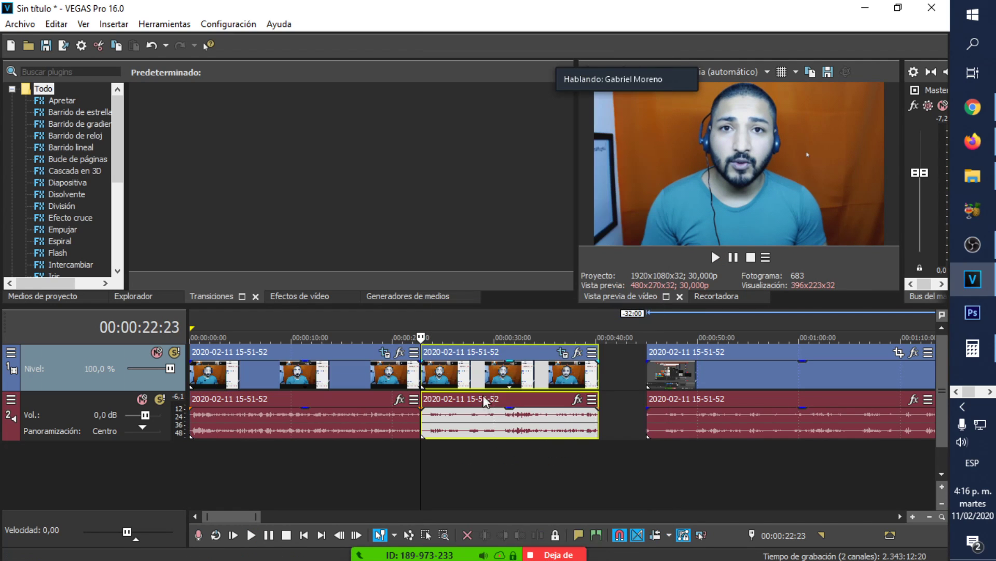
Find where speech resumes in the opening clip's second piece and trim the piece's beginning up to 00:00:31:02
{"action": "left_click", "coordinate": [503, 379]}
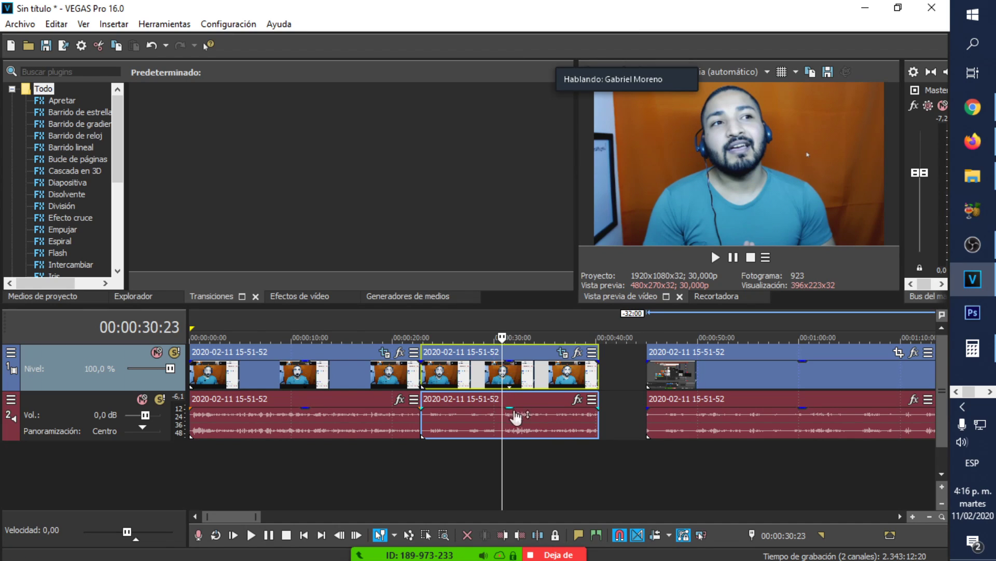
{"action": "key", "text": "space"}
{"action": "scroll", "coordinate": [516, 412], "scroll_direction": "up", "scroll_amount": 2}
{"action": "key", "text": "space"}
{"action": "left_click", "coordinate": [553, 374]}
{"action": "key", "text": "space"}
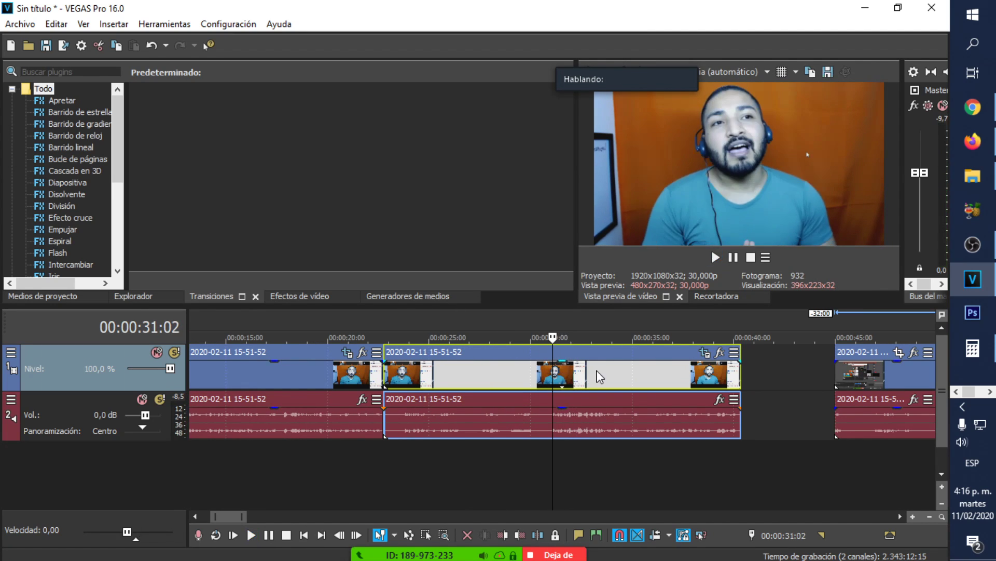
{"action": "right_click", "coordinate": [597, 373]}
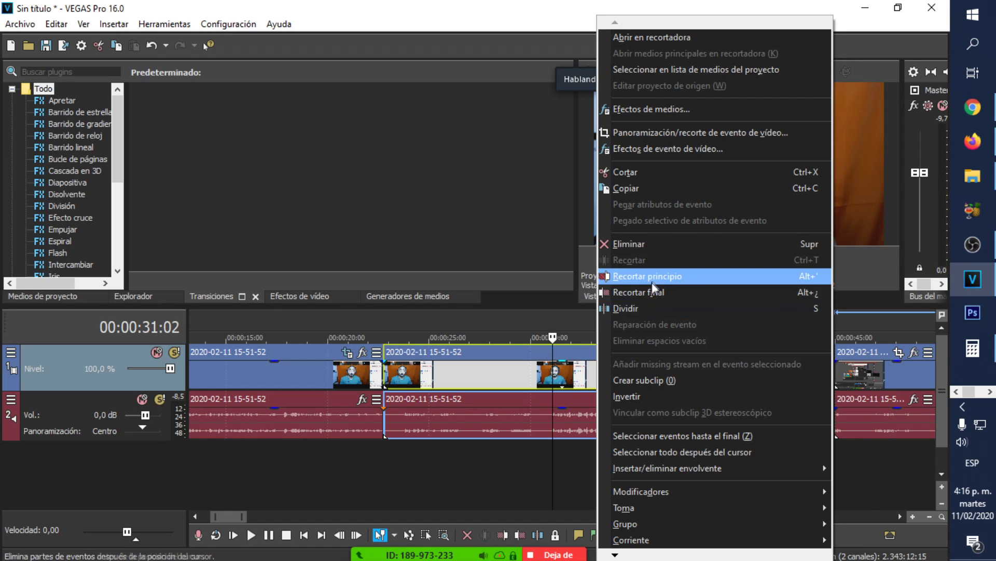
{"action": "left_click", "coordinate": [647, 275]}
Move the trimmed second piece 8:09 earlier so it sits directly against the first piece
{"action": "left_click_drag", "start_coordinate": [621, 394], "coordinate": [454, 377]}
{"action": "left_click", "coordinate": [350, 464]}
{"action": "scroll", "coordinate": [350, 465], "scroll_direction": "down", "scroll_amount": 2}
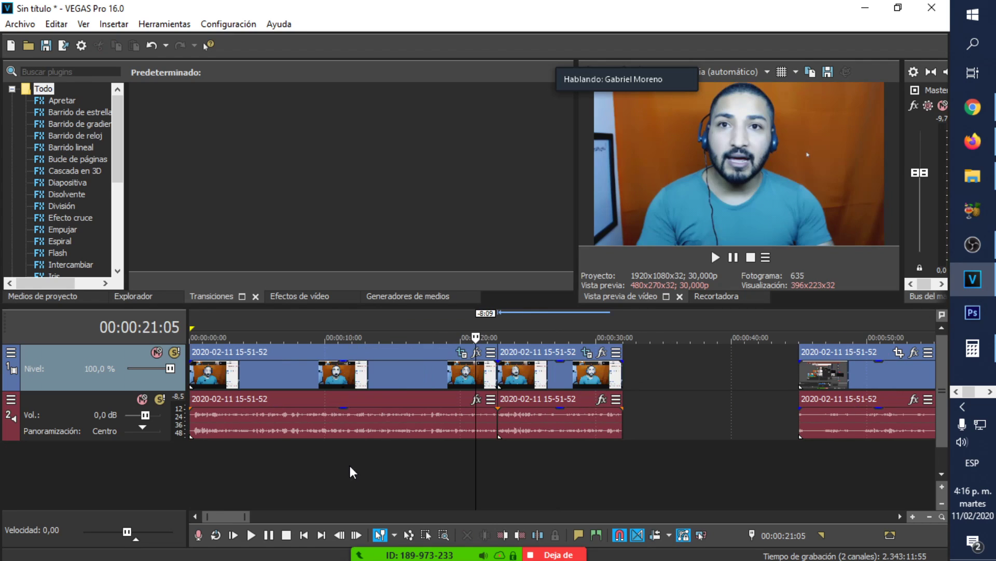
Play across the cut, then move the second piece aside and extend the first piece's end by about one second
{"action": "left_click", "coordinate": [450, 463]}
{"action": "left_click", "coordinate": [472, 456]}
{"action": "key", "text": "space"}
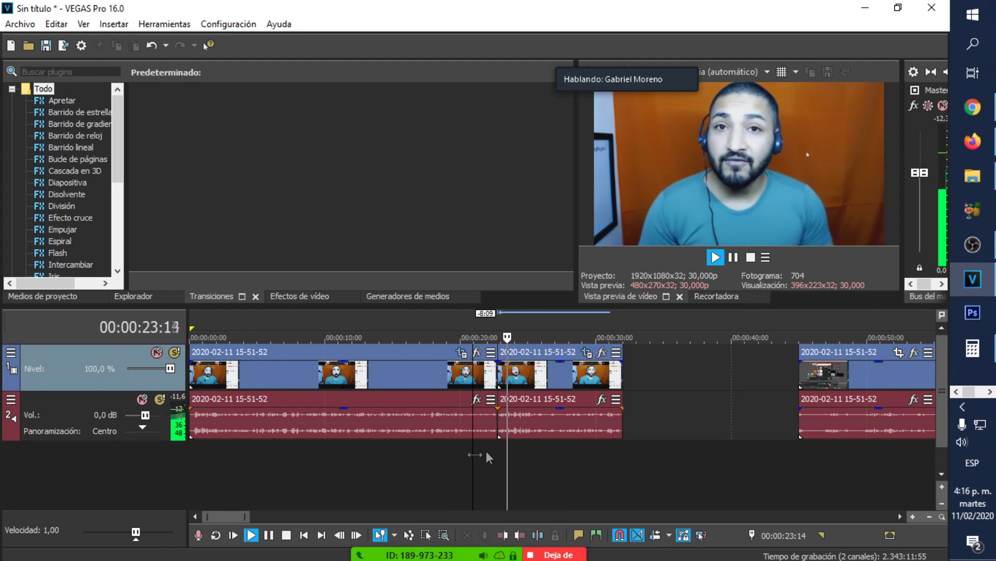
{"action": "scroll", "coordinate": [502, 443], "scroll_direction": "up", "scroll_amount": 2}
{"action": "key", "text": "space"}
{"action": "key", "text": "space"}
{"action": "left_click_drag", "start_coordinate": [564, 382], "coordinate": [646, 385]}
{"action": "scroll", "coordinate": [555, 420], "scroll_direction": "up", "scroll_amount": 2}
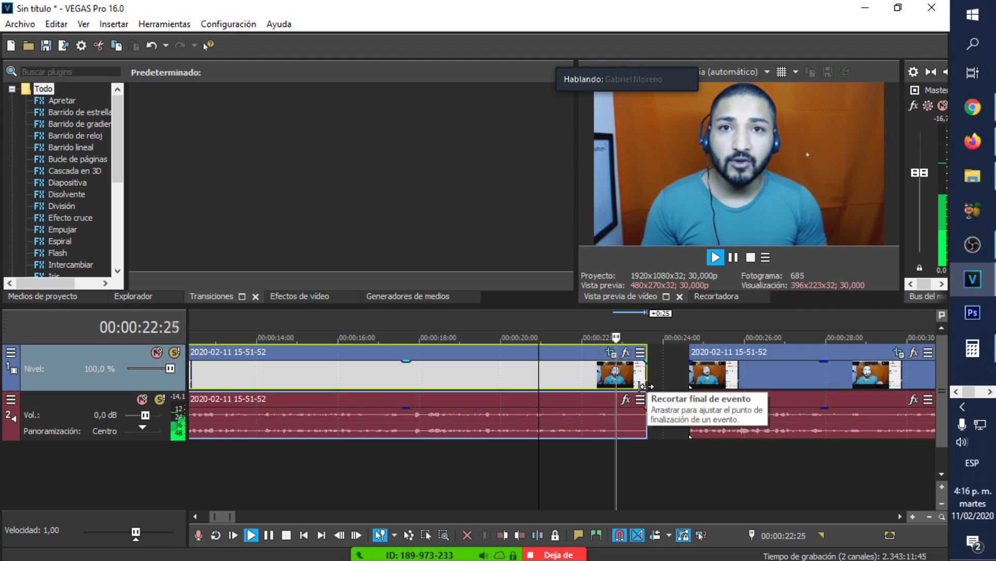
{"action": "key", "text": "space"}
{"action": "mouse_move", "coordinate": [645, 385]}
{"action": "left_mouse_down"}
{"action": "mouse_move", "coordinate": [666, 383]}
{"action": "mouse_move", "coordinate": [657, 382]}
{"action": "left_mouse_up"}
Move the second piece 0:23 earlier against the extended first piece and play across the join
{"action": "key", "text": "space"}
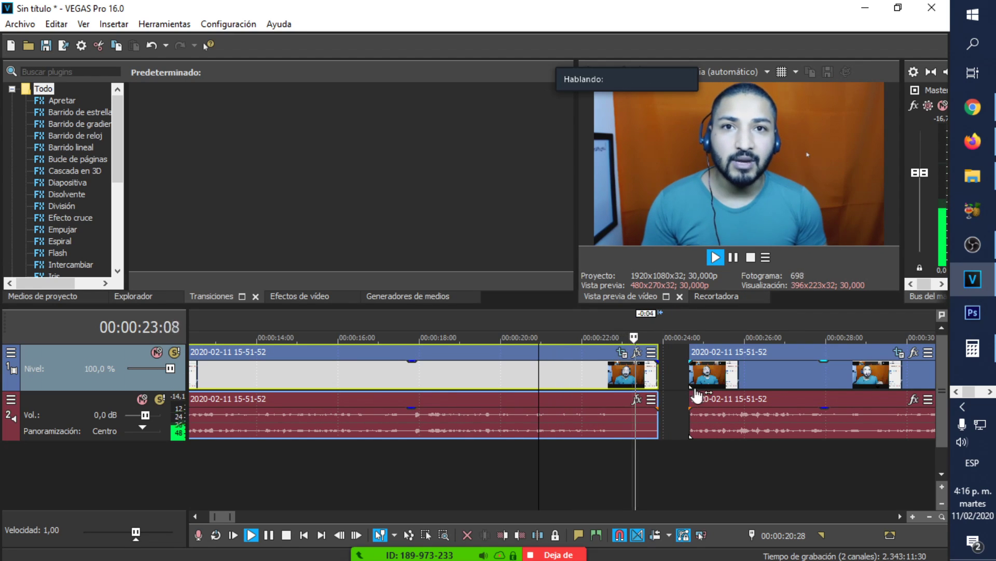
{"action": "key", "text": "space"}
{"action": "left_click_drag", "start_coordinate": [720, 384], "coordinate": [692, 386]}
{"action": "key", "text": "space"}
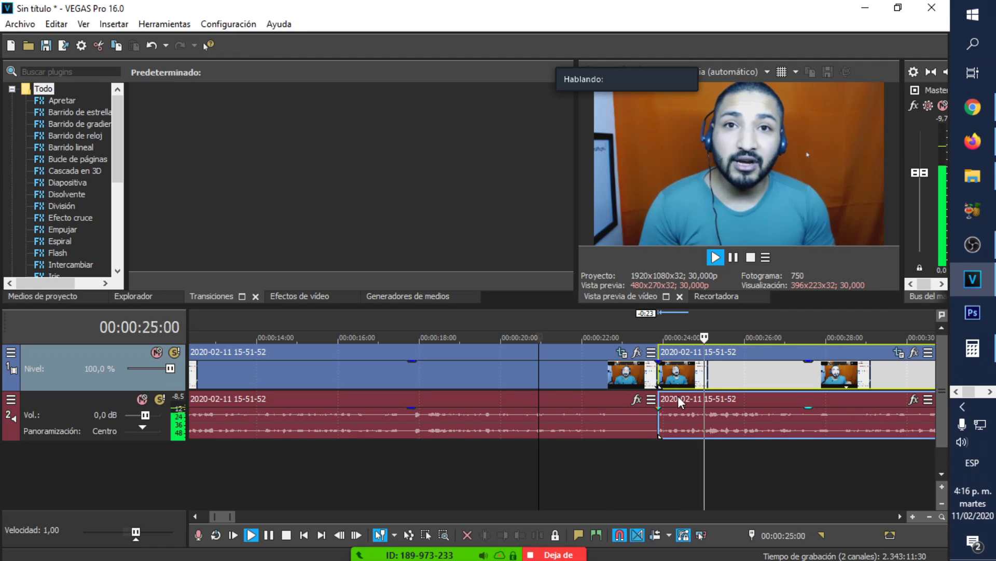
Trim 0:04 off the first piece's end and move the second piece 0:10 earlier to close the gap
{"action": "key", "text": "space"}
{"action": "left_click_drag", "start_coordinate": [678, 395], "coordinate": [688, 395]}
{"action": "left_click", "coordinate": [646, 383]}
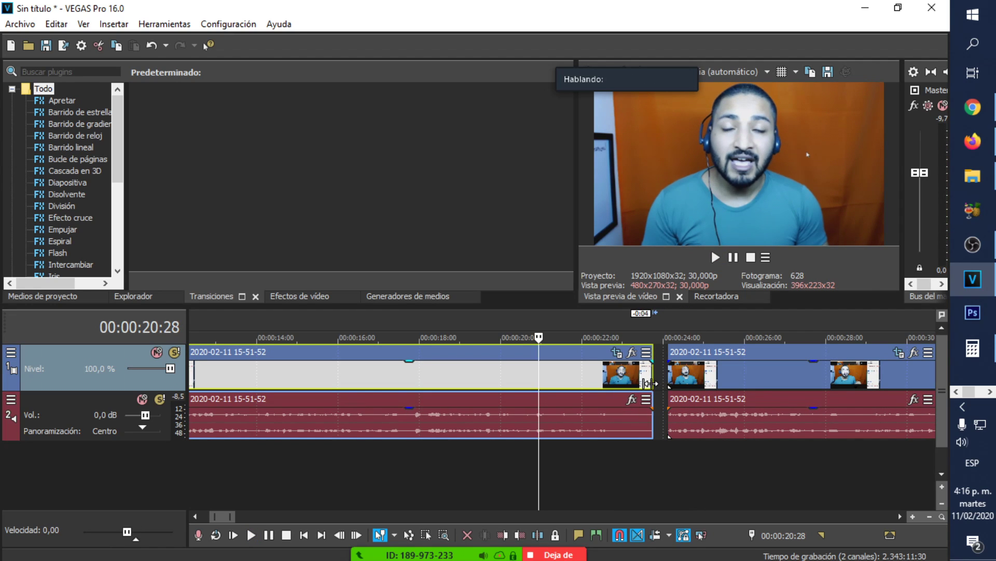
{"action": "left_click_drag", "start_coordinate": [685, 382], "coordinate": [670, 381]}
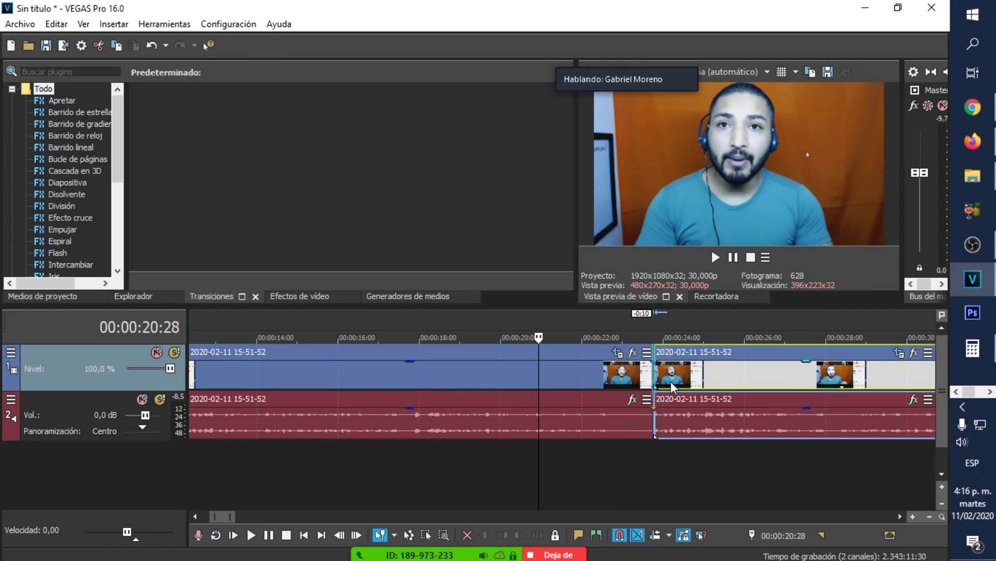
Play across the join between the first and second pieces to check the tightened cut
{"action": "left_click", "coordinate": [642, 459]}
{"action": "key", "text": "space"}
{"action": "scroll", "coordinate": [649, 458], "scroll_direction": "down", "scroll_amount": 3}
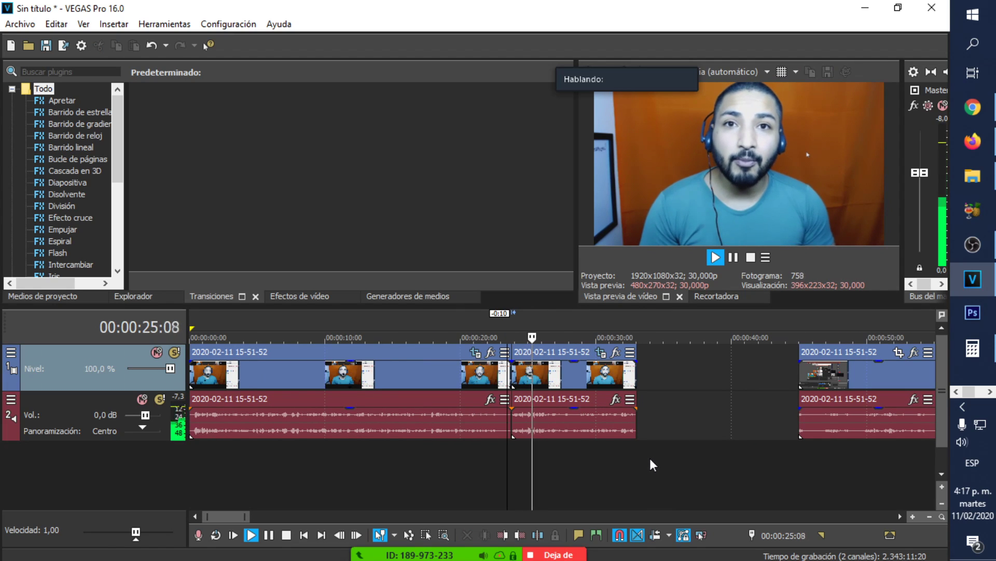
{"action": "key", "text": "space"}
{"action": "left_click", "coordinate": [568, 447]}
{"action": "scroll", "coordinate": [567, 447], "scroll_direction": "up", "scroll_amount": 2}
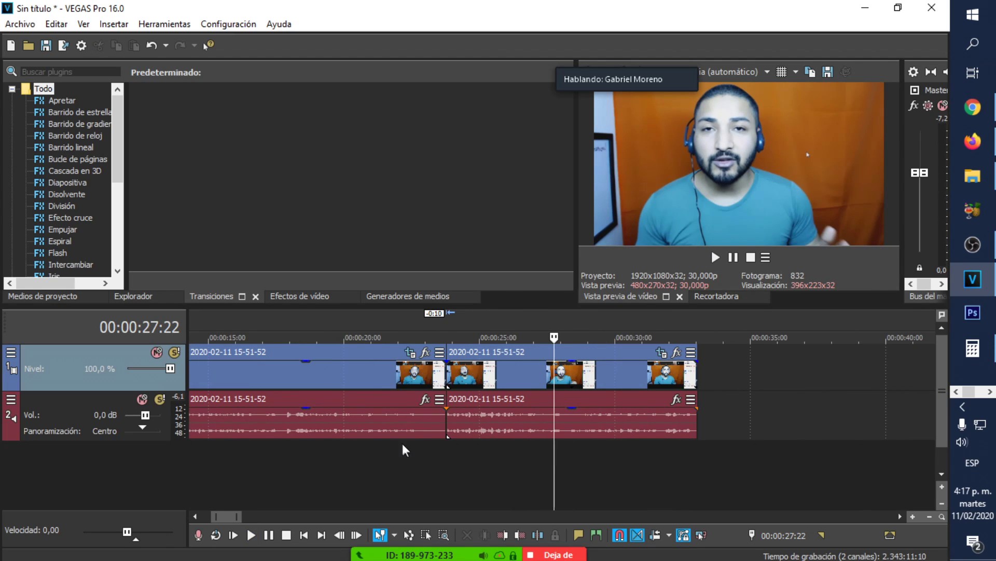
{"action": "left_click", "coordinate": [403, 444]}
{"action": "key", "text": "space"}
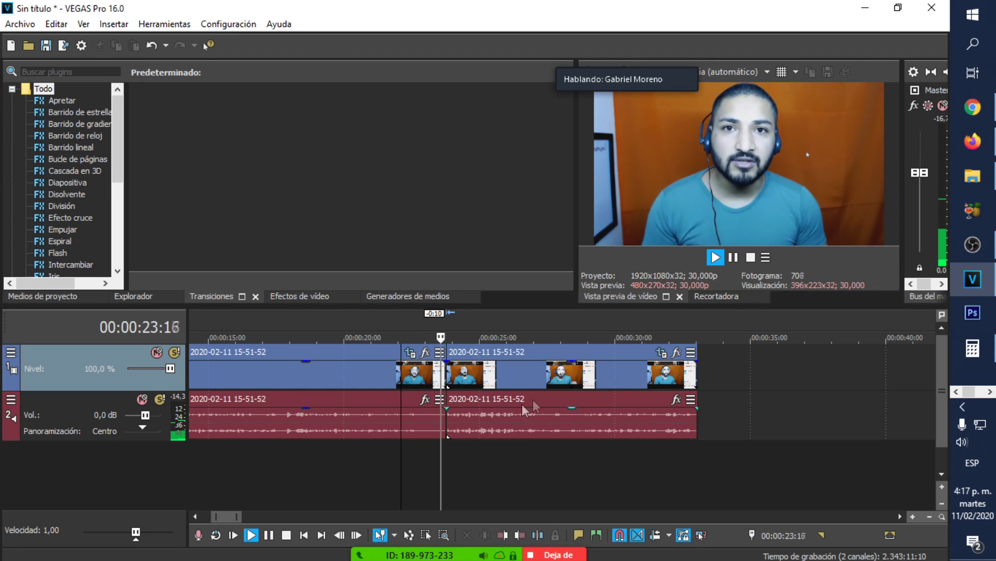
{"action": "key", "text": "space"}
Crop the second piece tighter on the speaker, to 1.030,2 by 579,5 with its centre at X 681,3 and Y 488,7
{"action": "left_click", "coordinate": [464, 450]}
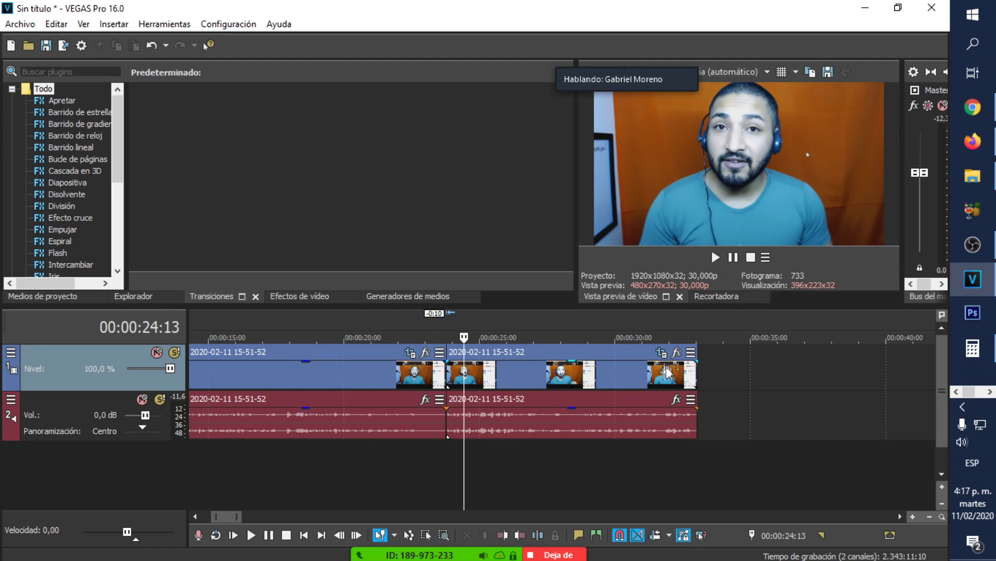
{"action": "left_click", "coordinate": [661, 353]}
{"action": "left_click_drag", "start_coordinate": [403, 258], "coordinate": [390, 265]}
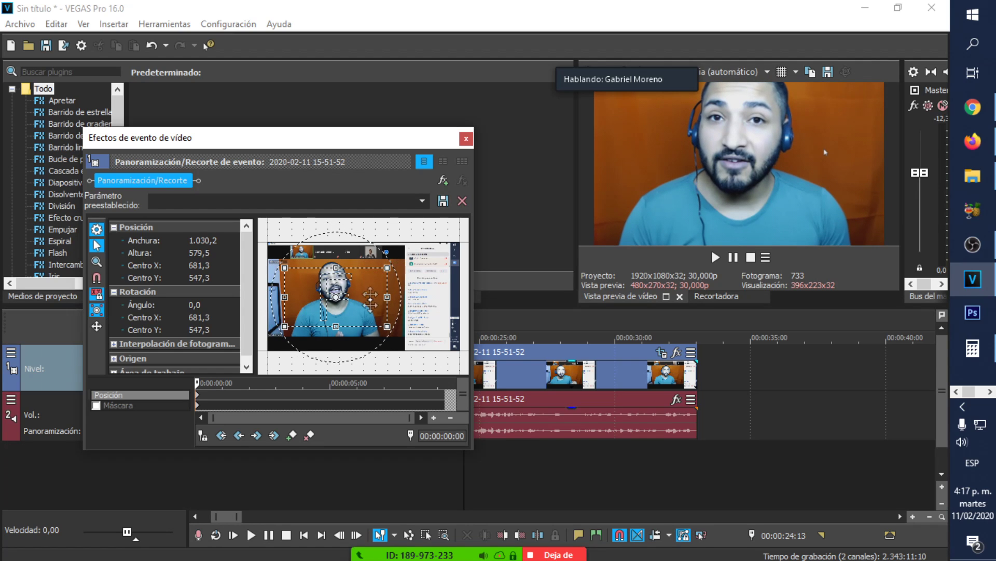
{"action": "left_click_drag", "start_coordinate": [370, 308], "coordinate": [370, 302]}
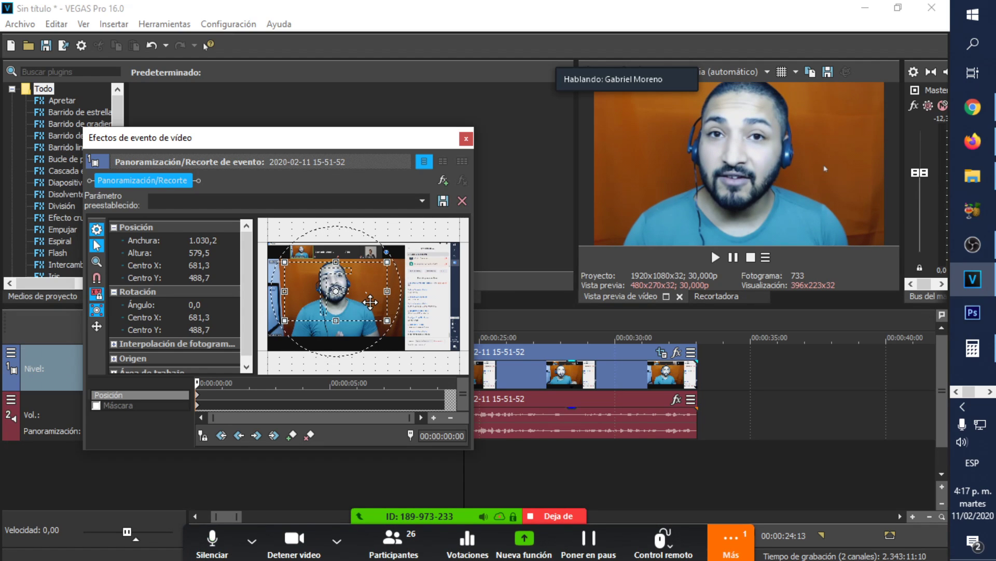
{"action": "left_click", "coordinate": [466, 139]}
Play from just before the join to the second piece's end to check the closer framing
{"action": "left_click", "coordinate": [421, 447]}
{"action": "key", "text": "space"}
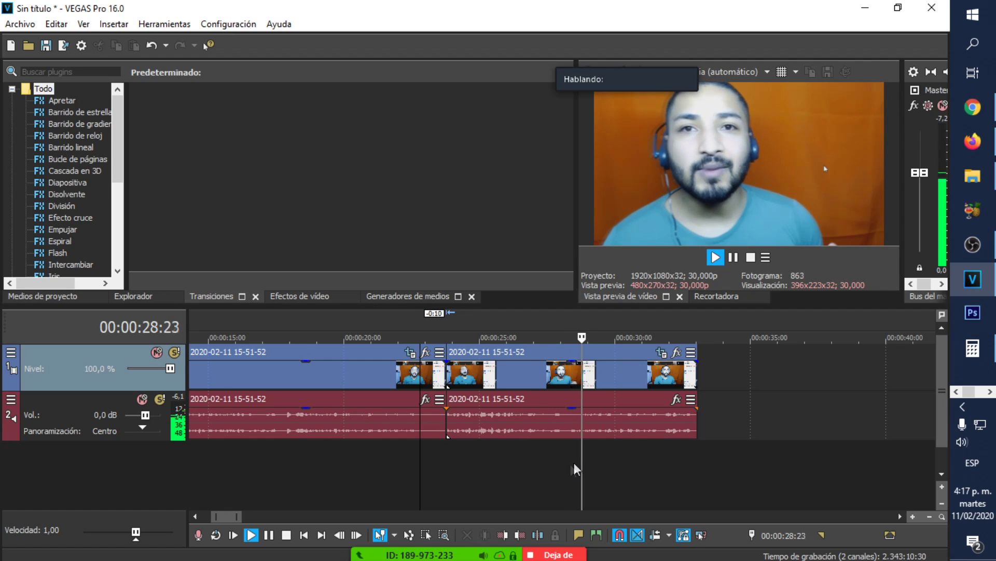
{"action": "scroll", "coordinate": [574, 463], "scroll_direction": "down", "scroll_amount": 2}
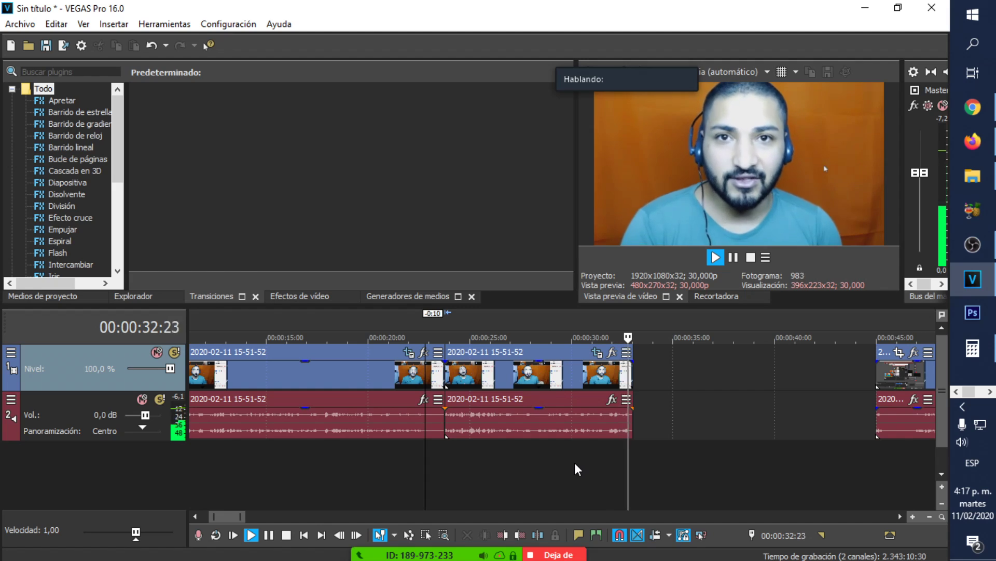
{"action": "key", "text": "space"}
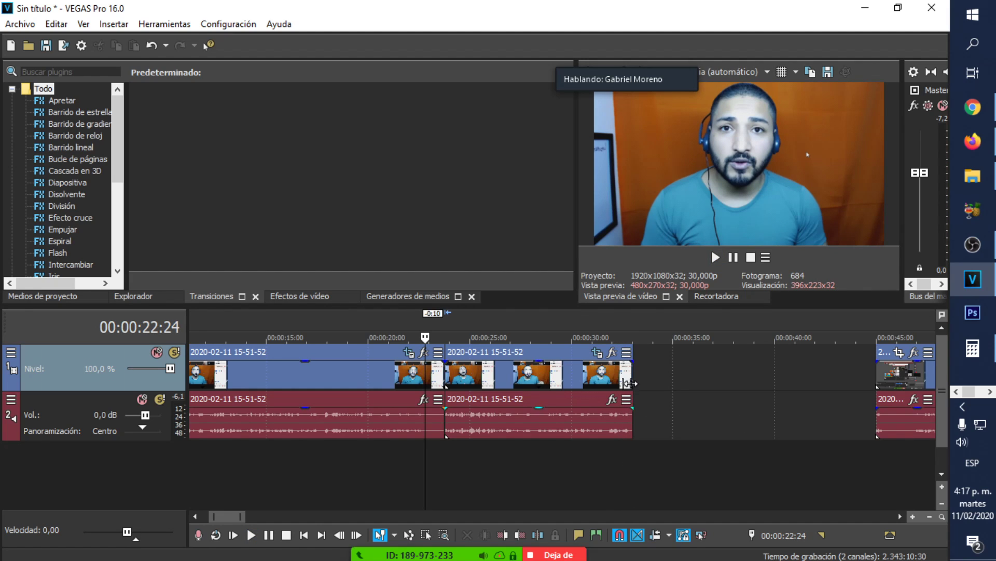
Add a video fade-out of about 17 frames to the second piece's end and preview it
{"action": "left_click_drag", "start_coordinate": [633, 360], "coordinate": [622, 369]}
{"action": "left_click", "coordinate": [622, 453]}
{"action": "key", "text": "space"}
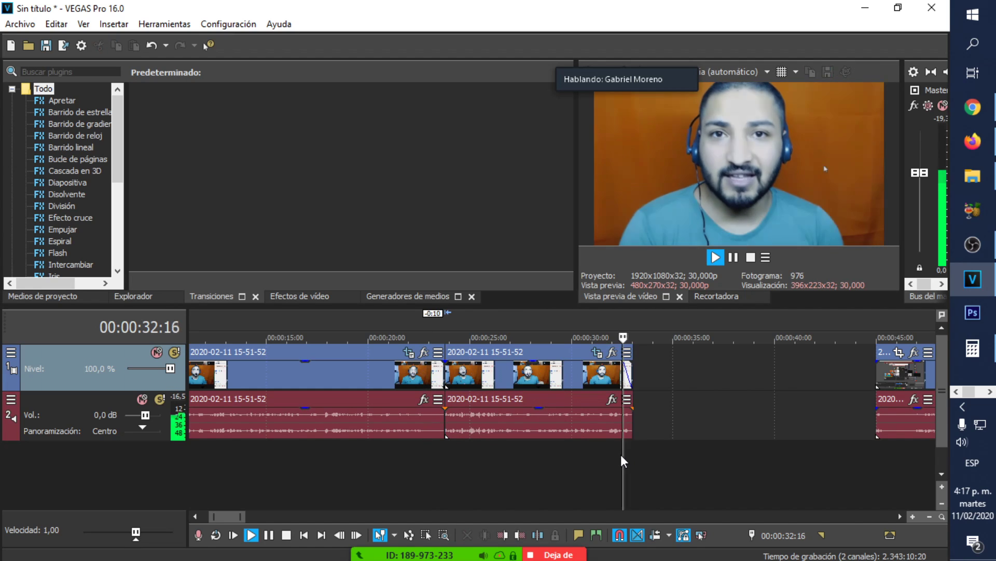
{"action": "key", "text": "space"}
{"action": "left_click", "coordinate": [605, 453]}
{"action": "key", "text": "space"}
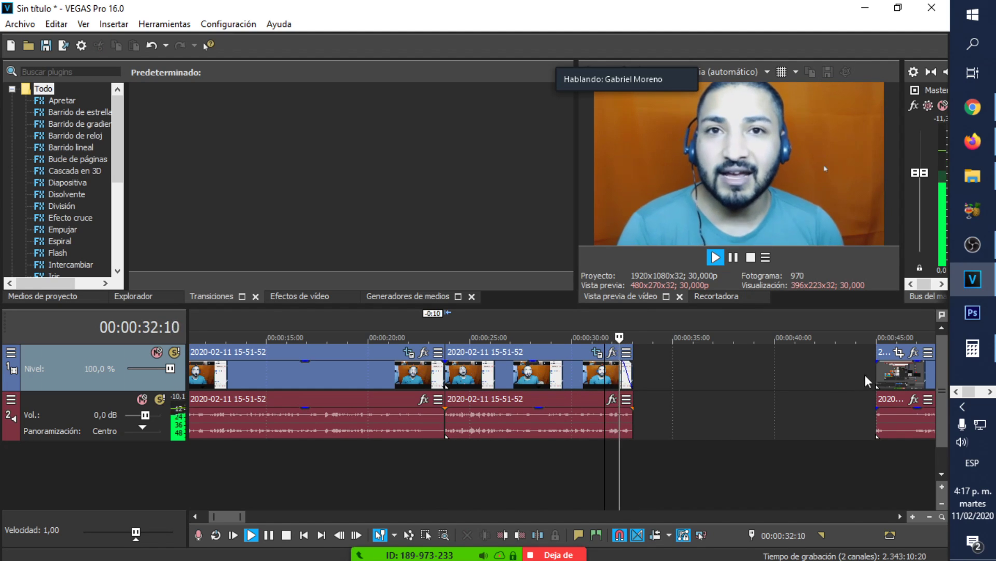
{"action": "key", "text": "space"}
Move the third clip 11:13 and a further 0:11 earlier, close behind the second piece, and add a fade-in to its start
{"action": "left_click_drag", "start_coordinate": [900, 384], "coordinate": [668, 393]}
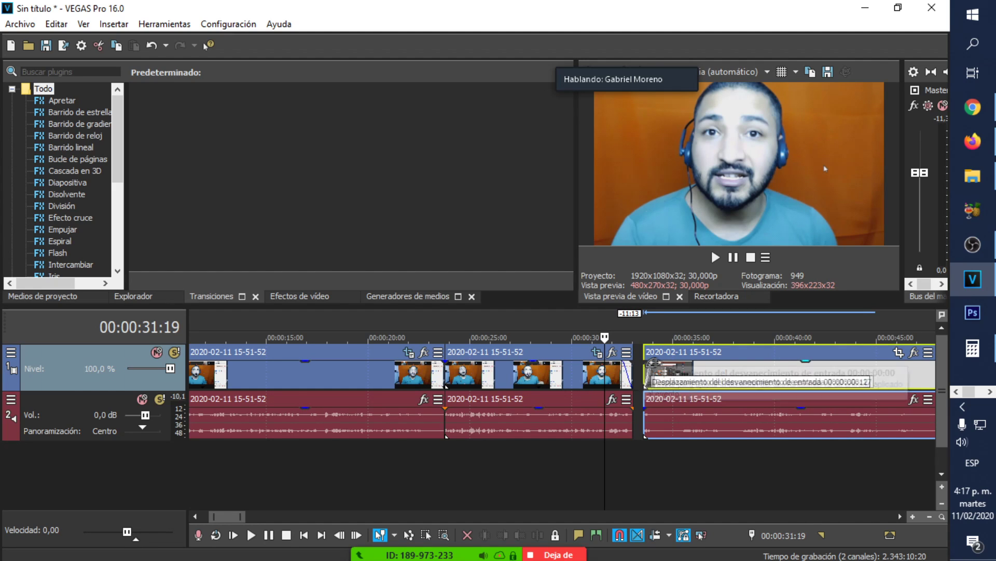
{"action": "left_click_drag", "start_coordinate": [699, 377], "coordinate": [703, 419]}
{"action": "scroll", "coordinate": [696, 379], "scroll_direction": "up", "scroll_amount": 6}
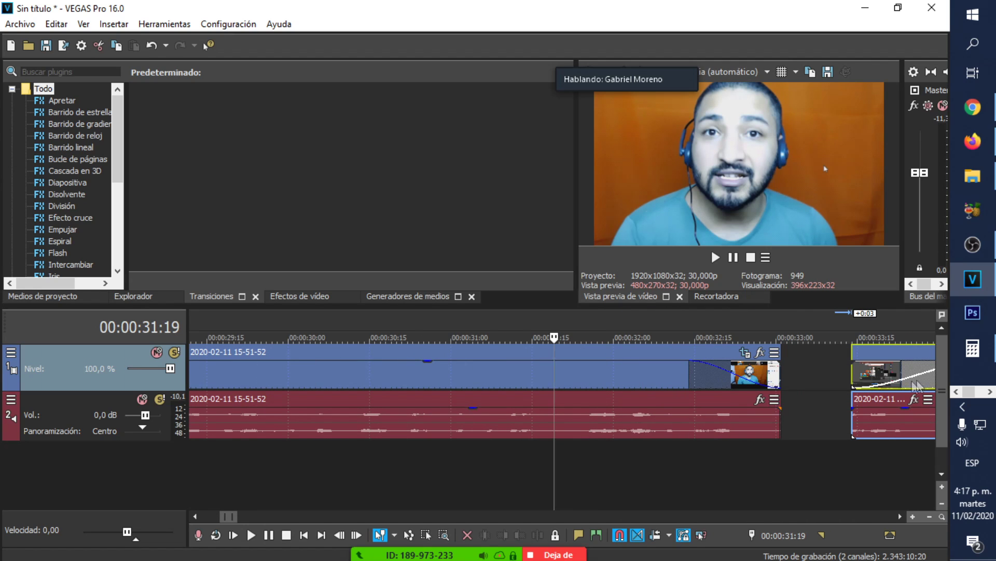
{"action": "left_click_drag", "start_coordinate": [884, 356], "coordinate": [824, 370]}
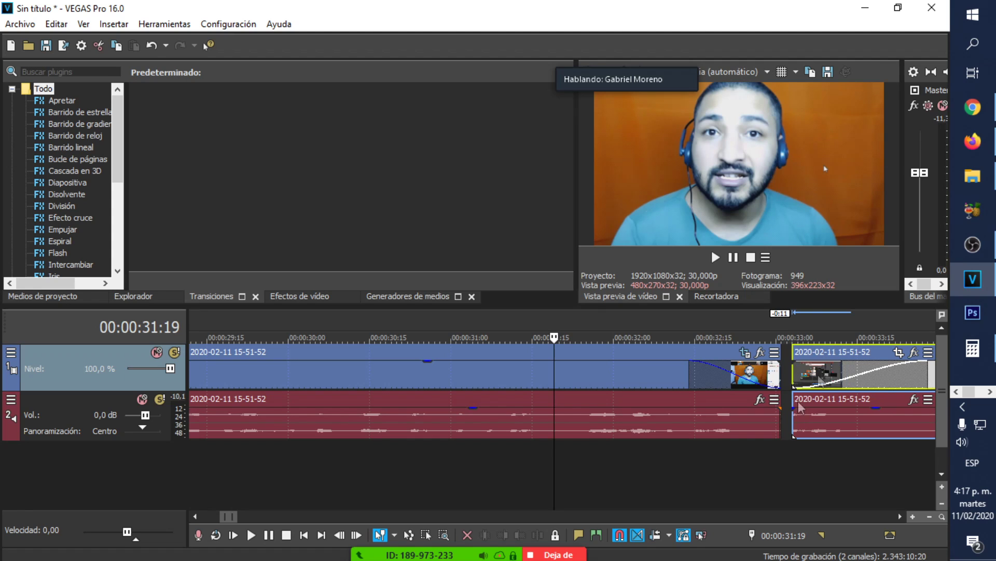
Find where the third clip should begin, trim its start up to 00:00:36:14 and move it back behind the second piece
{"action": "left_click", "coordinate": [673, 474]}
{"action": "scroll", "coordinate": [673, 474], "scroll_direction": "down", "scroll_amount": 2}
{"action": "key", "text": "space"}
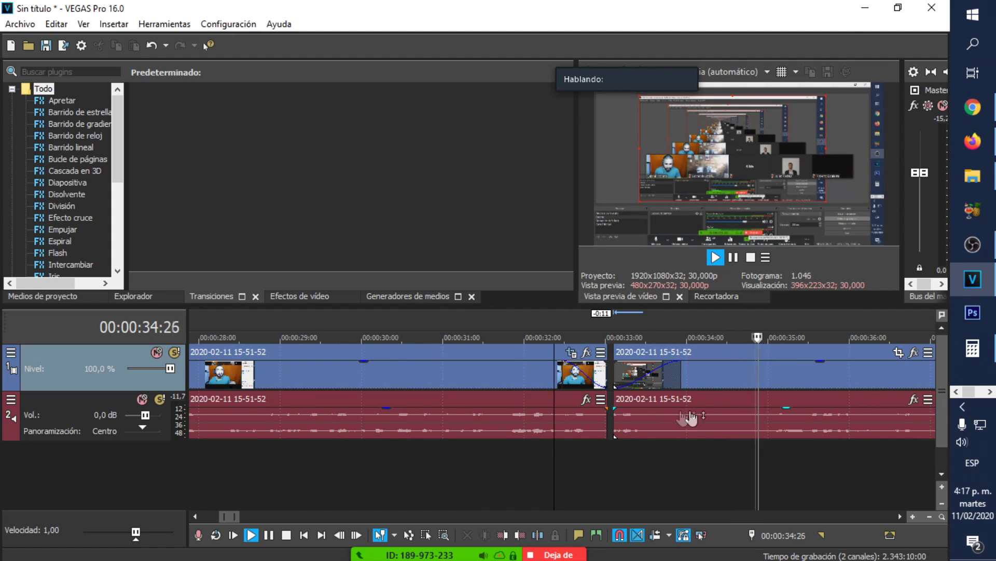
{"action": "scroll", "coordinate": [728, 419], "scroll_direction": "down", "scroll_amount": 1}
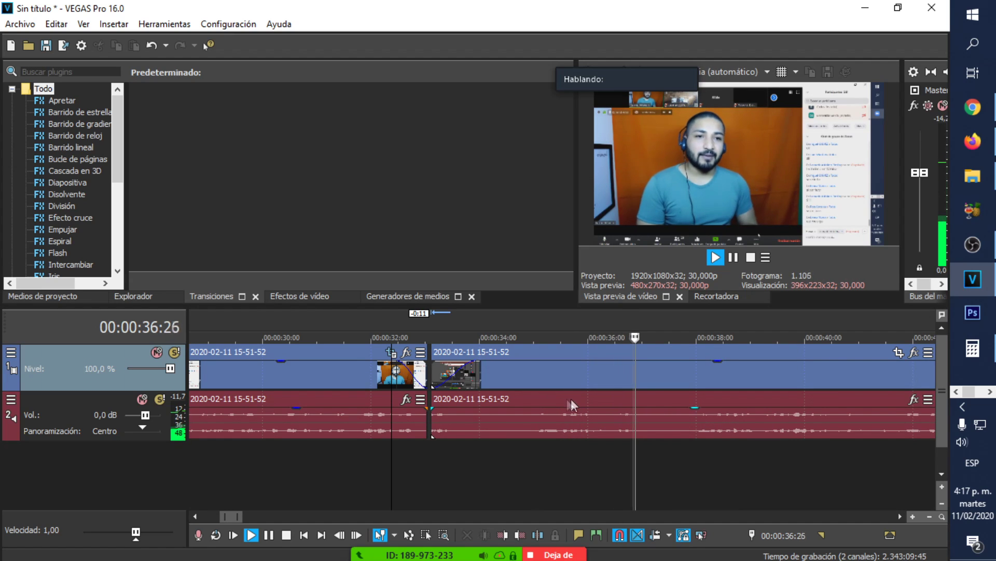
{"action": "left_click", "coordinate": [613, 391]}
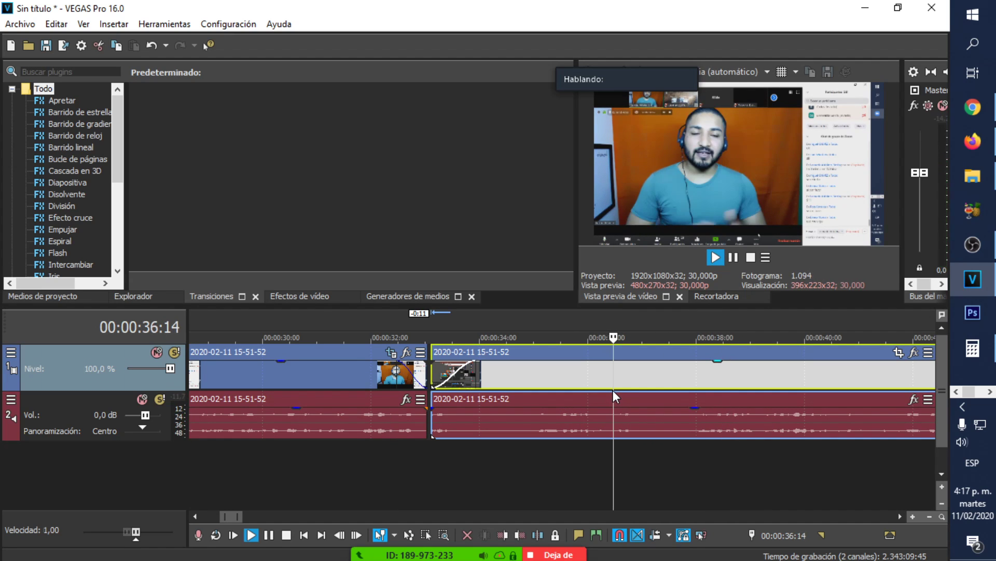
{"action": "right_click", "coordinate": [607, 387]}
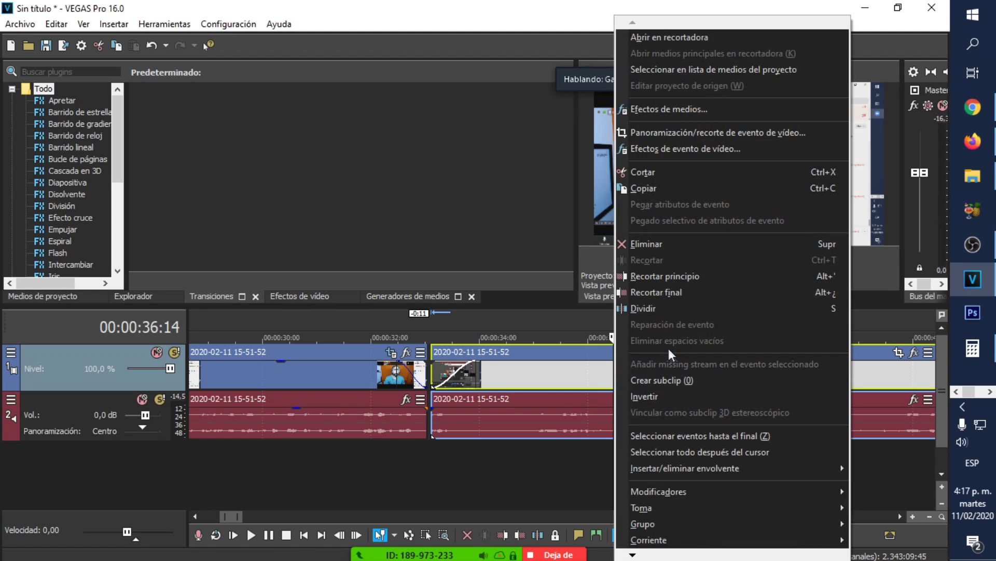
{"action": "left_click", "coordinate": [696, 278]}
{"action": "left_click_drag", "start_coordinate": [684, 370], "coordinate": [514, 394]}
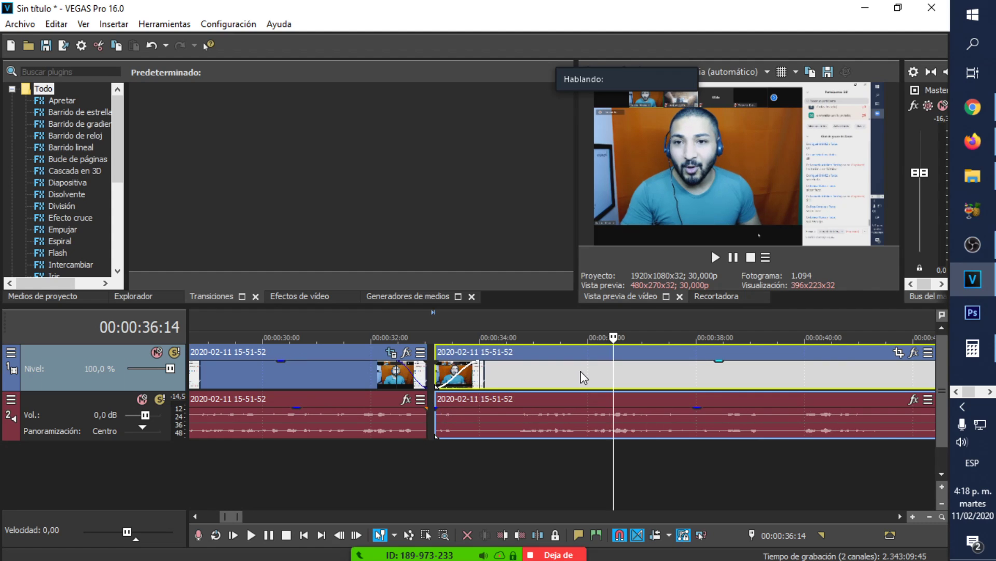
Play the fade from the second piece into the trimmed third clip to check the transition
{"action": "scroll", "coordinate": [477, 484], "scroll_direction": "up", "scroll_amount": 2}
{"action": "left_click", "coordinate": [253, 470]}
{"action": "key", "text": "space"}
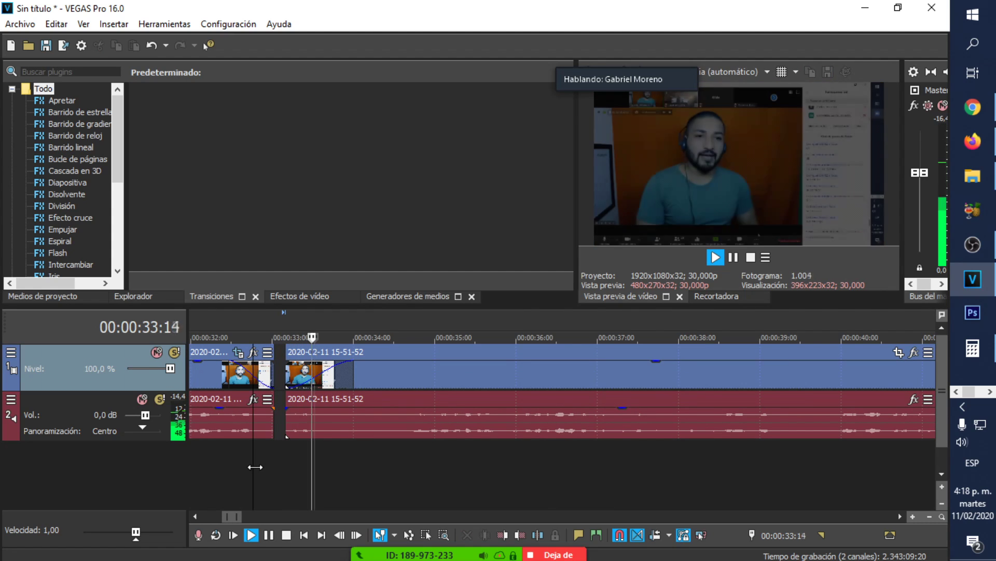
{"action": "scroll", "coordinate": [415, 440], "scroll_direction": "down", "scroll_amount": 8}
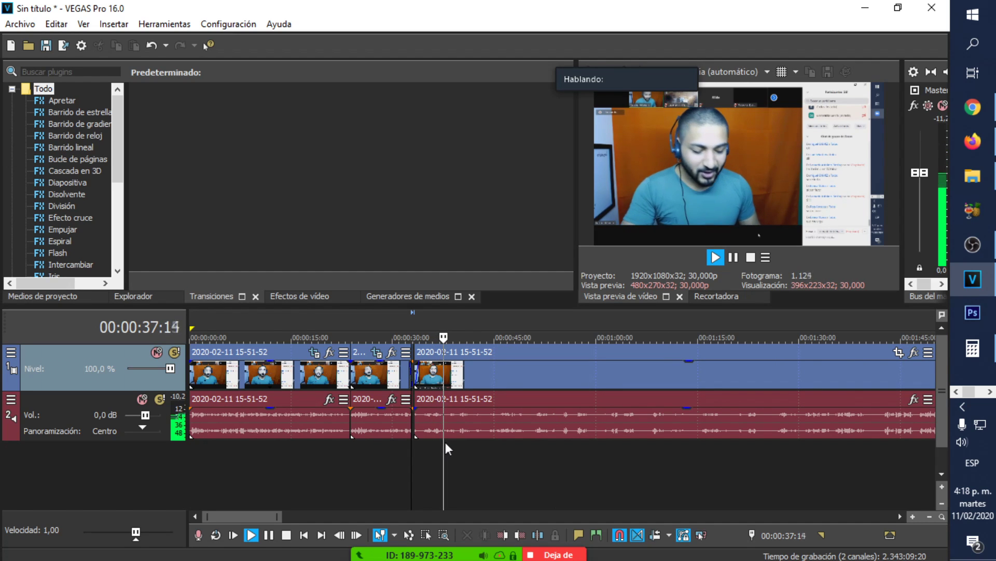
{"action": "scroll", "coordinate": [463, 447], "scroll_direction": "down", "scroll_amount": 5}
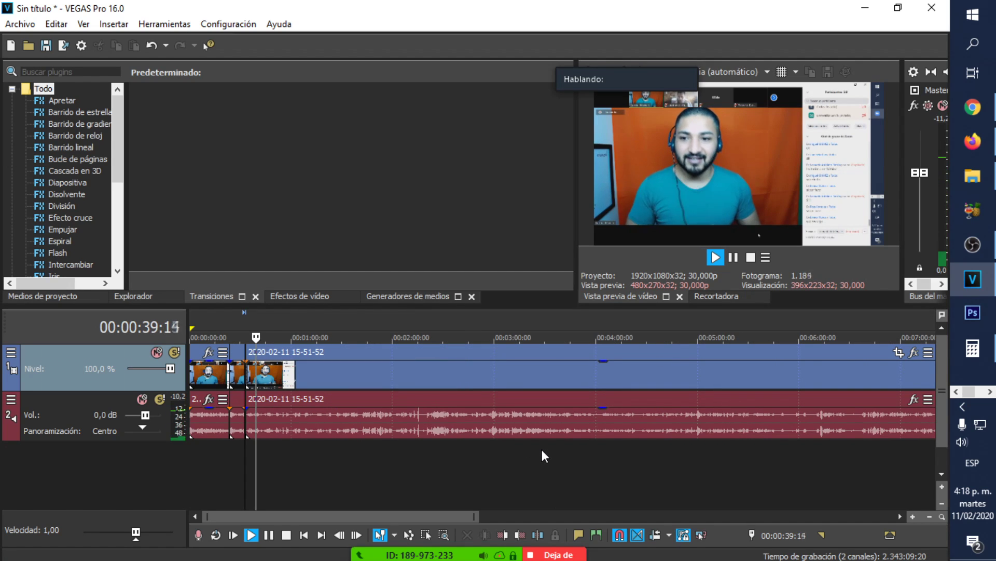
Skim the long third clip at several points, including 00:05:29:09, up to 00:14:37:12 near its end
{"action": "left_click_drag", "start_coordinate": [291, 448], "coordinate": [624, 460]}
{"action": "scroll", "coordinate": [642, 459], "scroll_direction": "down", "scroll_amount": 2}
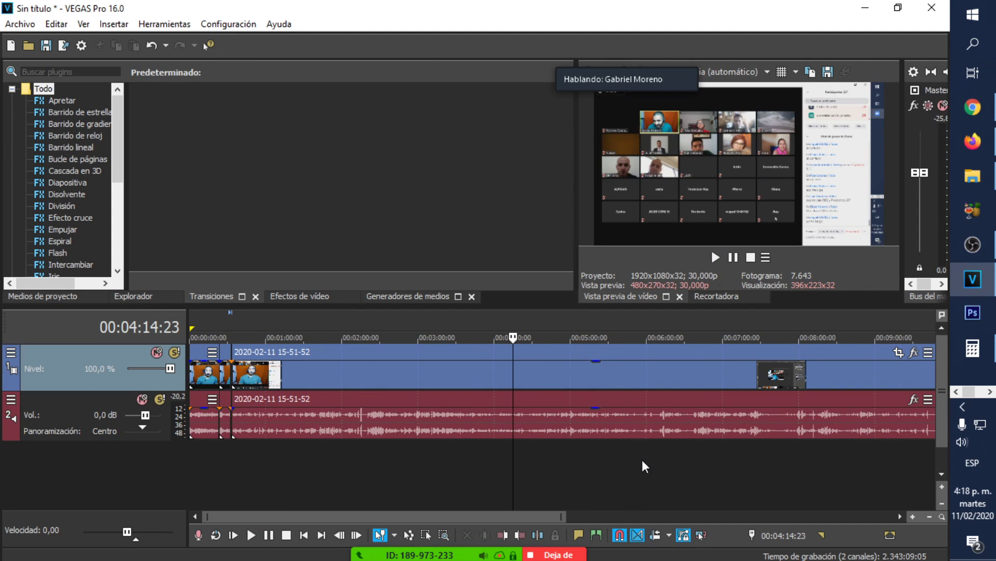
{"action": "left_click", "coordinate": [559, 457]}
{"action": "left_click", "coordinate": [607, 455]}
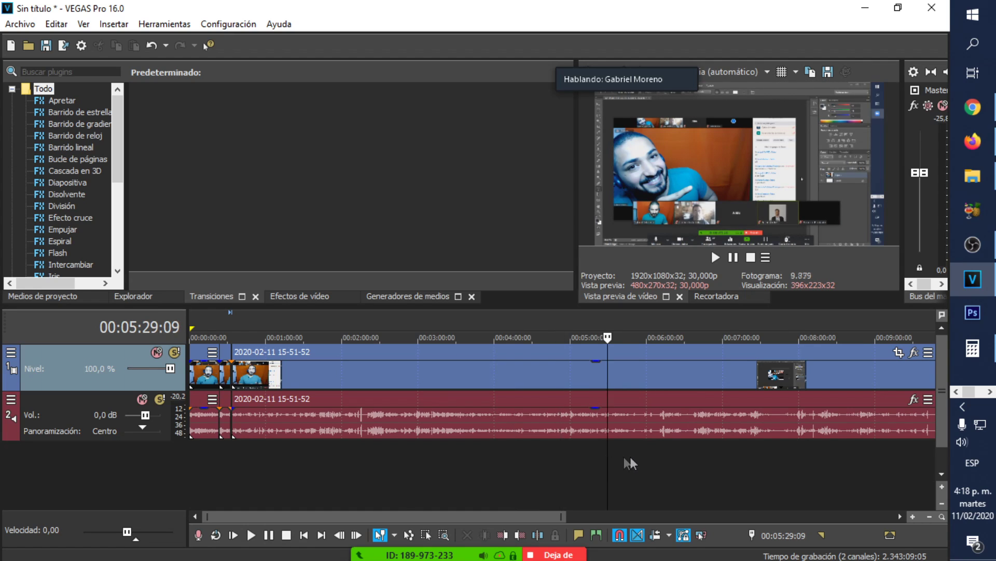
{"action": "scroll", "coordinate": [631, 456], "scroll_direction": "down", "scroll_amount": 2}
{"action": "left_click_drag", "start_coordinate": [493, 463], "coordinate": [628, 460]}
{"action": "left_click_drag", "start_coordinate": [481, 463], "coordinate": [777, 453]}
{"action": "scroll", "coordinate": [777, 454], "scroll_direction": "up", "scroll_amount": 4}
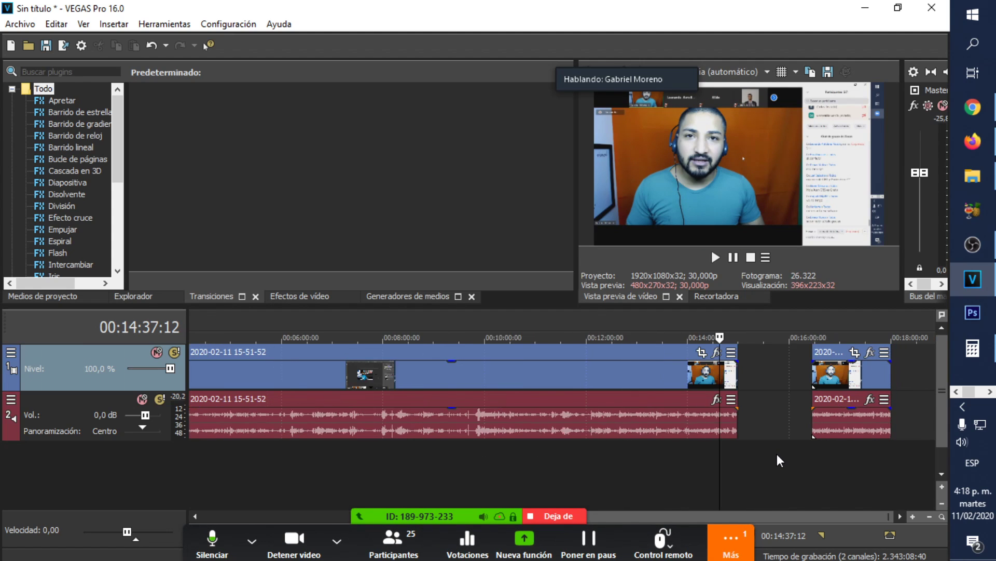
Select the last clip on the timeline and play it from about 00:17:41:26
{"action": "left_click", "coordinate": [866, 378]}
{"action": "key", "text": "space"}
{"action": "scroll", "coordinate": [793, 416], "scroll_direction": "up", "scroll_amount": 2}
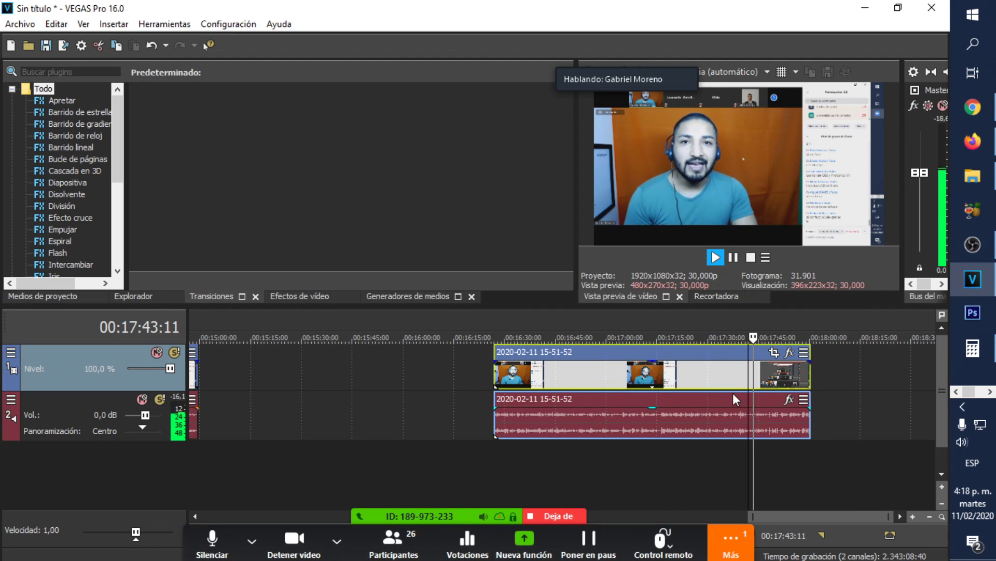
{"action": "scroll", "coordinate": [697, 398], "scroll_direction": "up", "scroll_amount": 2}
{"action": "key", "text": "space"}
Switch to the Zoom meeting's participants list, admit the waiting guest and minimize the list
{"action": "left_click", "coordinate": [415, 539]}
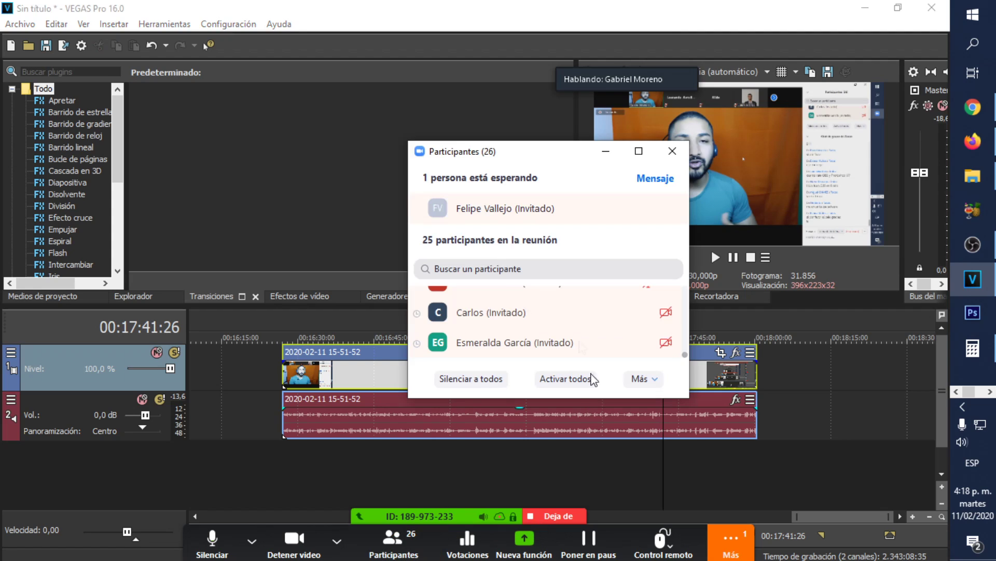
{"action": "left_click", "coordinate": [602, 210]}
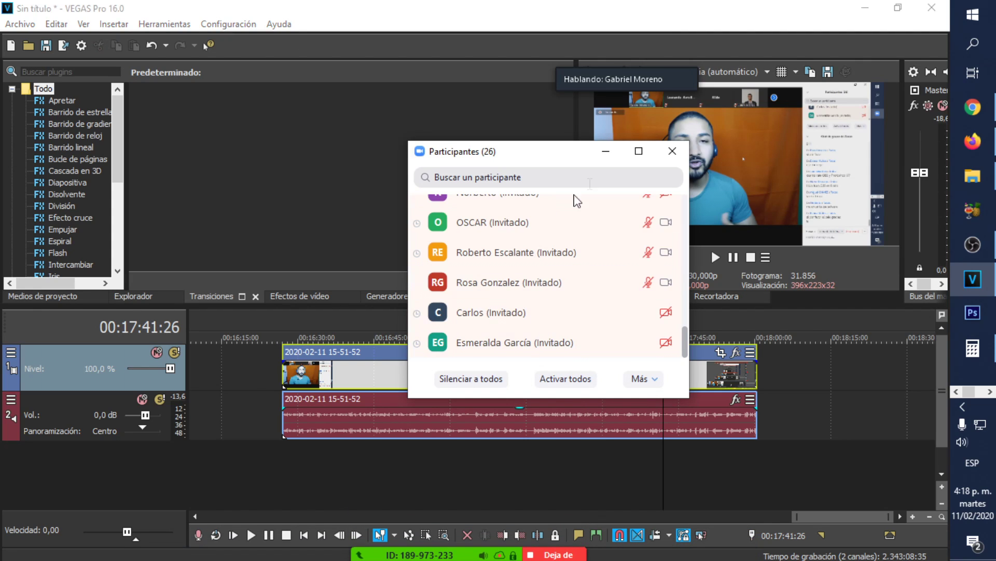
{"action": "left_click", "coordinate": [604, 153]}
Play the last clip from around 00:17:46:21, 00:17:48:21 and 00:17:37:25 to find where the closing passage starts
{"action": "left_click", "coordinate": [686, 447]}
{"action": "scroll", "coordinate": [693, 448], "scroll_direction": "up", "scroll_amount": 5}
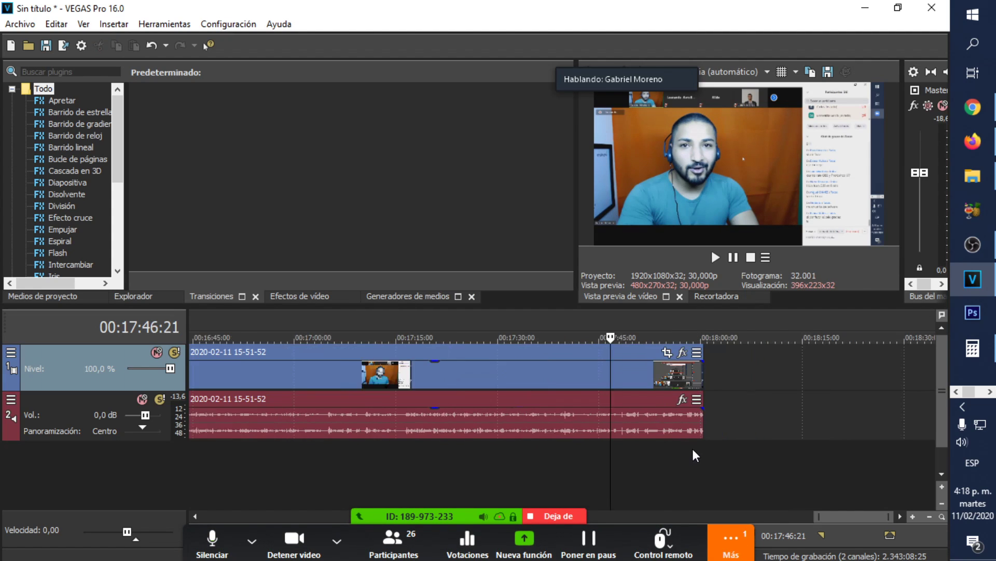
{"action": "key", "text": "space"}
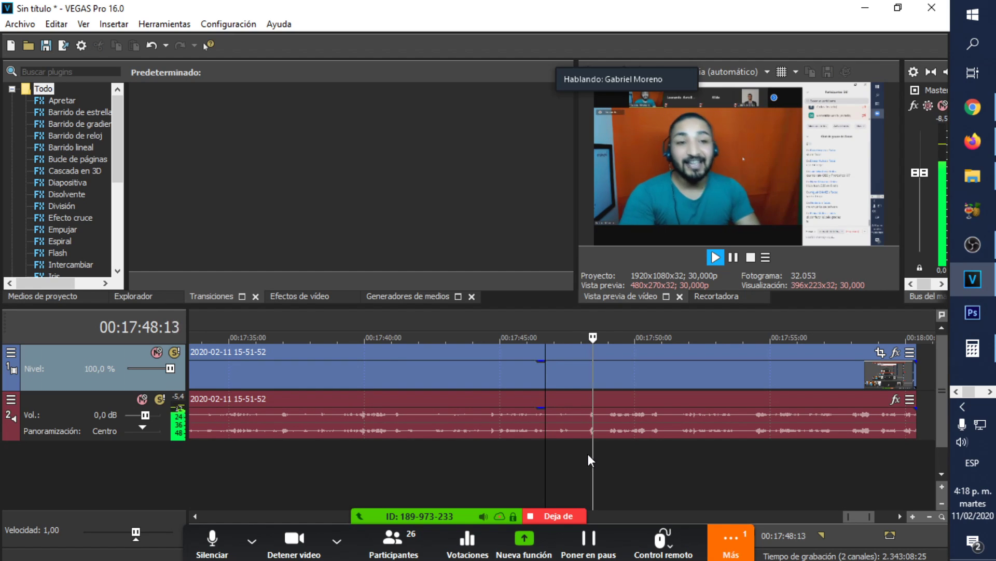
{"action": "left_click", "coordinate": [599, 433]}
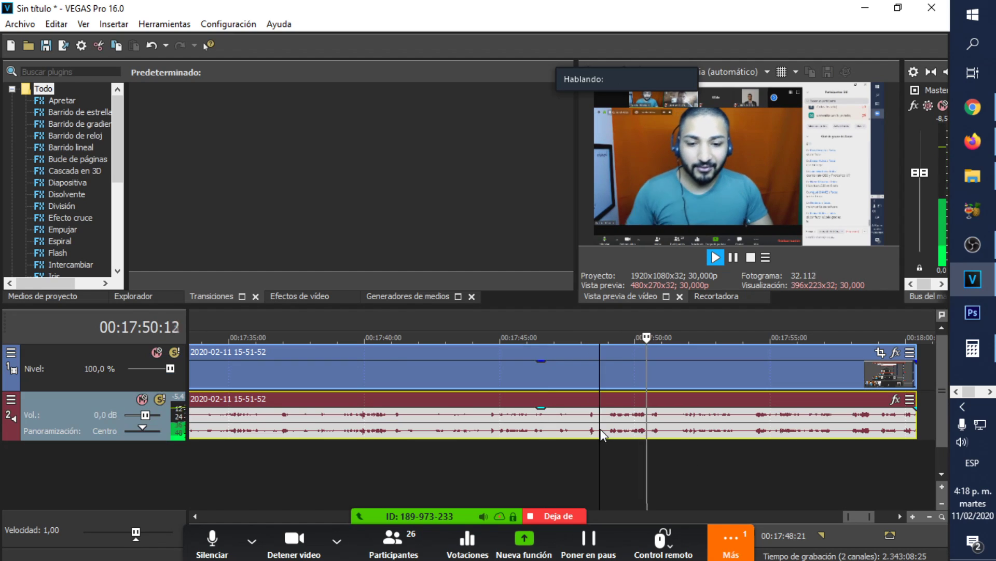
{"action": "key", "text": "space"}
{"action": "left_click", "coordinate": [307, 452]}
{"action": "key", "text": "space"}
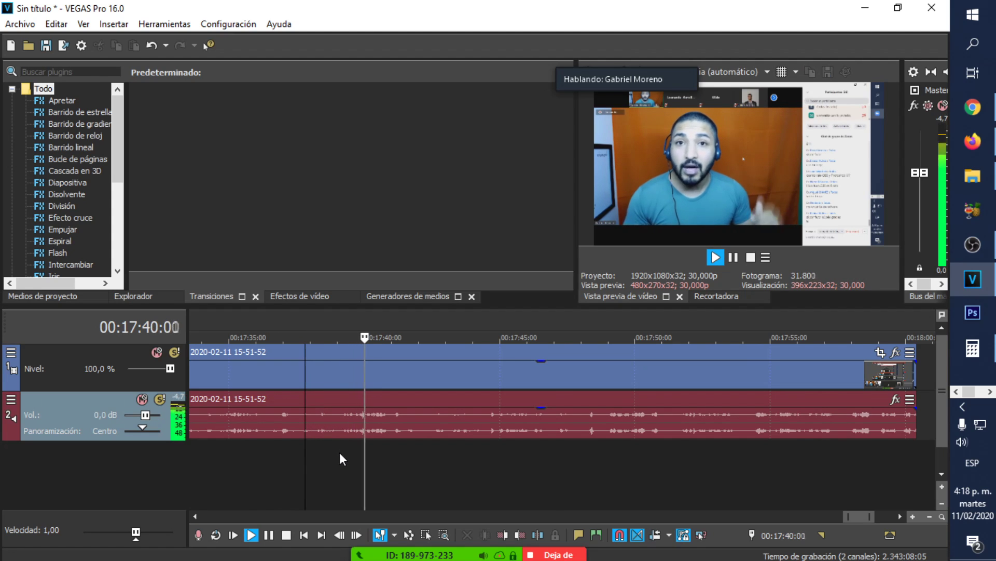
{"action": "key", "text": "space"}
Play the last clip from 00:17:16:05 and trim its start to that point
{"action": "scroll", "coordinate": [342, 452], "scroll_direction": "down", "scroll_amount": 3}
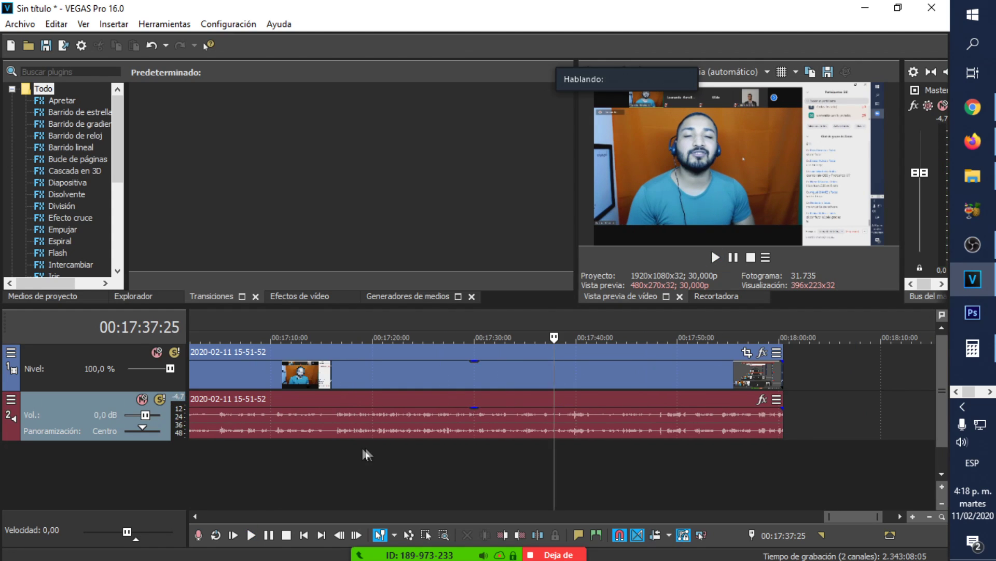
{"action": "left_click", "coordinate": [335, 437]}
{"action": "key", "text": "space"}
{"action": "scroll", "coordinate": [335, 437], "scroll_direction": "up", "scroll_amount": 1}
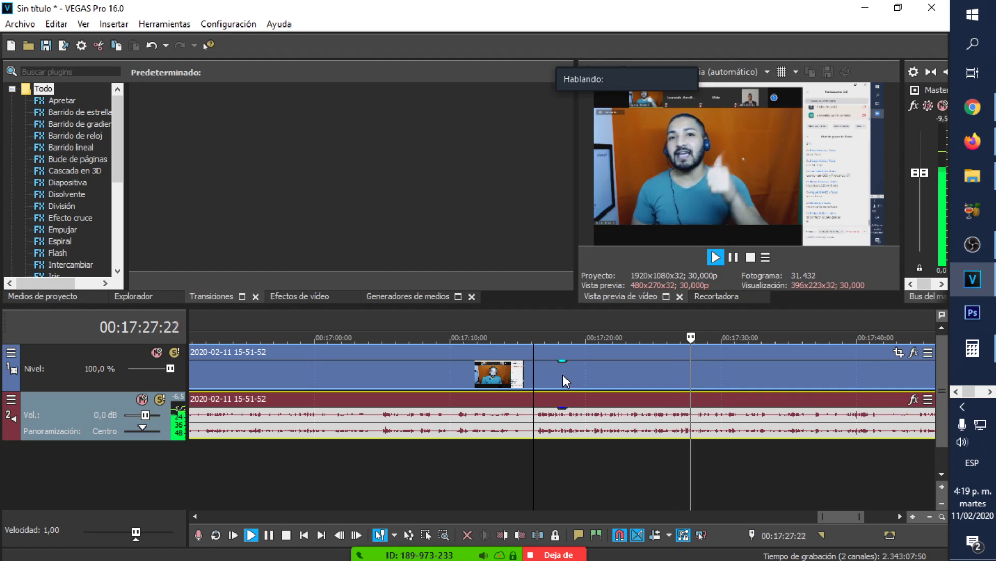
{"action": "key", "text": "space"}
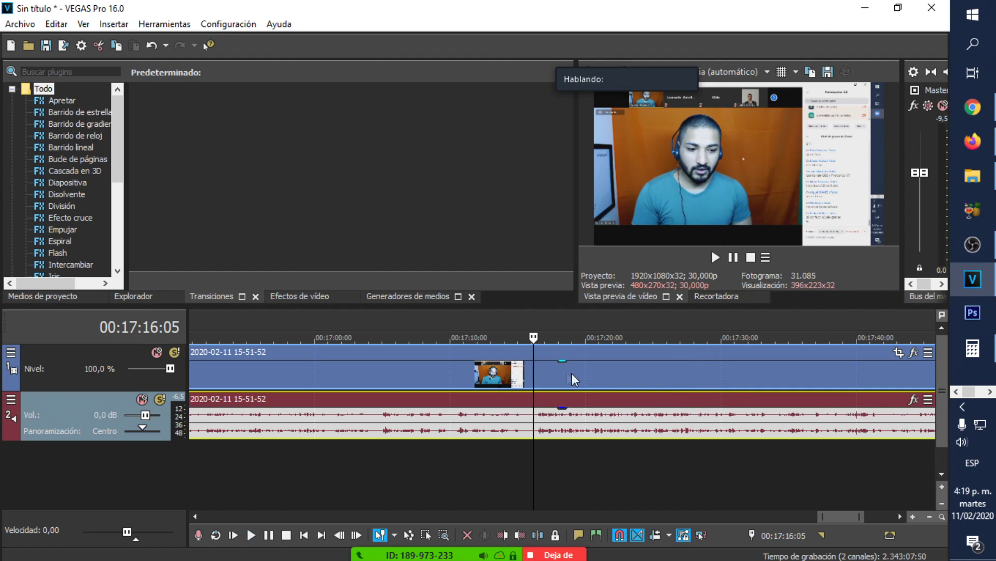
{"action": "right_click", "coordinate": [572, 372]}
{"action": "left_click", "coordinate": [661, 275]}
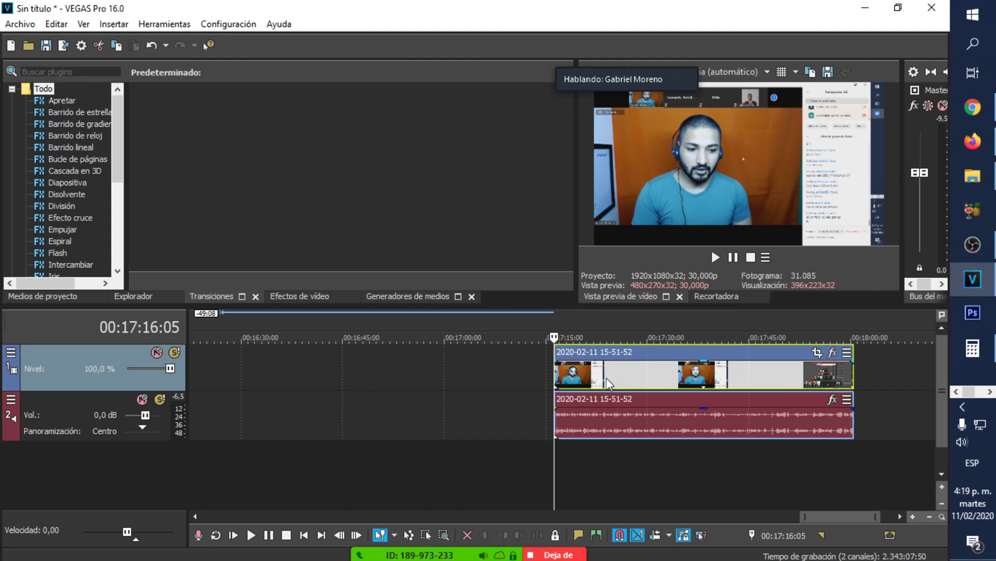
Move the trimmed last clip back along the timeline until it meets the end of the long third clip
{"action": "left_click_drag", "start_coordinate": [607, 378], "coordinate": [497, 379]}
{"action": "scroll", "coordinate": [381, 392], "scroll_direction": "down", "scroll_amount": 2}
{"action": "left_click_drag", "start_coordinate": [673, 381], "coordinate": [297, 389]}
{"action": "scroll", "coordinate": [311, 466], "scroll_direction": "down", "scroll_amount": 1}
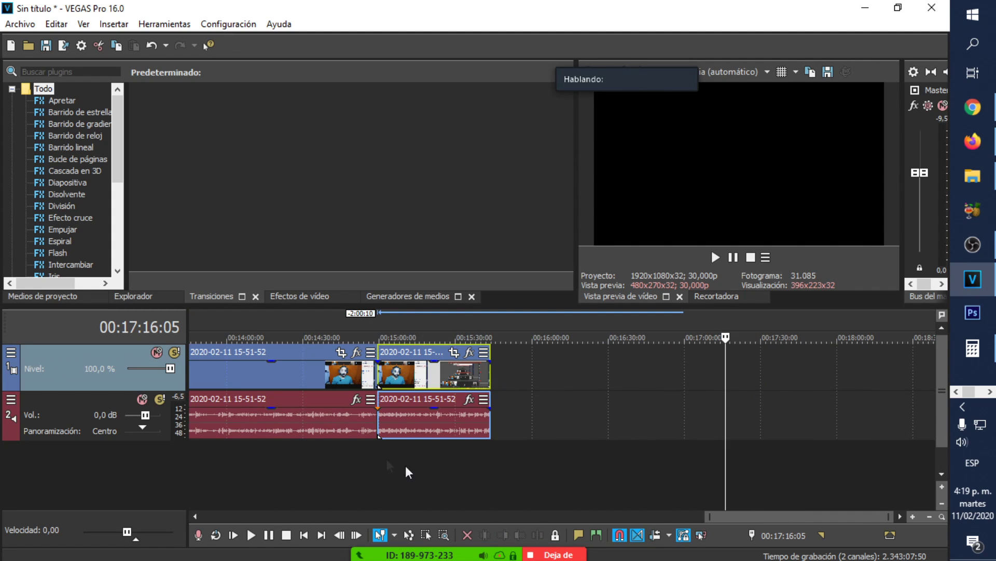
Play across the join between the long third clip and the last clip
{"action": "key", "text": "space"}
{"action": "scroll", "coordinate": [519, 465], "scroll_direction": "up", "scroll_amount": 2}
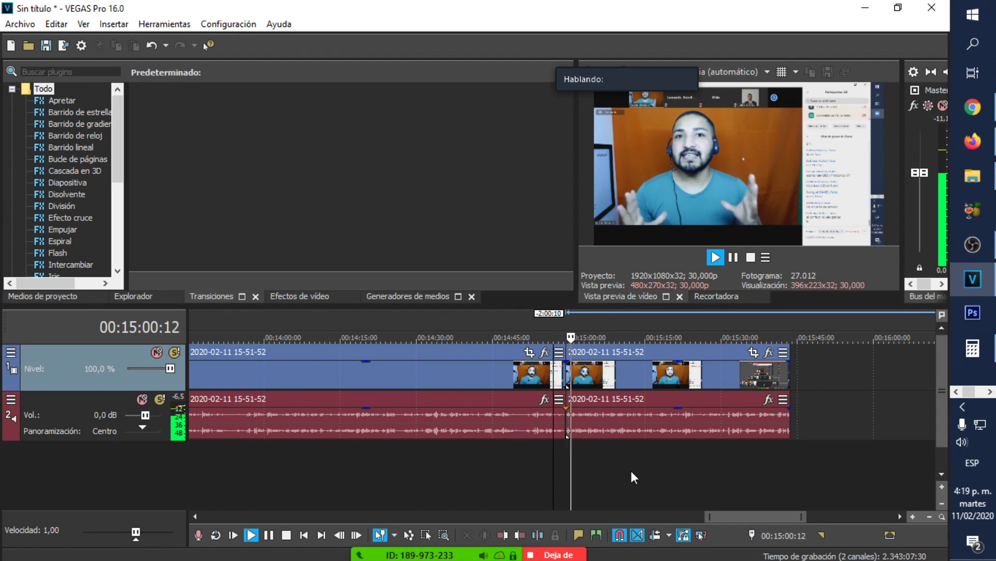
{"action": "scroll", "coordinate": [631, 471], "scroll_direction": "up", "scroll_amount": 1}
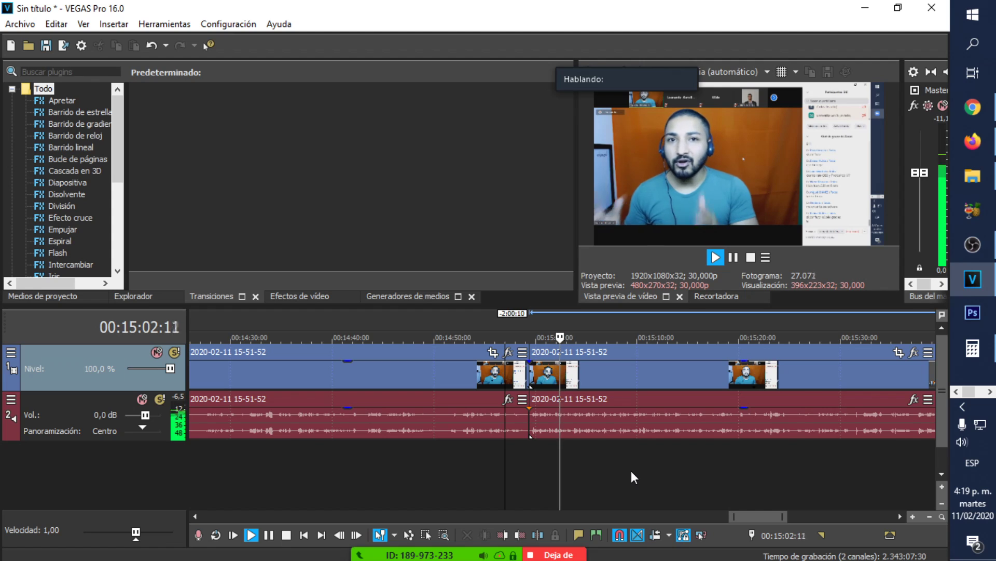
{"action": "scroll", "coordinate": [630, 467], "scroll_direction": "down", "scroll_amount": 2}
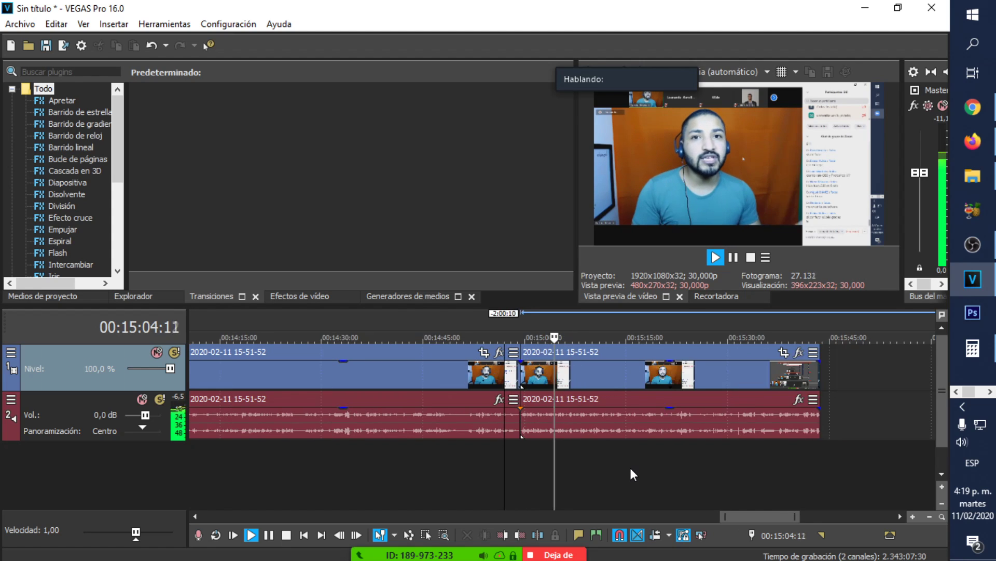
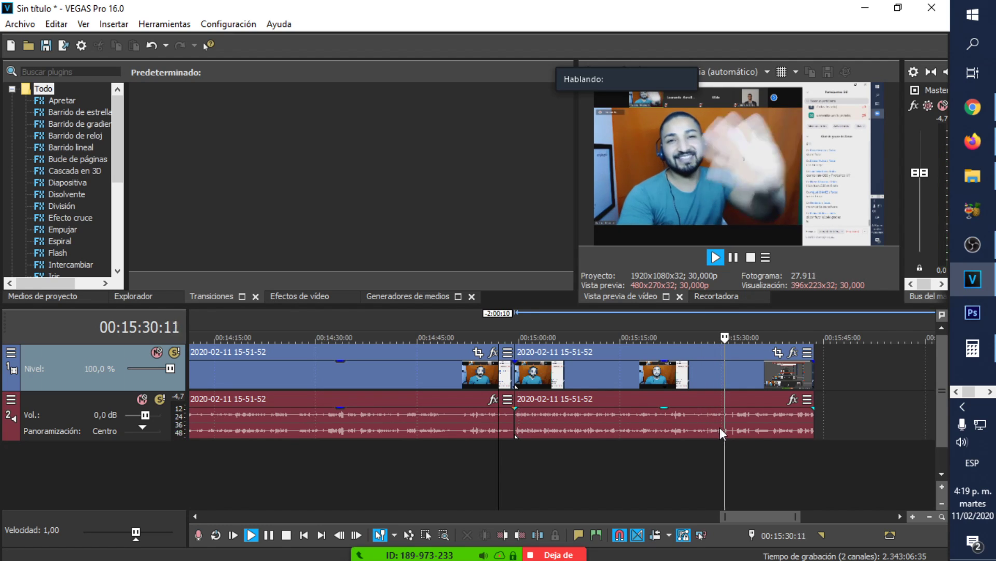
Pause after the farewell wave and trim the end of the last clip at 00:15:31:05
{"action": "key", "text": "space"}
{"action": "left_click", "coordinate": [725, 376]}
{"action": "scroll", "coordinate": [722, 378], "scroll_direction": "up", "scroll_amount": 5}
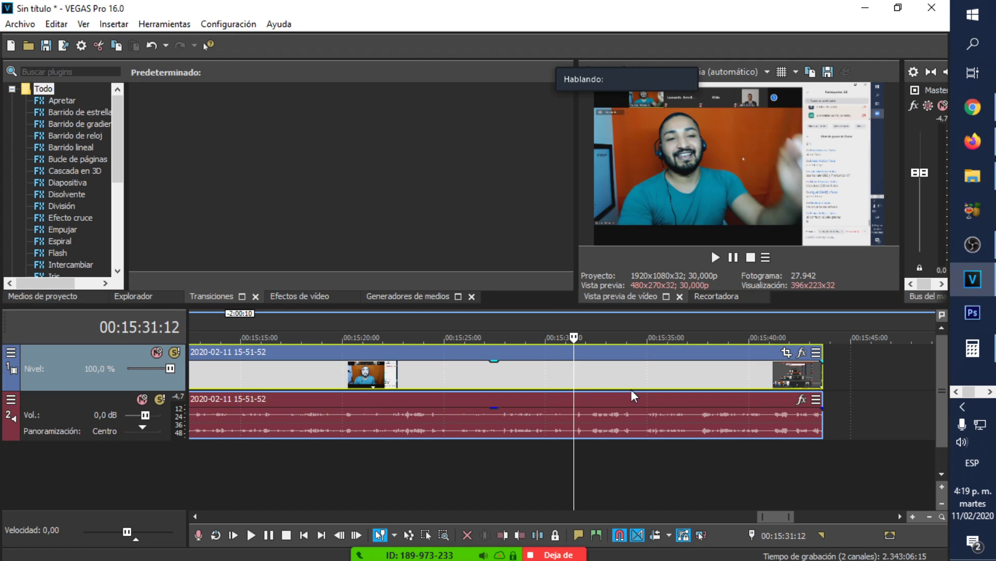
{"action": "right_click", "coordinate": [610, 383]}
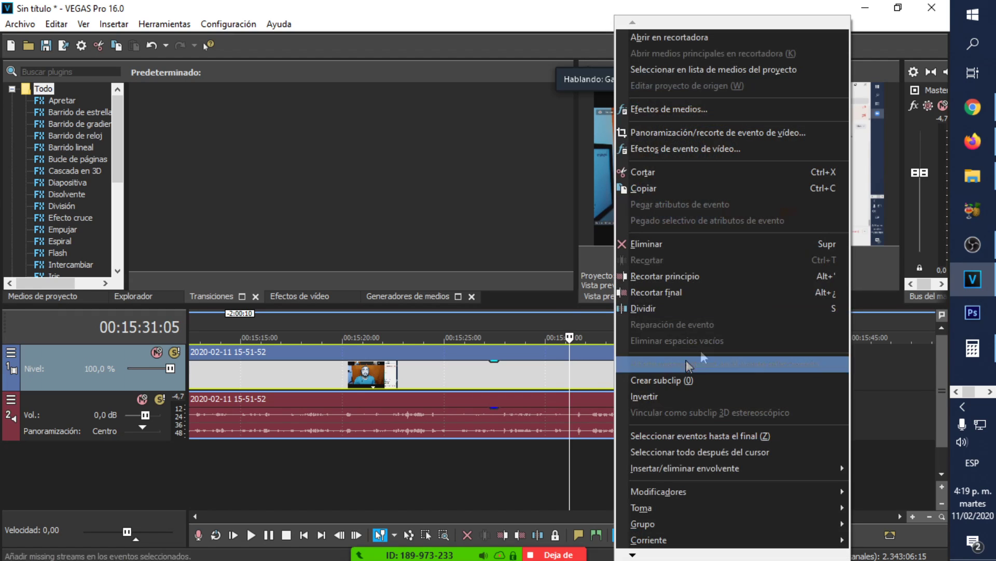
{"action": "left_click", "coordinate": [665, 351]}
{"action": "scroll", "coordinate": [548, 371], "scroll_direction": "down", "scroll_amount": 2}
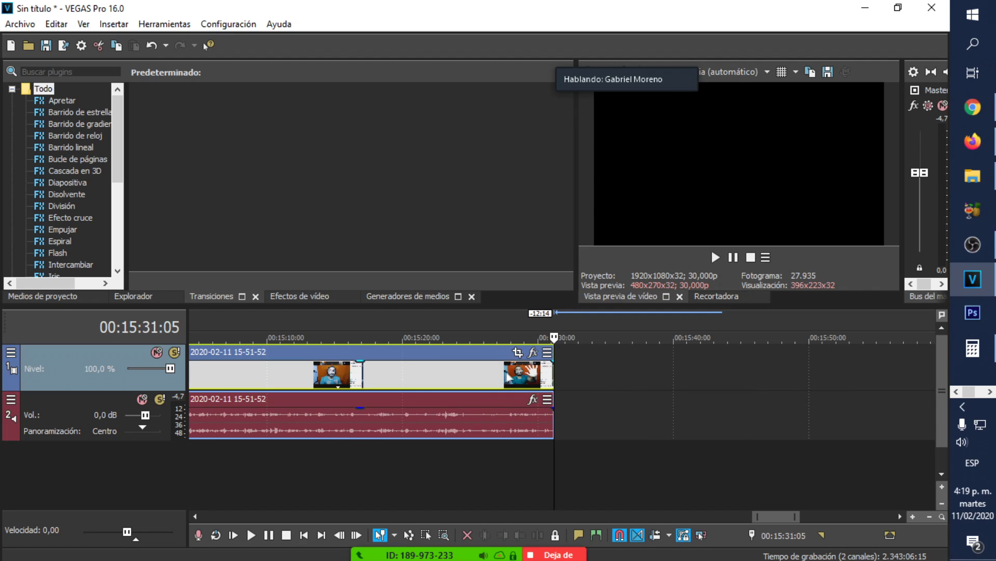
Crop the last clip around the presenter's webcam image to about 1.333,3 by 750,0, centred at 688,7 and 562,0
{"action": "left_click", "coordinate": [517, 352]}
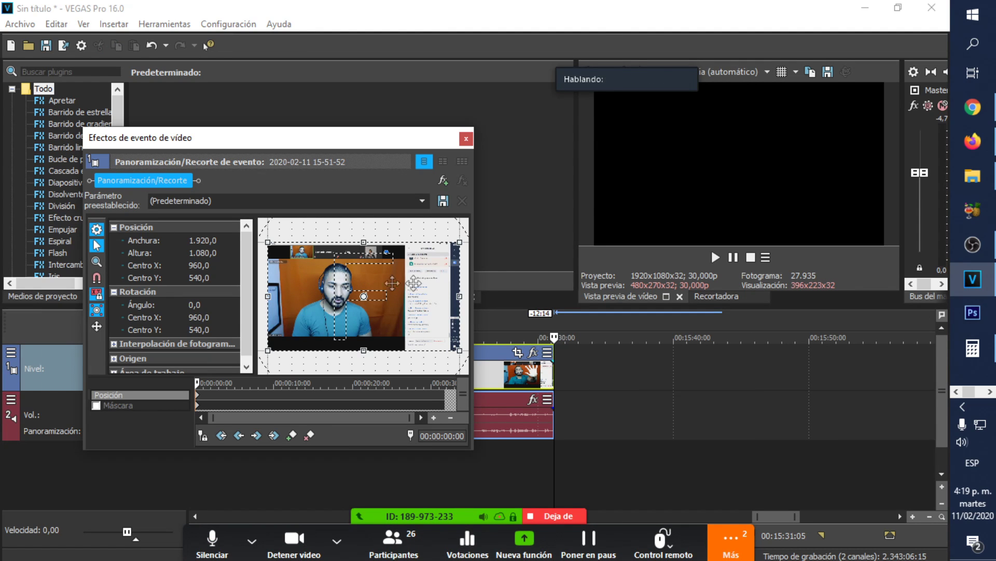
{"action": "left_click_drag", "start_coordinate": [458, 243], "coordinate": [427, 249]}
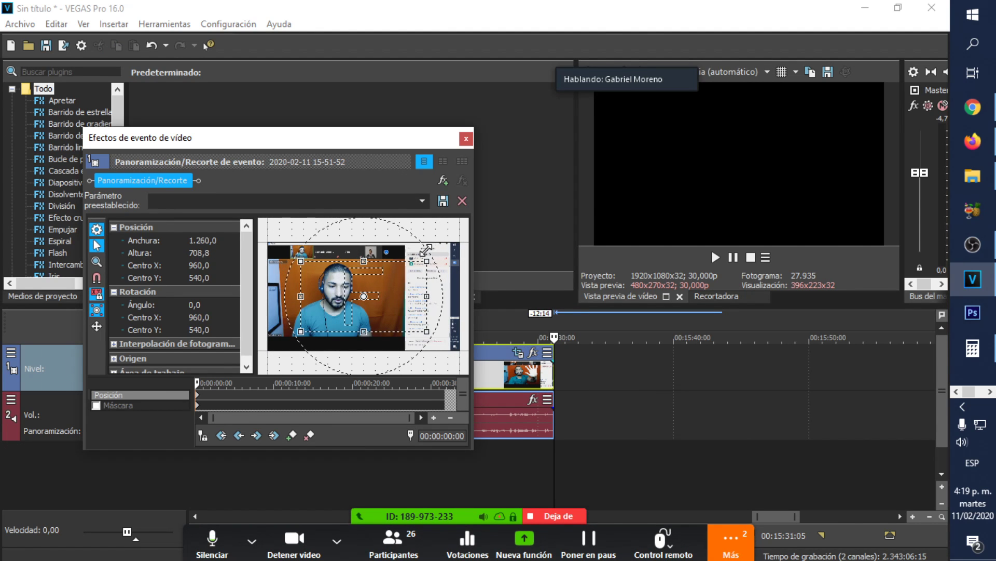
{"action": "left_click_drag", "start_coordinate": [410, 283], "coordinate": [385, 295]}
{"action": "mouse_move", "coordinate": [282, 267]}
{"action": "left_mouse_down"}
{"action": "mouse_move", "coordinate": [264, 258]}
{"action": "mouse_move", "coordinate": [272, 262]}
{"action": "left_mouse_up"}
{"action": "left_click_drag", "start_coordinate": [328, 285], "coordinate": [327, 283]}
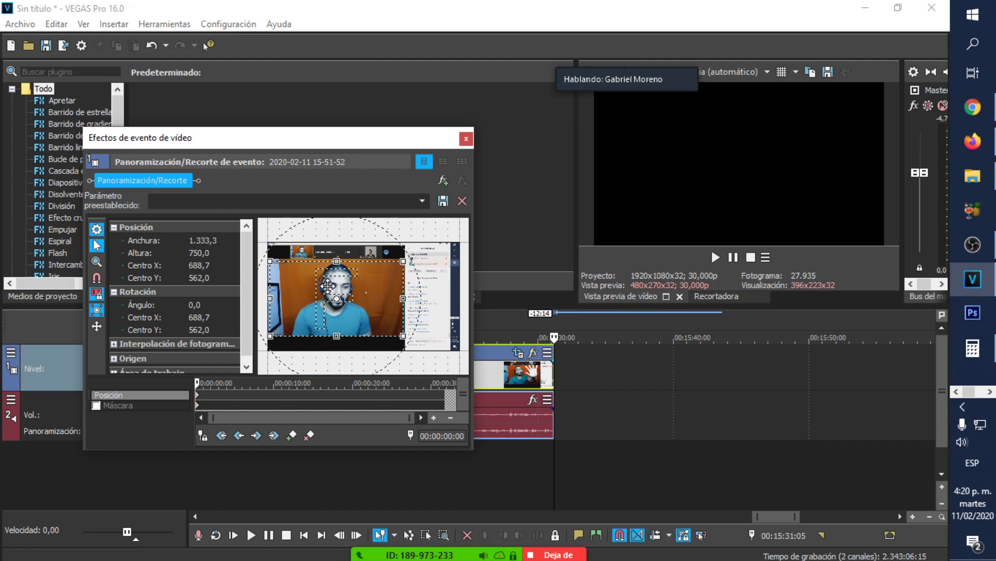
{"action": "left_click", "coordinate": [466, 139]}
Play from about 00:14:54:26 into the cropped last clip to check the cut
{"action": "scroll", "coordinate": [309, 452], "scroll_direction": "down", "scroll_amount": 3}
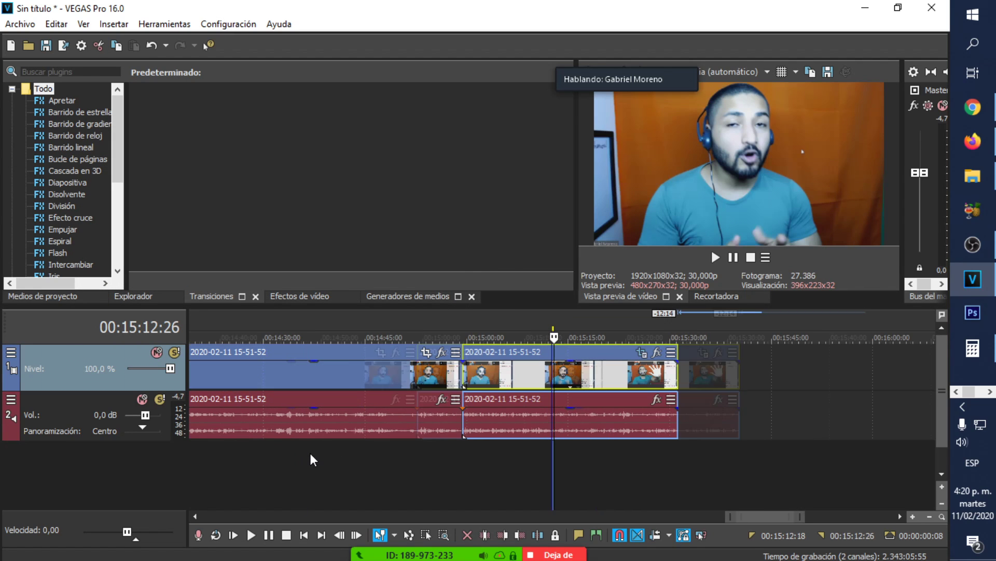
{"action": "left_click", "coordinate": [462, 451]}
{"action": "key", "text": "space"}
{"action": "left_click", "coordinate": [432, 453]}
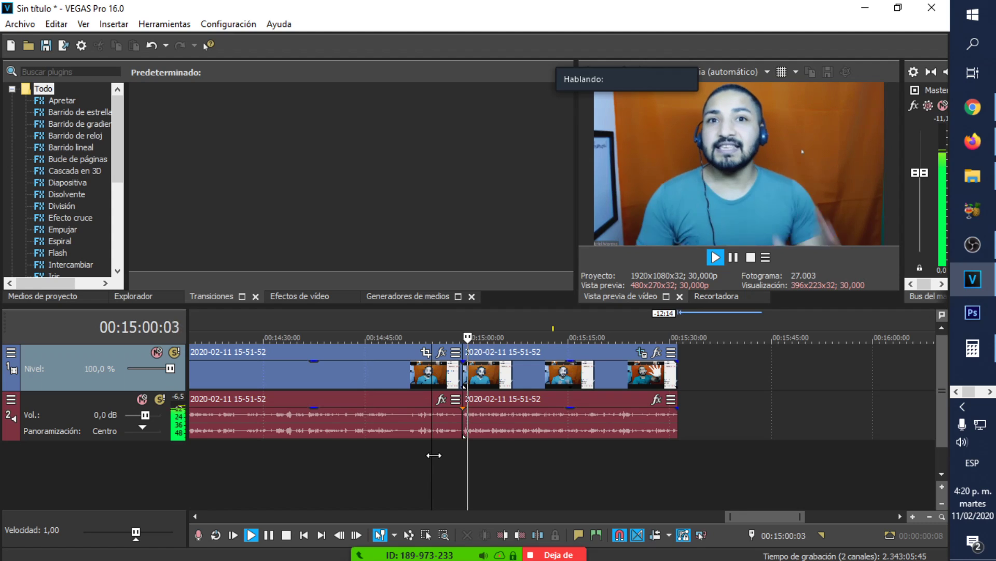
{"action": "key", "text": "space"}
Shift the last clip 9 frames earlier so that it overlaps the long third clip in a short crossfade
{"action": "scroll", "coordinate": [519, 451], "scroll_direction": "up", "scroll_amount": 2}
{"action": "left_click", "coordinate": [692, 377]}
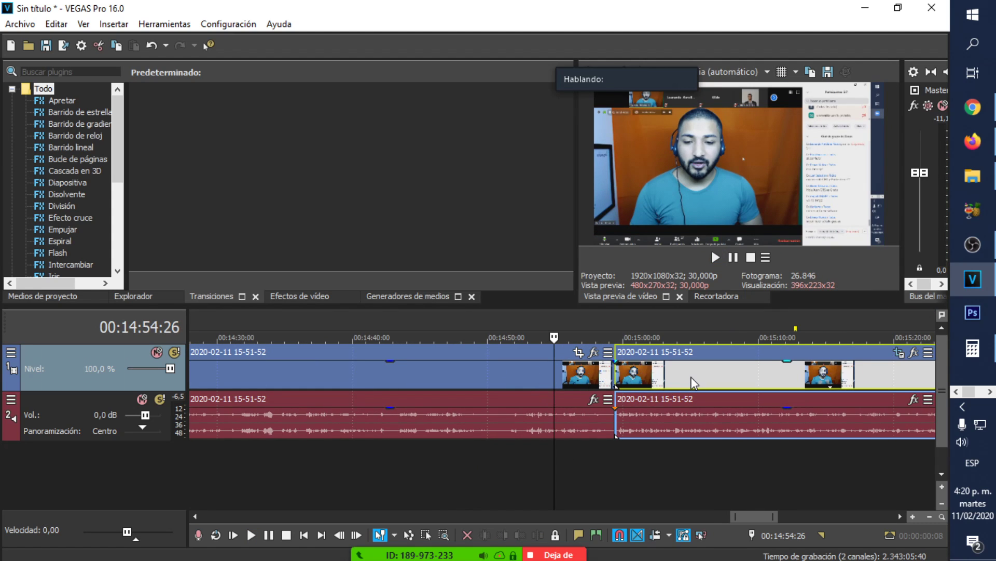
{"action": "scroll", "coordinate": [428, 372], "scroll_direction": "up", "scroll_amount": 2}
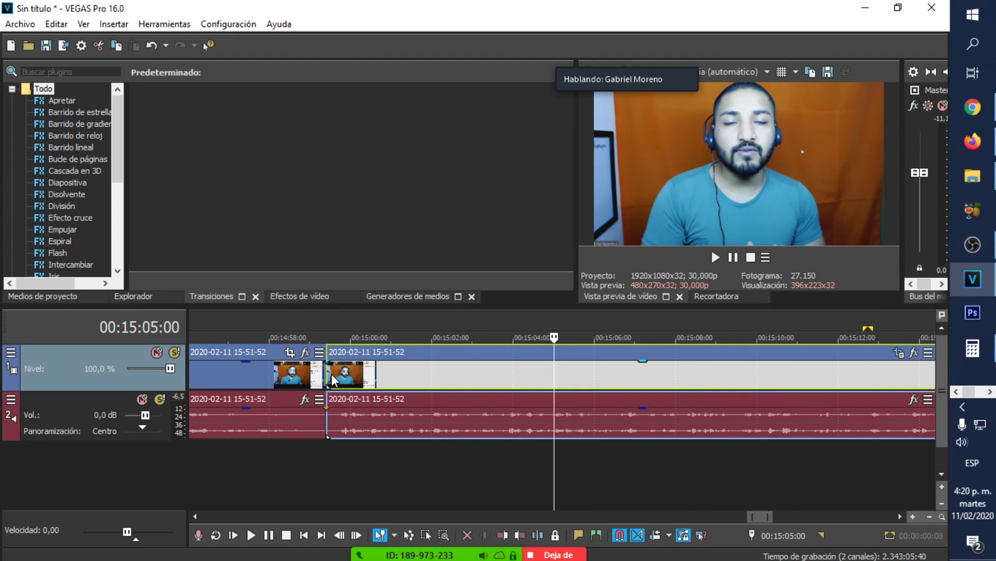
{"action": "mouse_move", "coordinate": [328, 377]}
{"action": "left_mouse_down"}
{"action": "mouse_move", "coordinate": [391, 378]}
{"action": "mouse_move", "coordinate": [314, 375]}
{"action": "left_mouse_up"}
{"action": "left_click", "coordinate": [314, 379]}
Play the crossfade into the last clip from about 00:14:58:20
{"action": "left_click", "coordinate": [297, 456]}
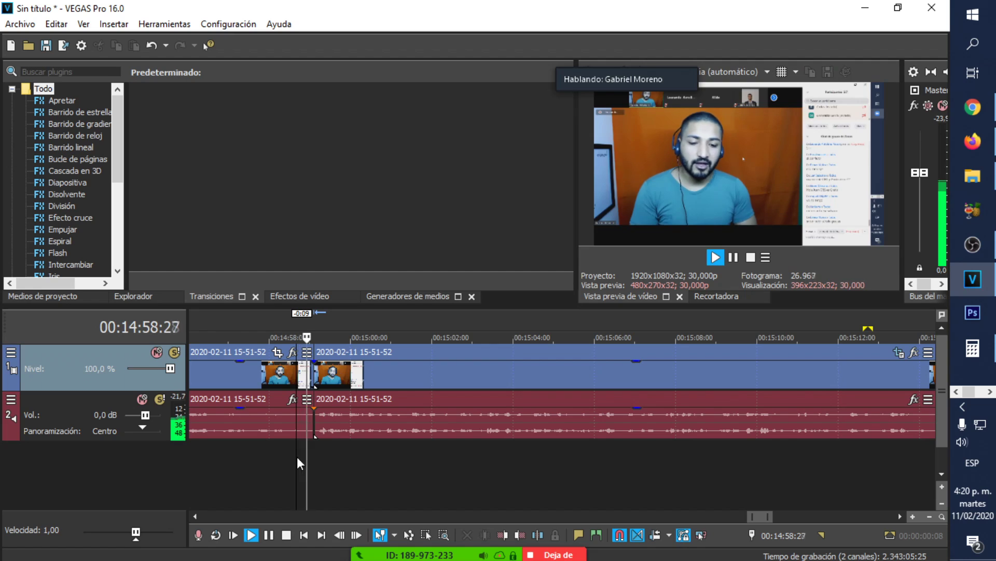
{"action": "key", "text": "space"}
{"action": "scroll", "coordinate": [405, 454], "scroll_direction": "down", "scroll_amount": 5}
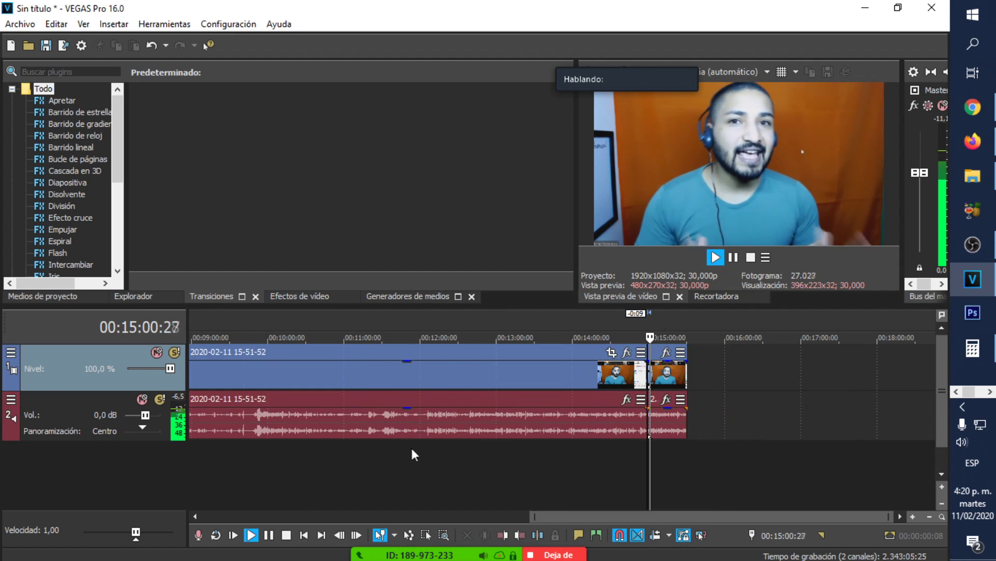
{"action": "key", "text": "space"}
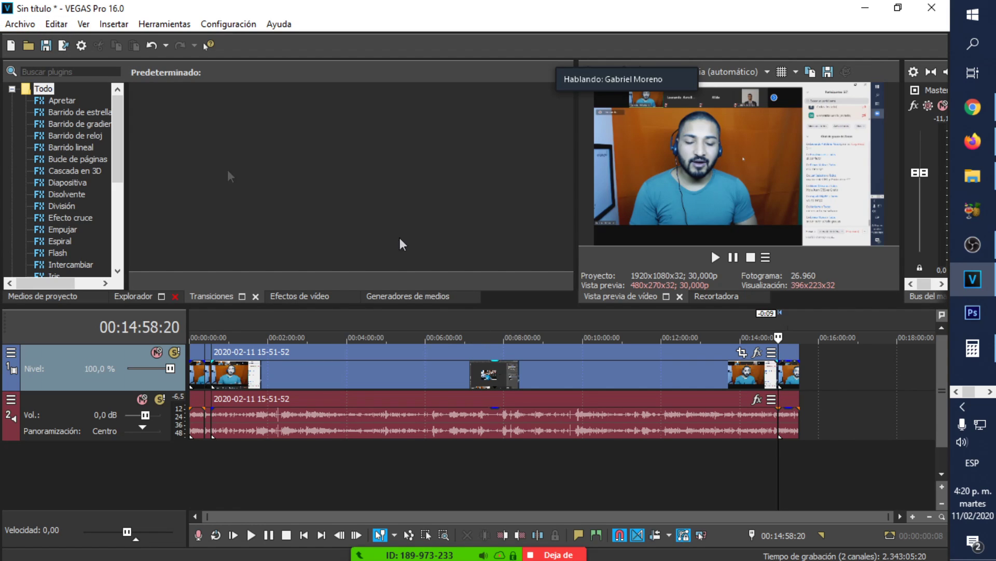
Move the last clip about 2:35:11 later on the timeline, leaving a gap after the long third clip
{"action": "left_click_drag", "start_coordinate": [788, 372], "coordinate": [890, 381]}
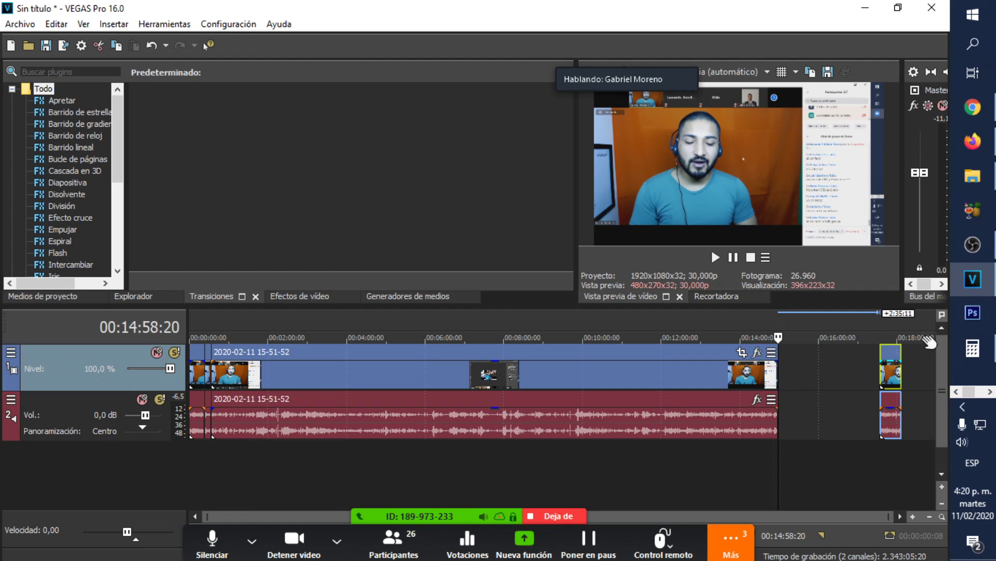
{"action": "mouse_move", "coordinate": [980, 250]}
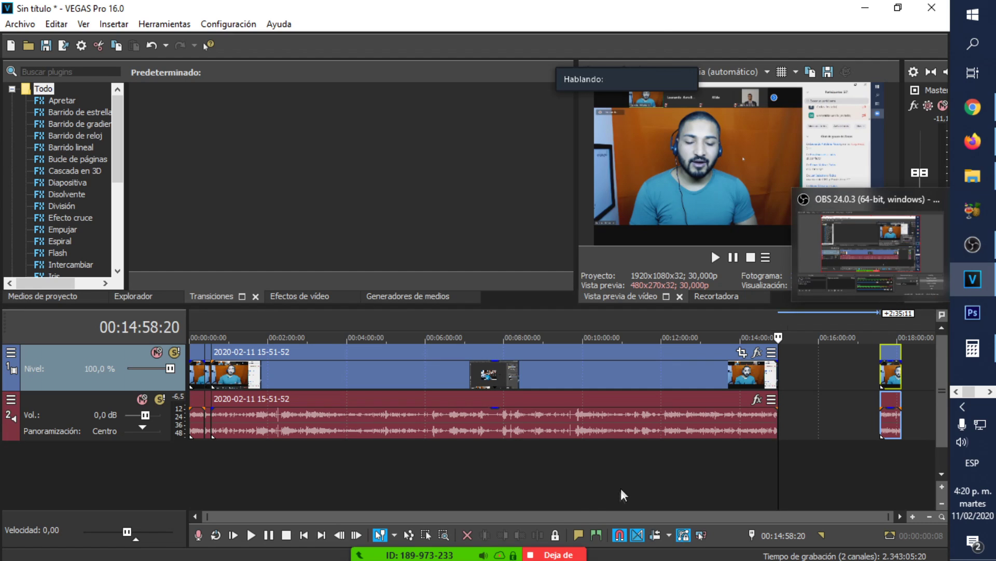
Stop the Zoom screen share and read the participants' messages in the group chat
{"action": "mouse_move", "coordinate": [533, 538]}
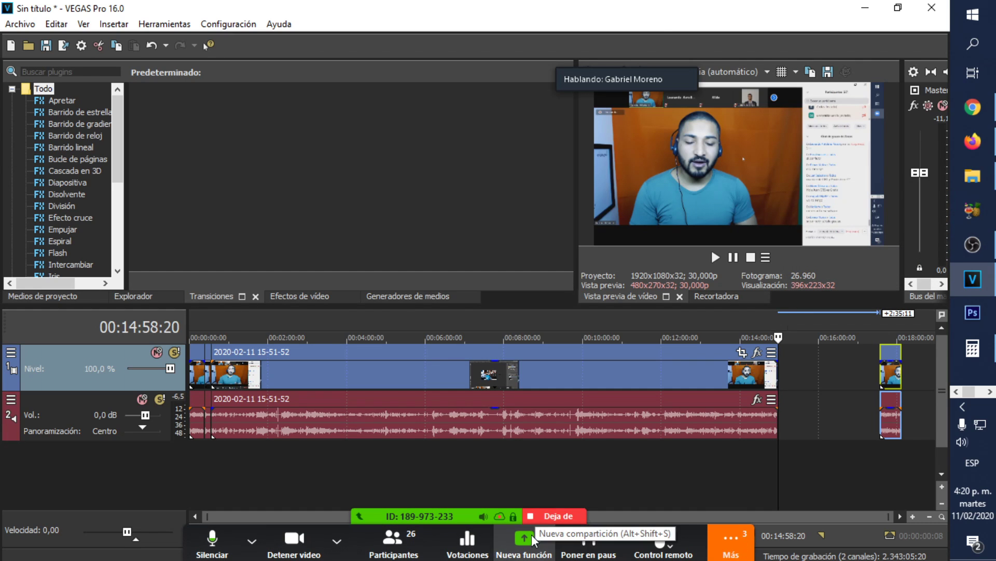
{"action": "left_click", "coordinate": [558, 518]}
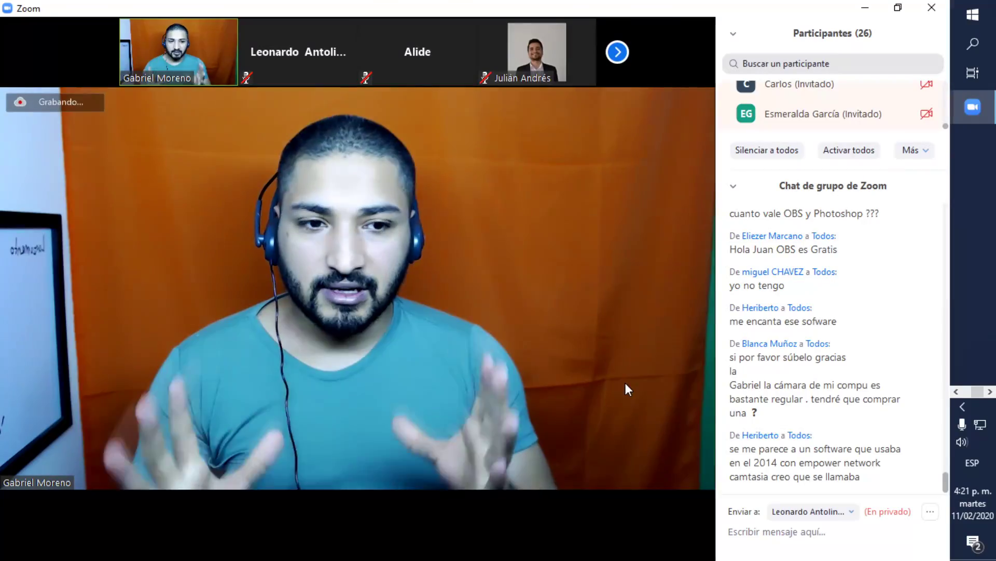
{"action": "mouse_move", "coordinate": [482, 509]}
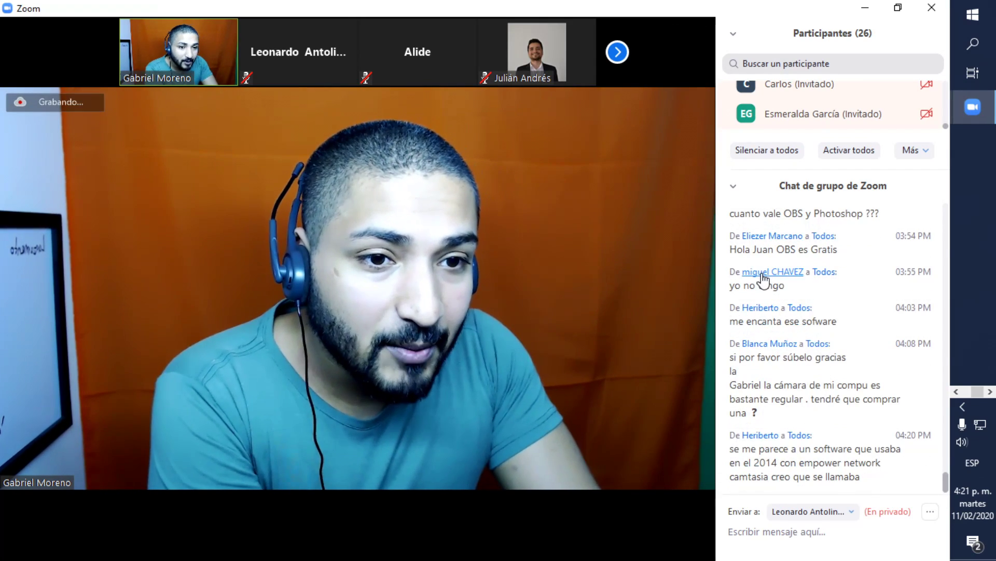
{"action": "mouse_move", "coordinate": [529, 507]}
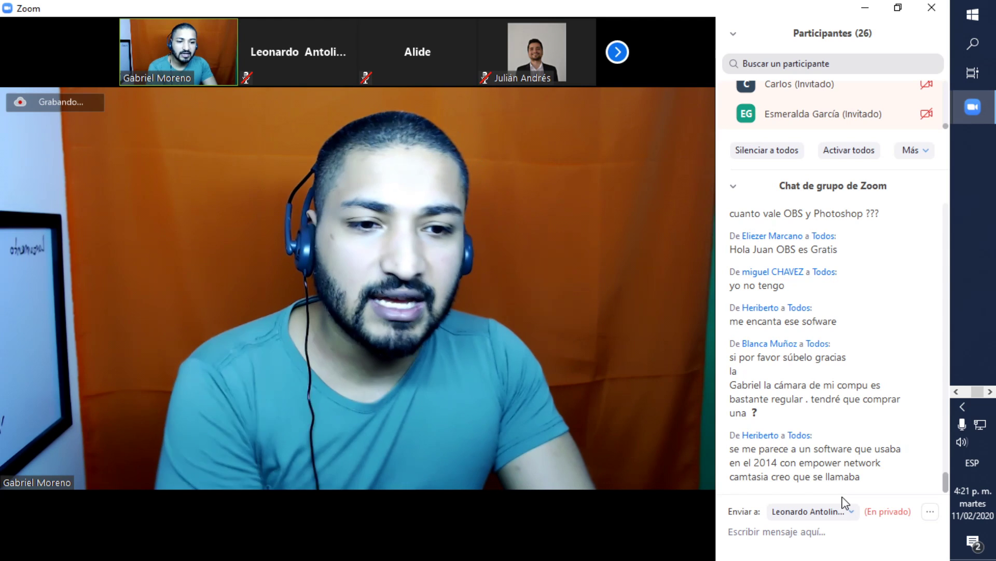
{"action": "mouse_move", "coordinate": [498, 320]}
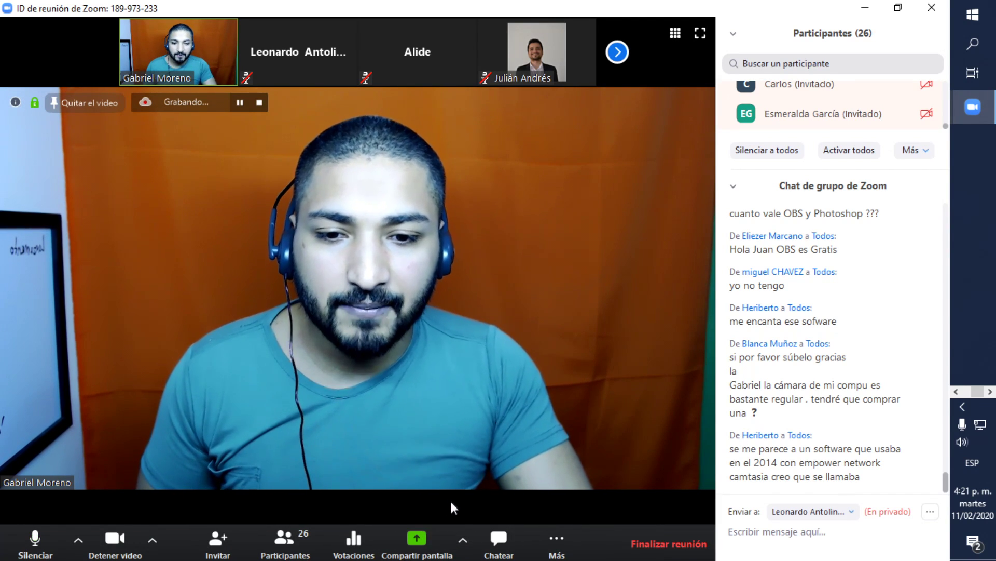
Share the whole screen in the Zoom meeting again, with computer sound included
{"action": "left_click", "coordinate": [417, 540]}
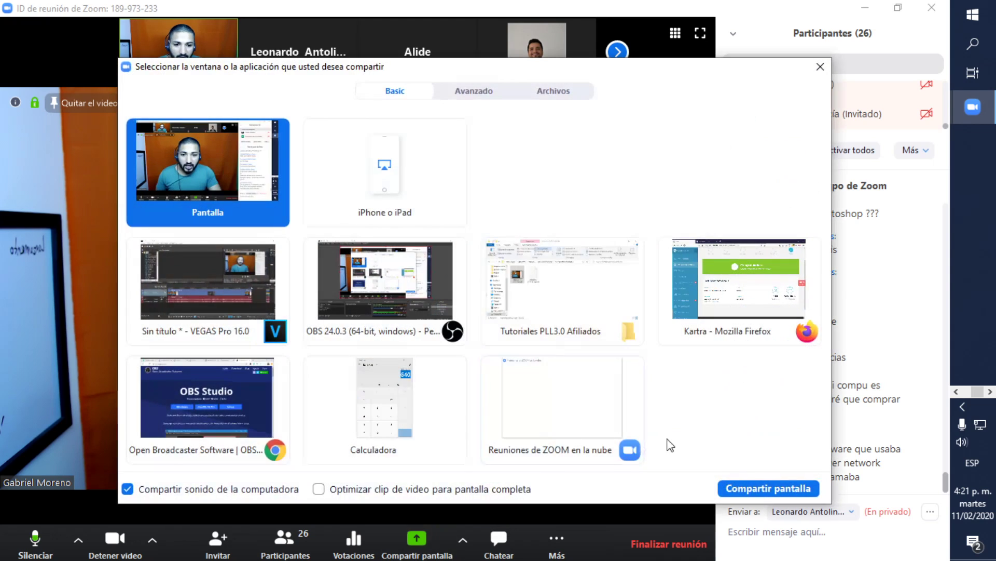
{"action": "left_click", "coordinate": [768, 487]}
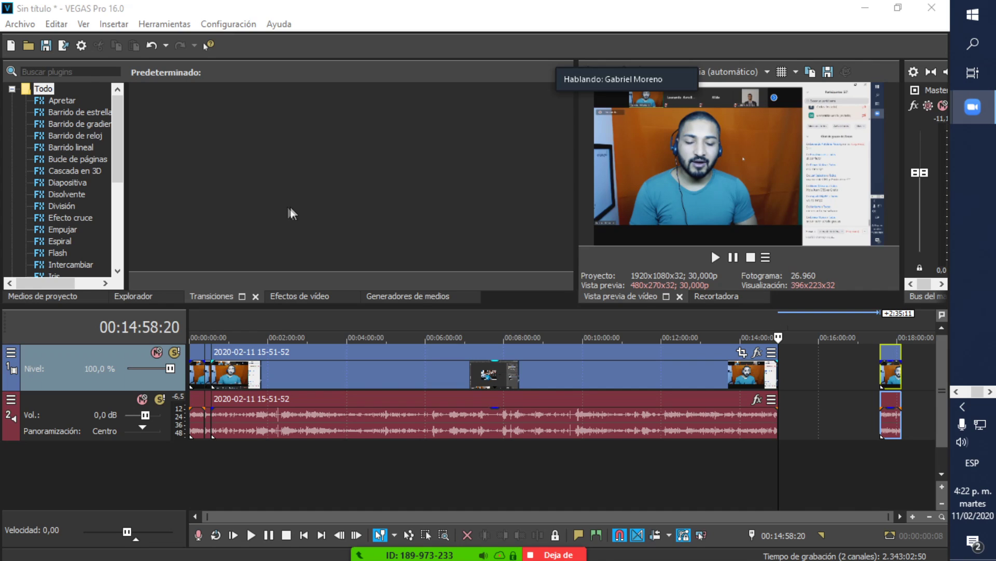
Show the Render As options with MAGIX AVC/AAC MP4, the Internet HD 1080p 29,97 fps (NVIDIA NVENC) template and the file name, then close them without rendering
{"action": "left_click", "coordinate": [18, 27]}
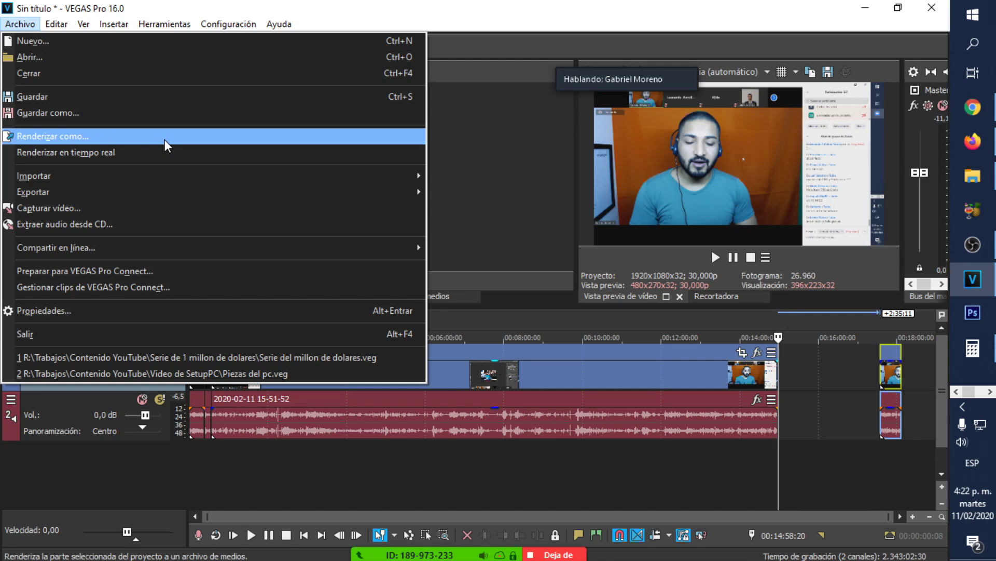
{"action": "left_click", "coordinate": [111, 139]}
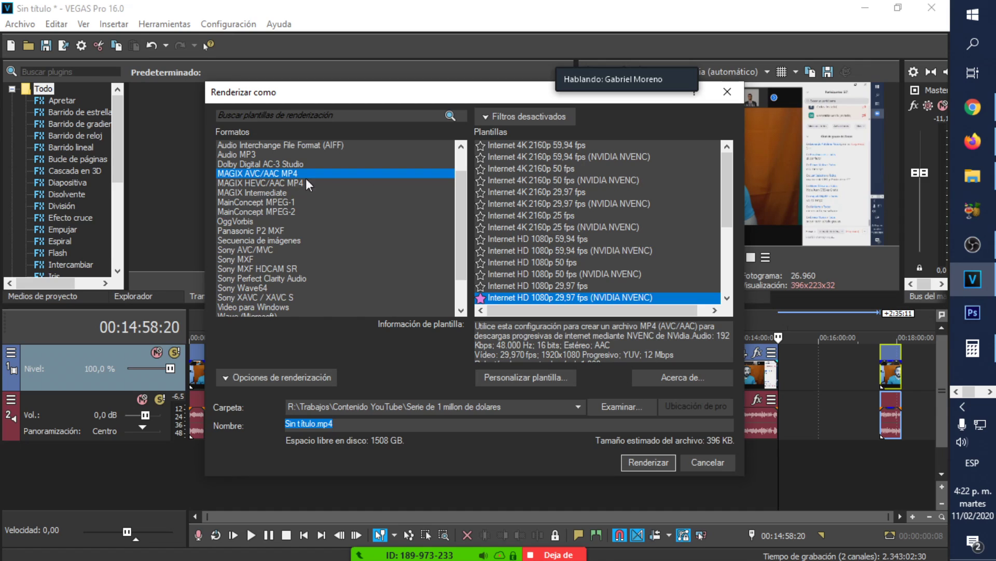
{"action": "scroll", "coordinate": [497, 300], "scroll_direction": "down", "scroll_amount": 1}
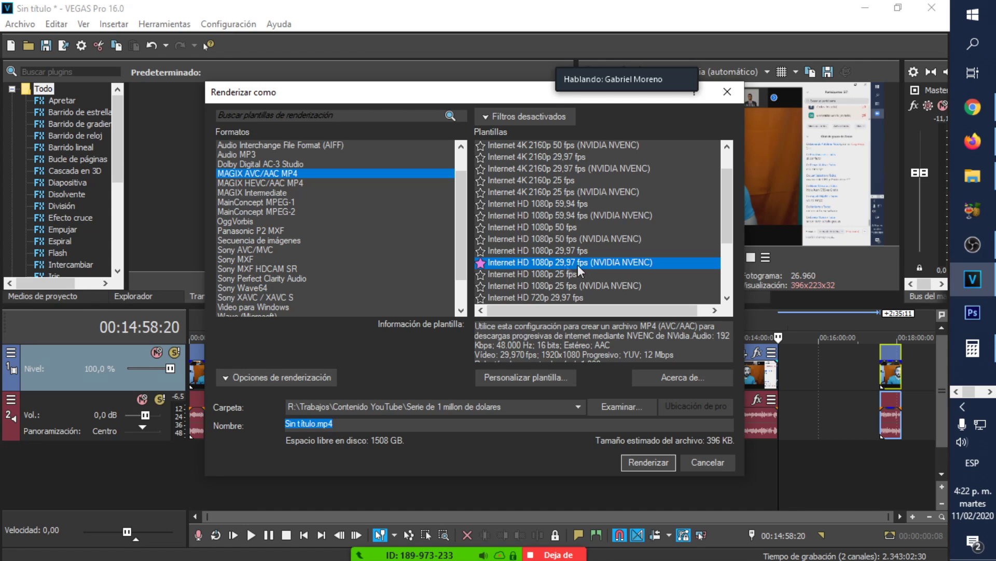
{"action": "left_click", "coordinate": [310, 425]}
{"action": "left_click_drag", "start_coordinate": [315, 424], "coordinate": [241, 427]}
{"action": "left_click", "coordinate": [735, 96]}
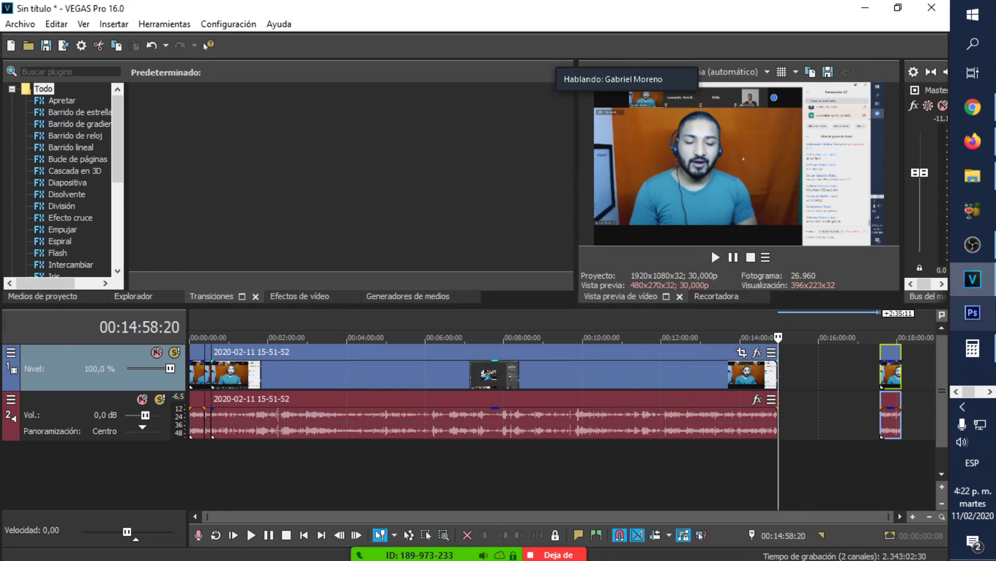
Switch to OBS Studio and go to the recording controls
{"action": "left_click", "coordinate": [972, 244]}
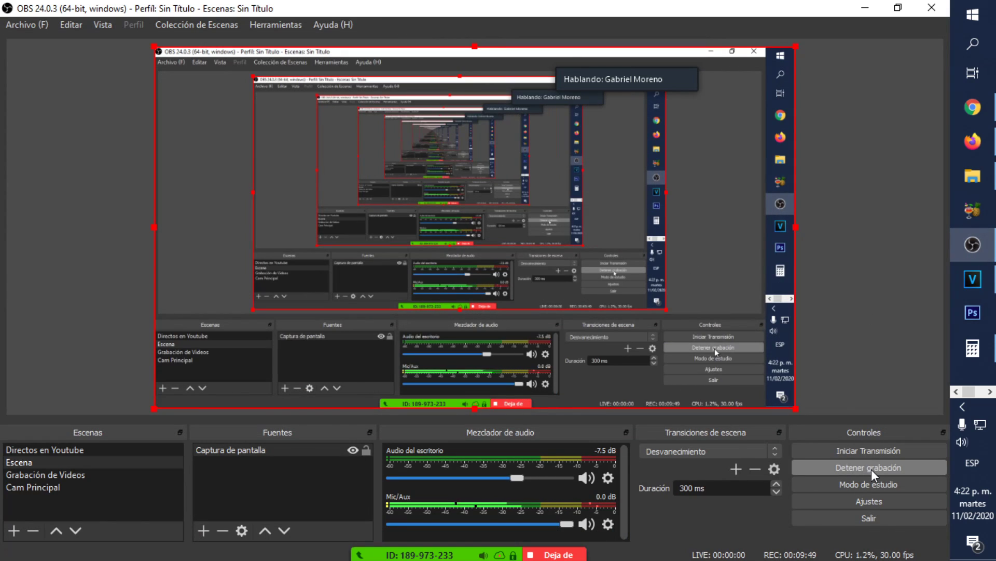